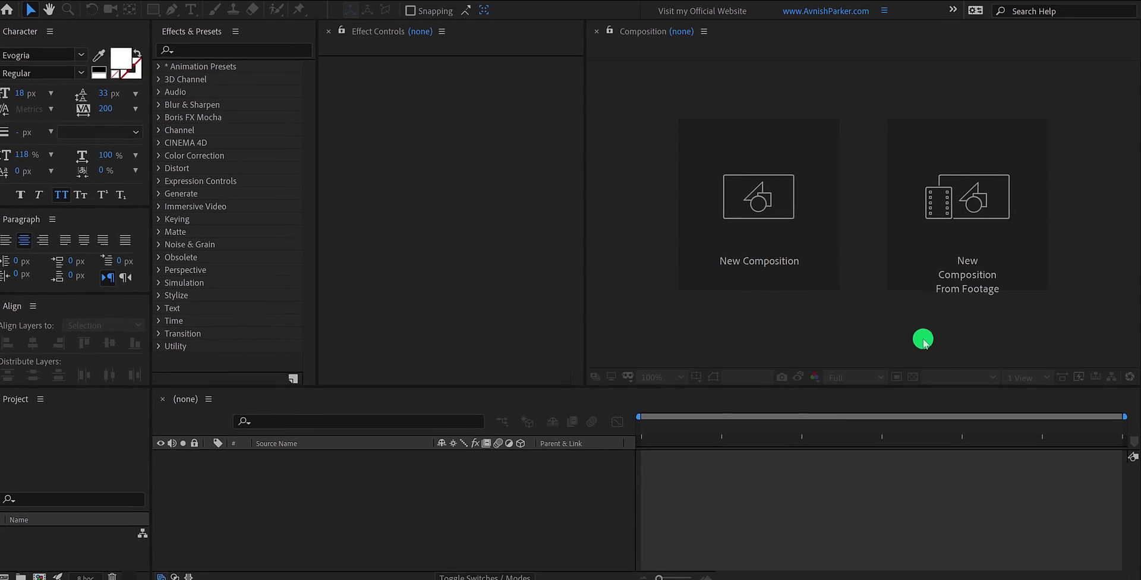
# Make a new composition named Speed_Dance at 1920×1080, 30 fps, 0:00:20:00 long.
pyautogui.click(754, 253)
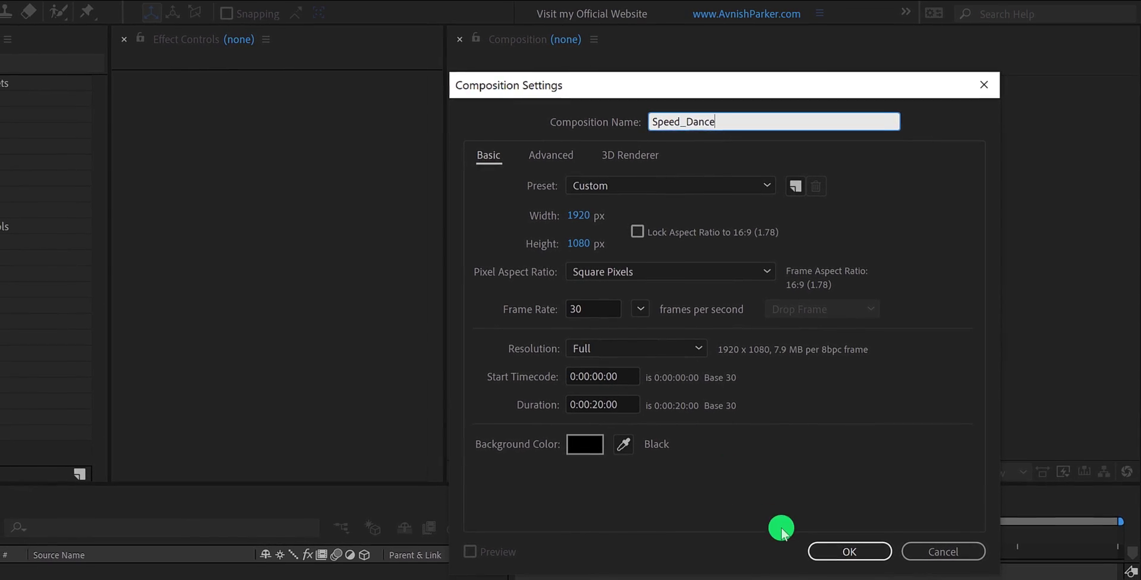
pyautogui.click(832, 557)
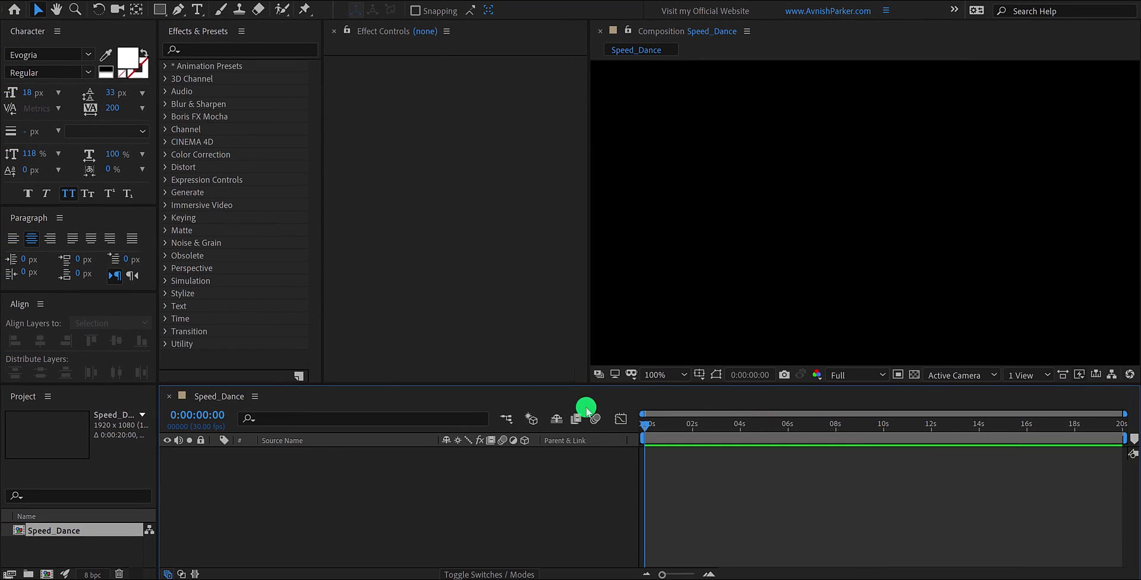
# Import Kozah - Hyperdrive [NCS Release].mp3 into Speed_Dance's timeline, show its waveform, and preview.
pyautogui.moveTo(135, 209); pyautogui.dragTo(272, 504)
pyautogui.click(104, 541)
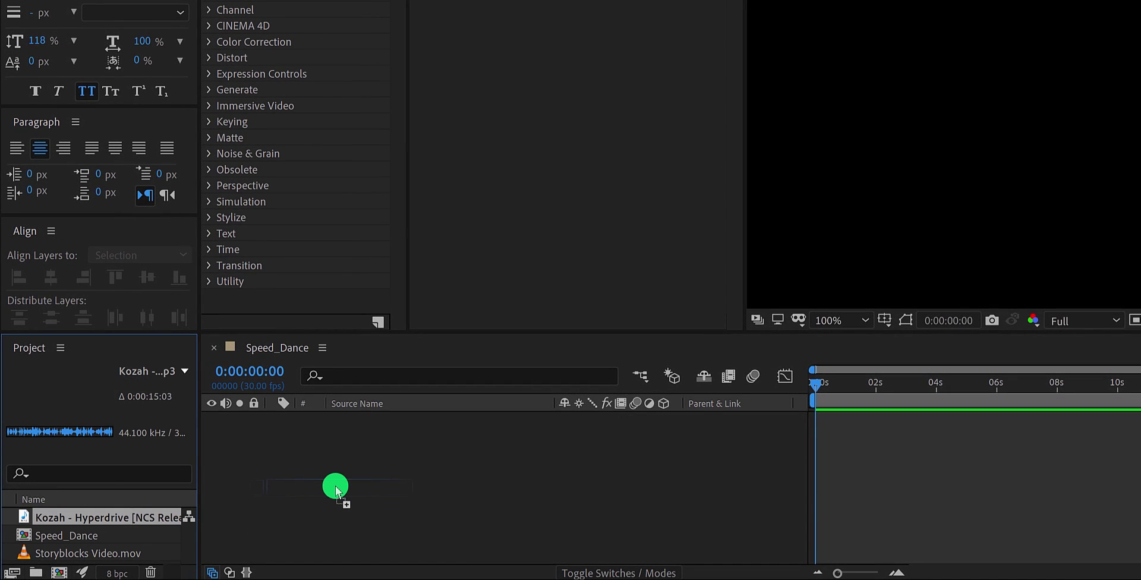
pyautogui.moveTo(336, 490); pyautogui.dragTo(335, 491)
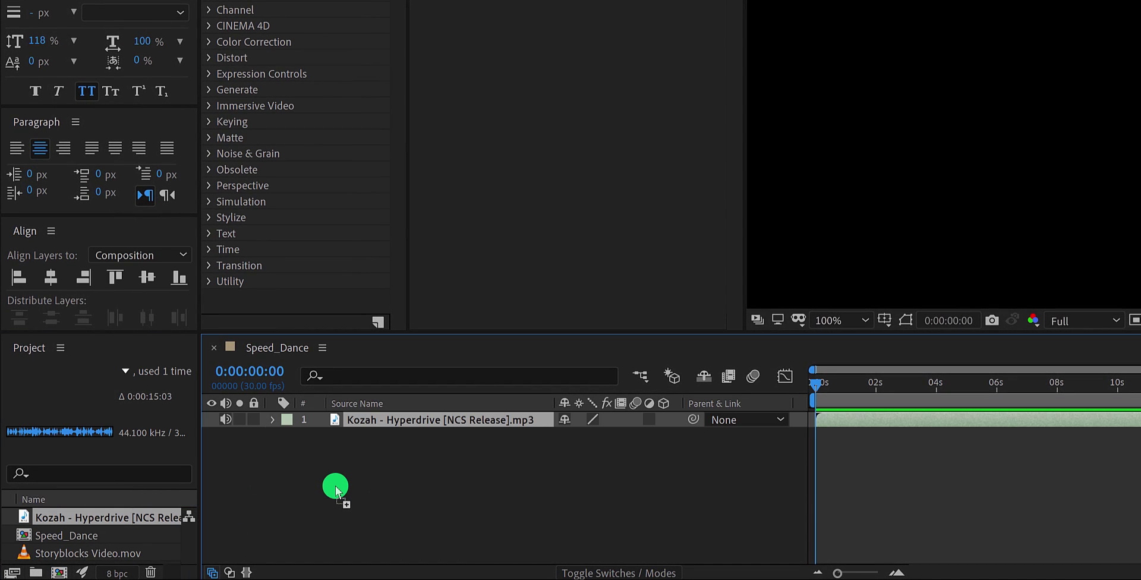
pyautogui.press('l')
pyautogui.press('l')
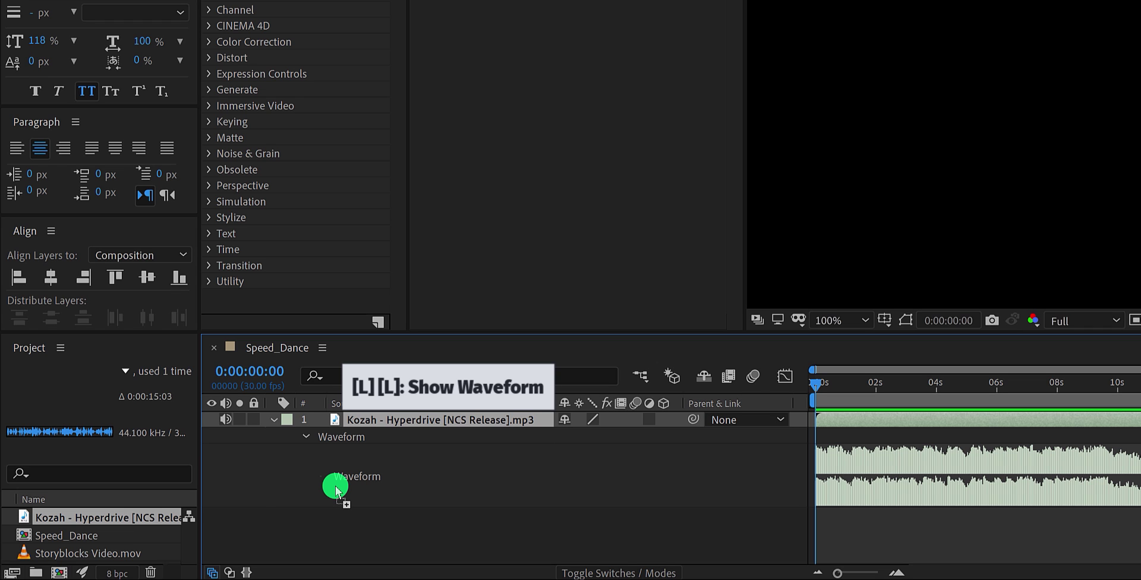
pyautogui.press('KP_0')
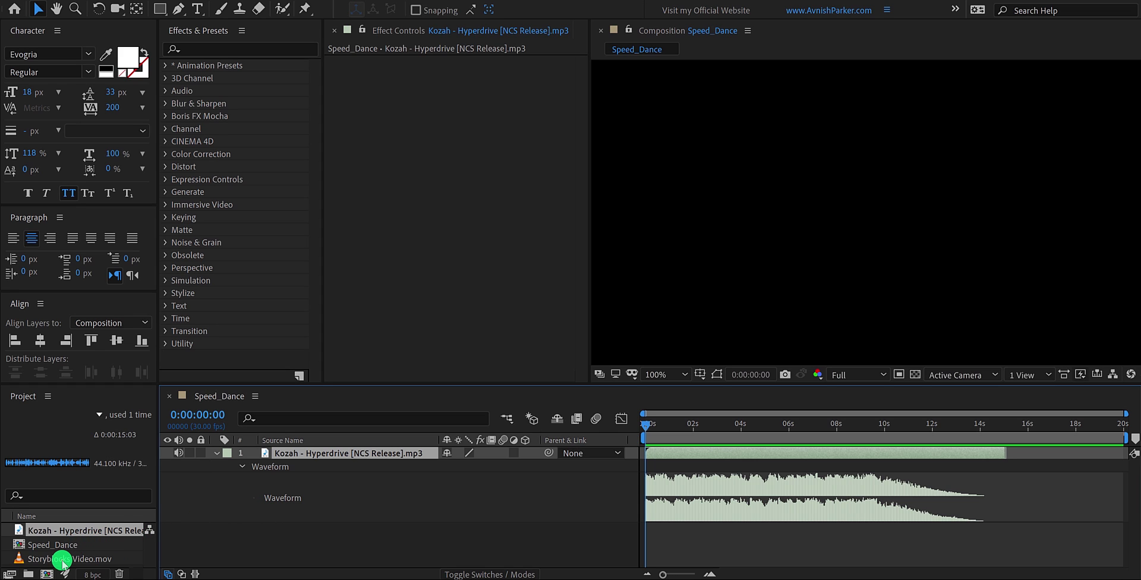
# Add Storyblocks Video.mov above the music track and scrub to about 4 seconds to check it.
pyautogui.moveTo(62, 562); pyautogui.dragTo(260, 453)
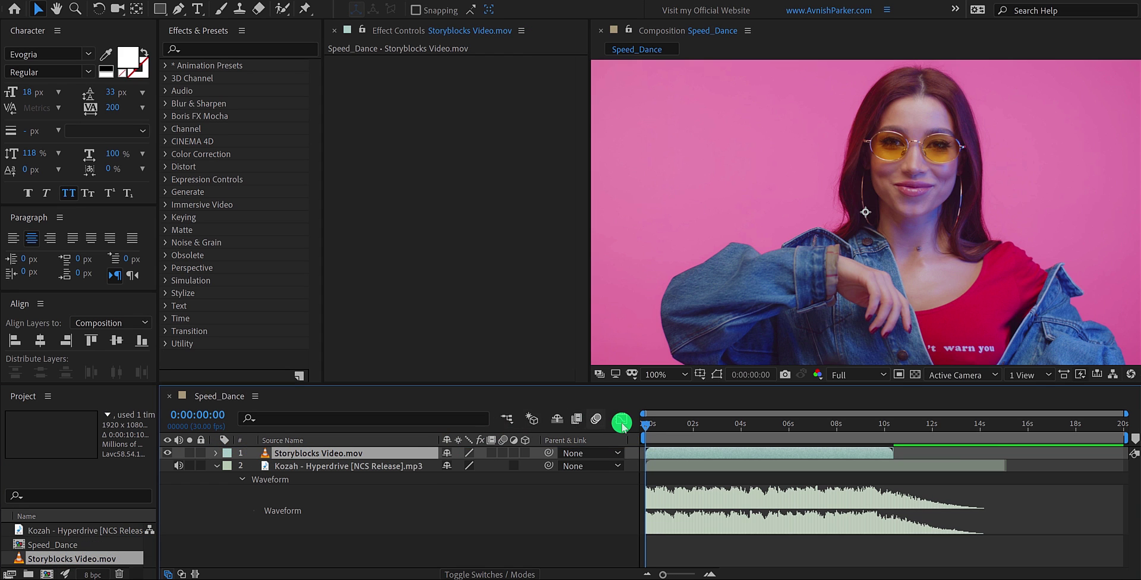
pyautogui.moveTo(647, 426); pyautogui.dragTo(742, 428)
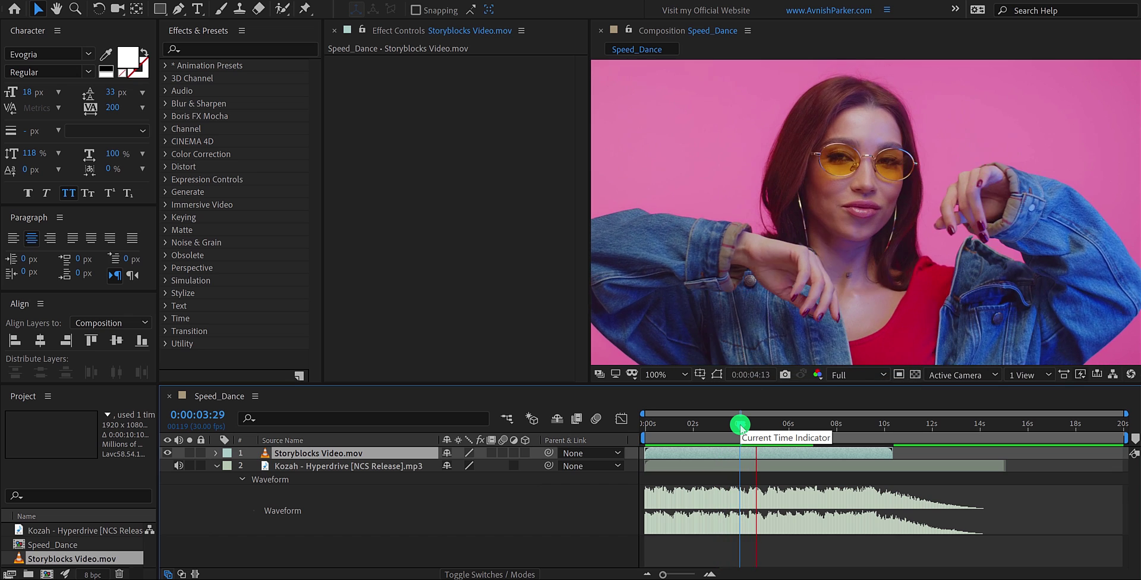
pyautogui.click(744, 426)
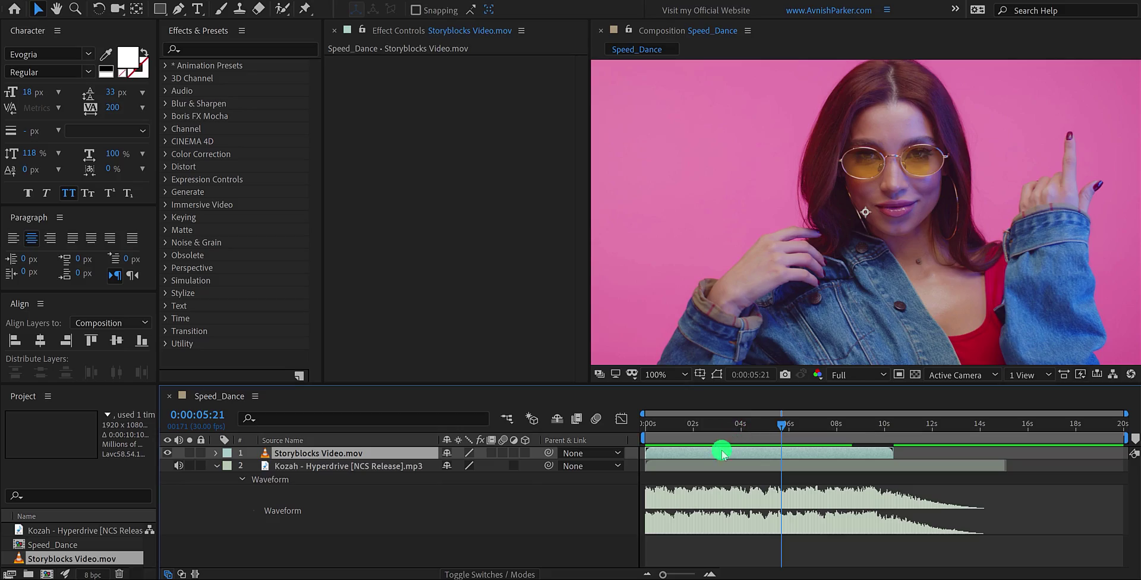
# Time-stretch the dance clip layer to a new duration of 0:00:15:00.
pyautogui.rightClick(686, 455)
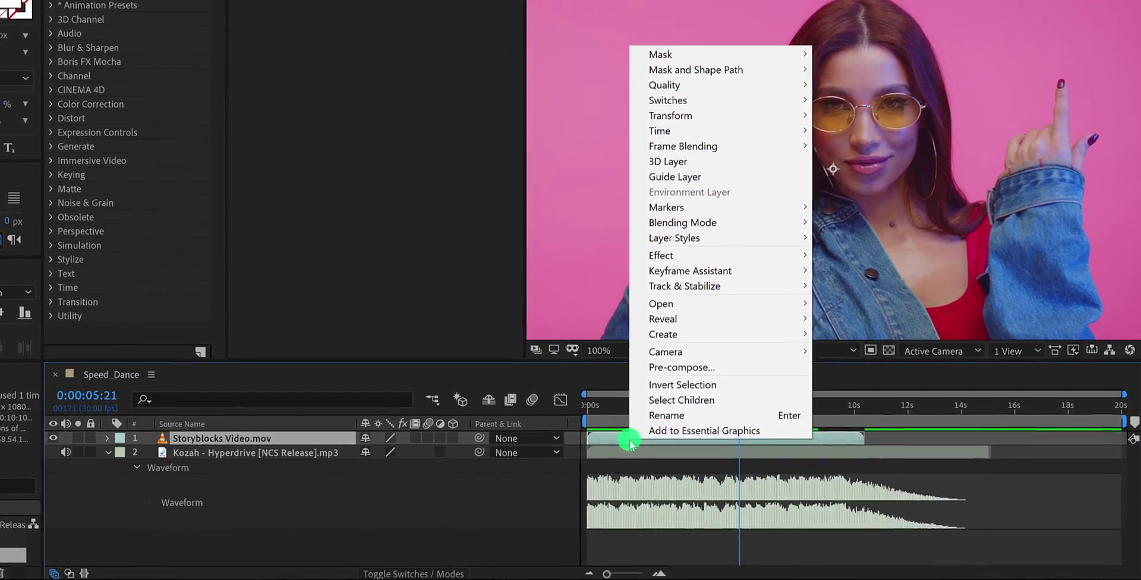
pyautogui.moveTo(722, 112)
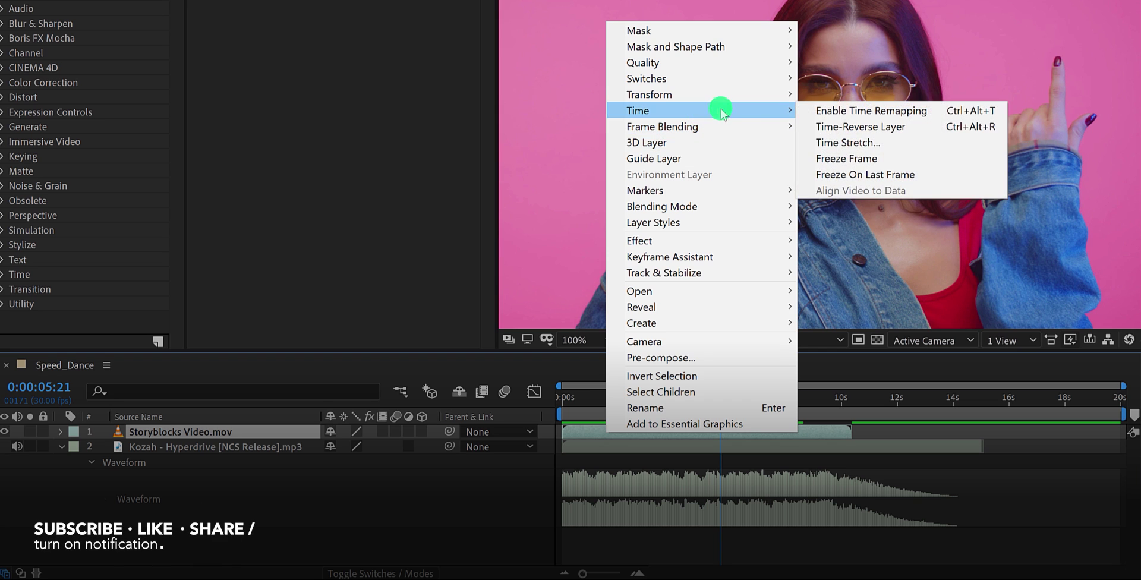
pyautogui.click(885, 143)
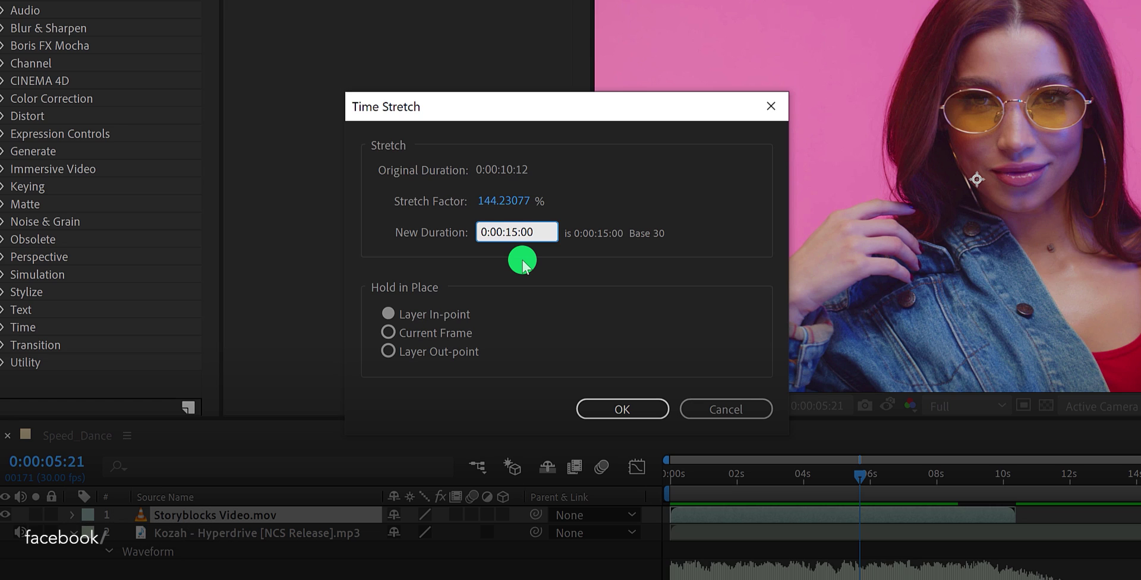
pyautogui.click(585, 406)
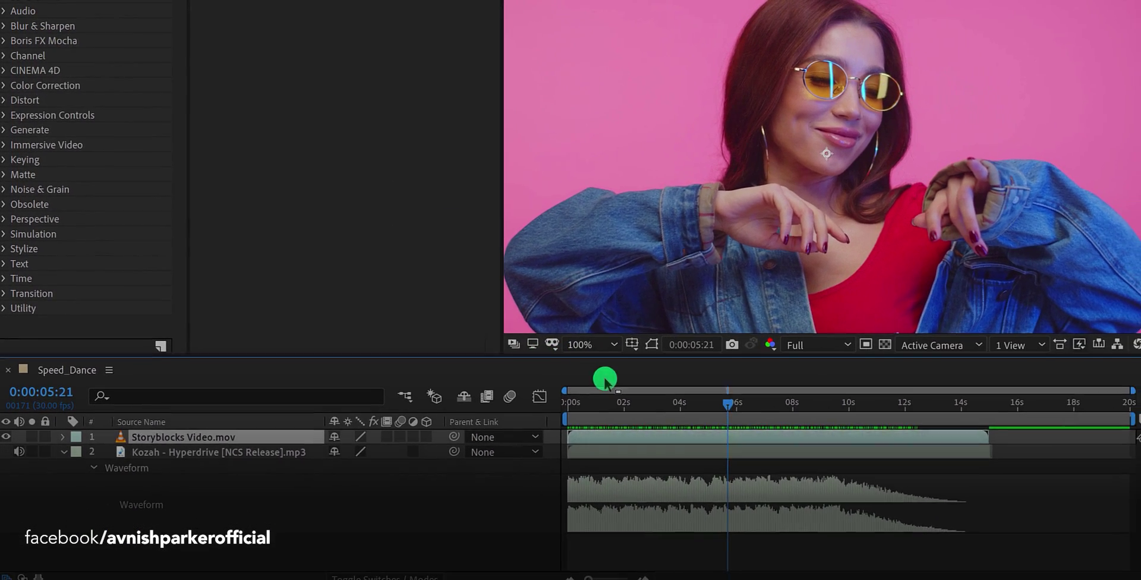
# Preview the slowed clip starting from about 1.5 seconds in.
pyautogui.moveTo(618, 420)
pyautogui.mouseDown()
pyautogui.moveTo(643, 427)
pyautogui.moveTo(622, 408)
pyautogui.mouseUp()
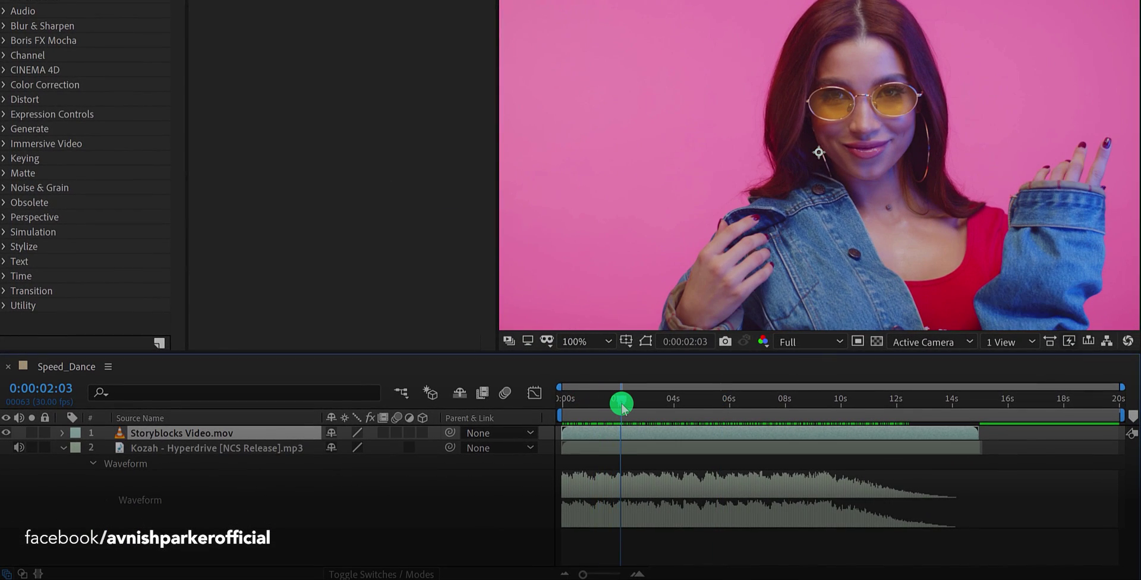
pyautogui.press('KP_0')
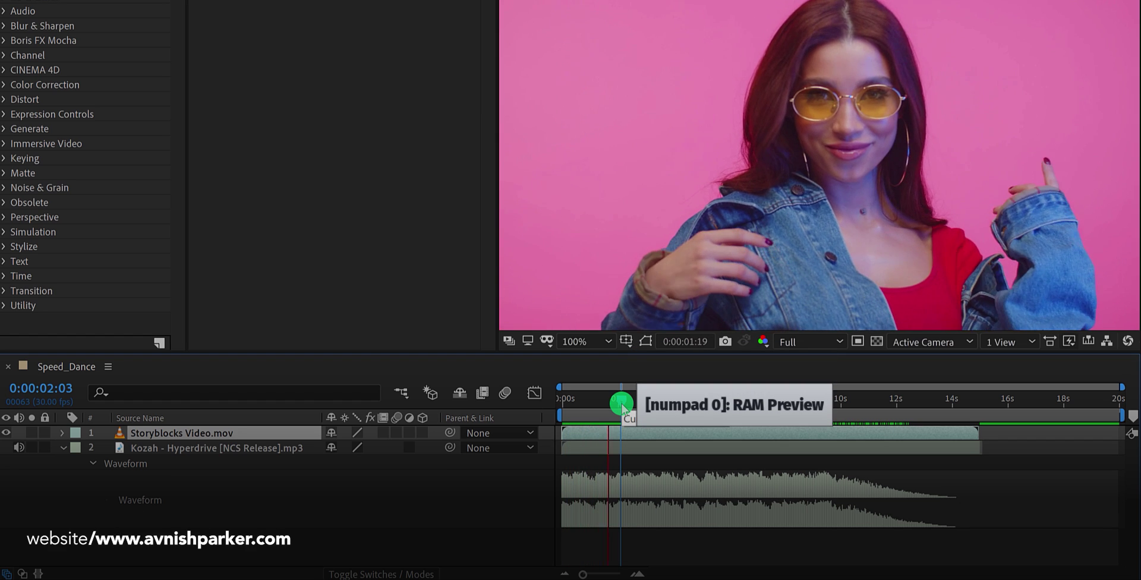
pyautogui.press('KP_0')
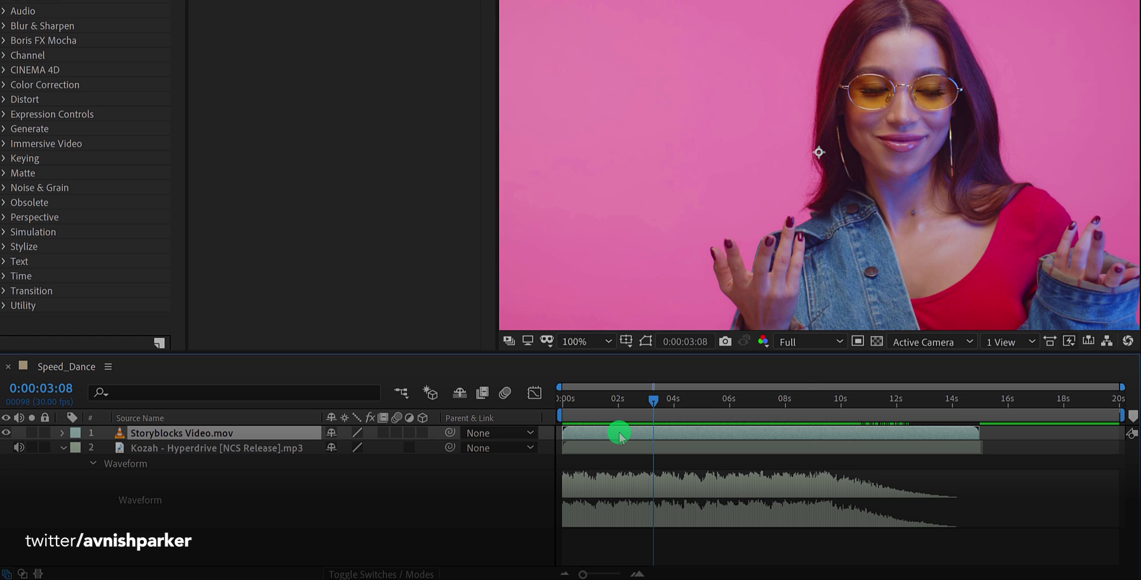
# Set the dance clip layer's frame blending to Pixel Motion.
pyautogui.rightClick(619, 436)
pyautogui.moveTo(725, 129)
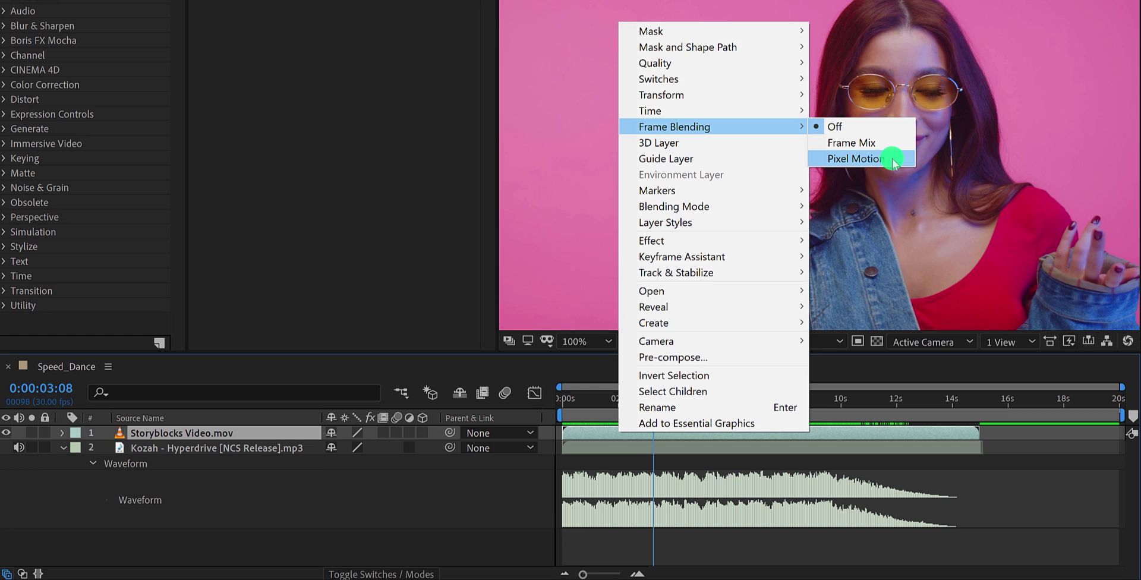
pyautogui.click(892, 158)
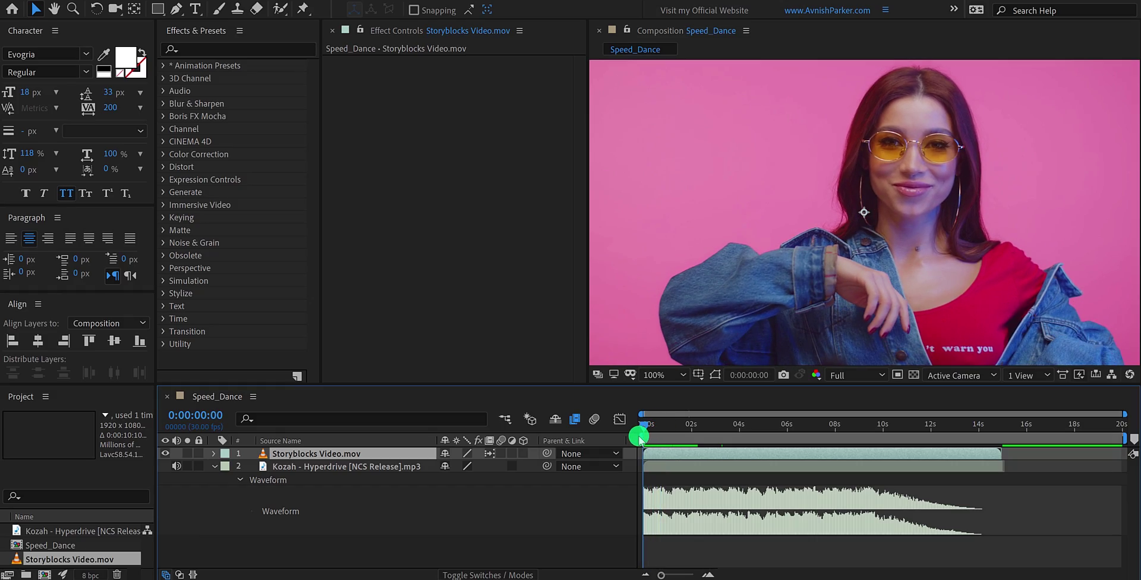
# Zoom to the first five seconds, locate the first beat near one second, and split the clip there.
pyautogui.press('=')
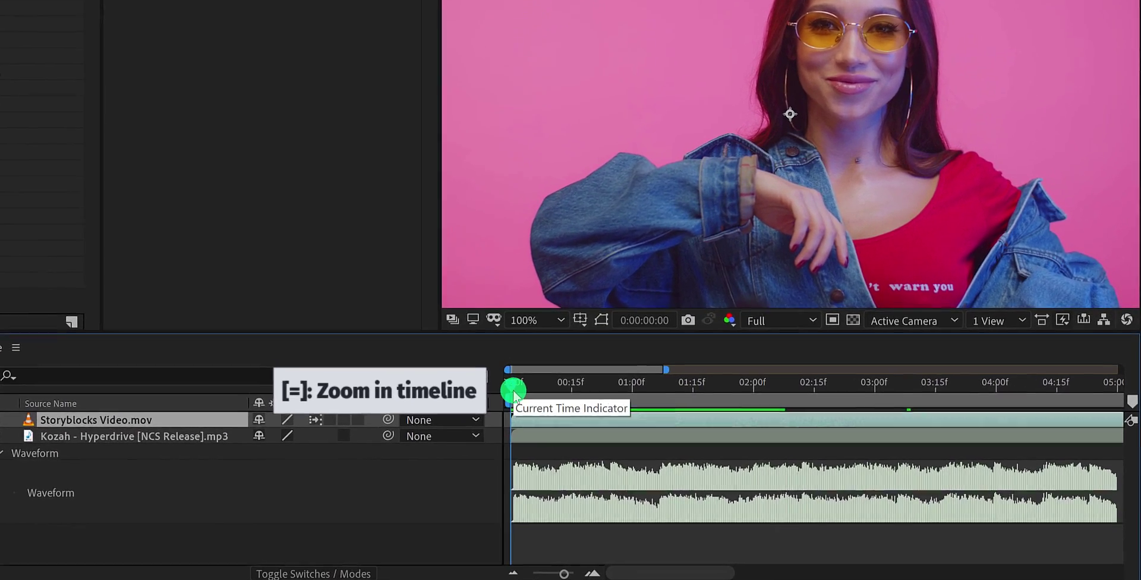
pyautogui.press('ctrl')
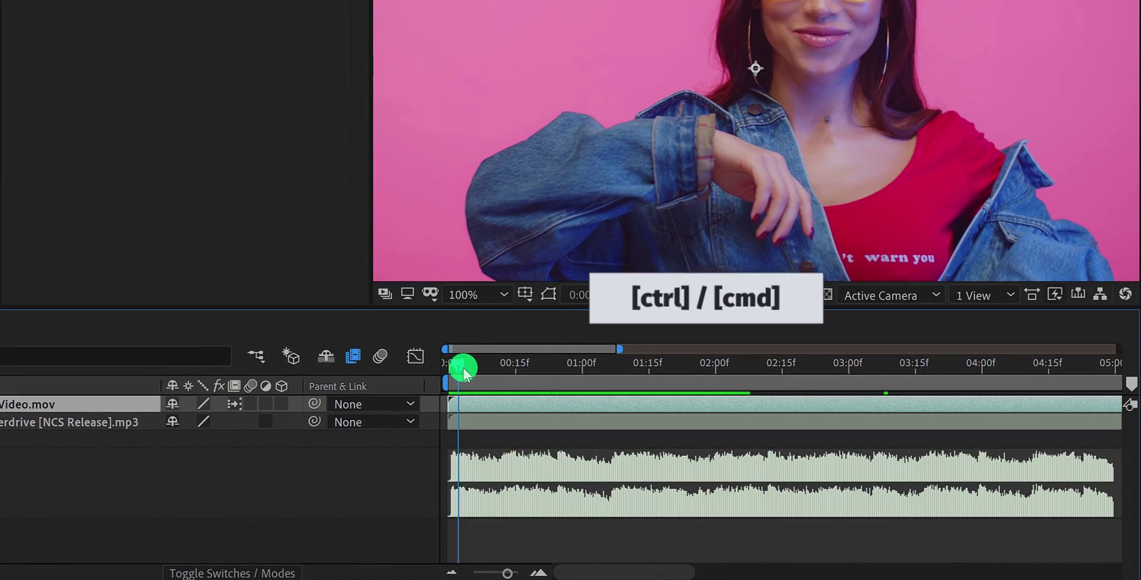
pyautogui.moveTo(465, 371); pyautogui.dragTo(632, 379)
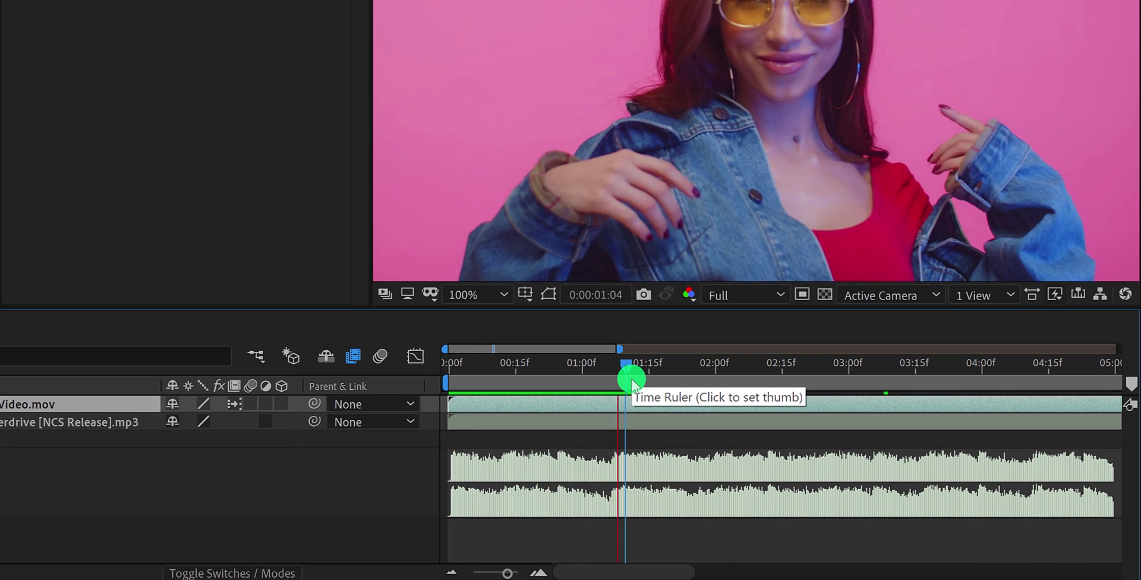
pyautogui.press('space')
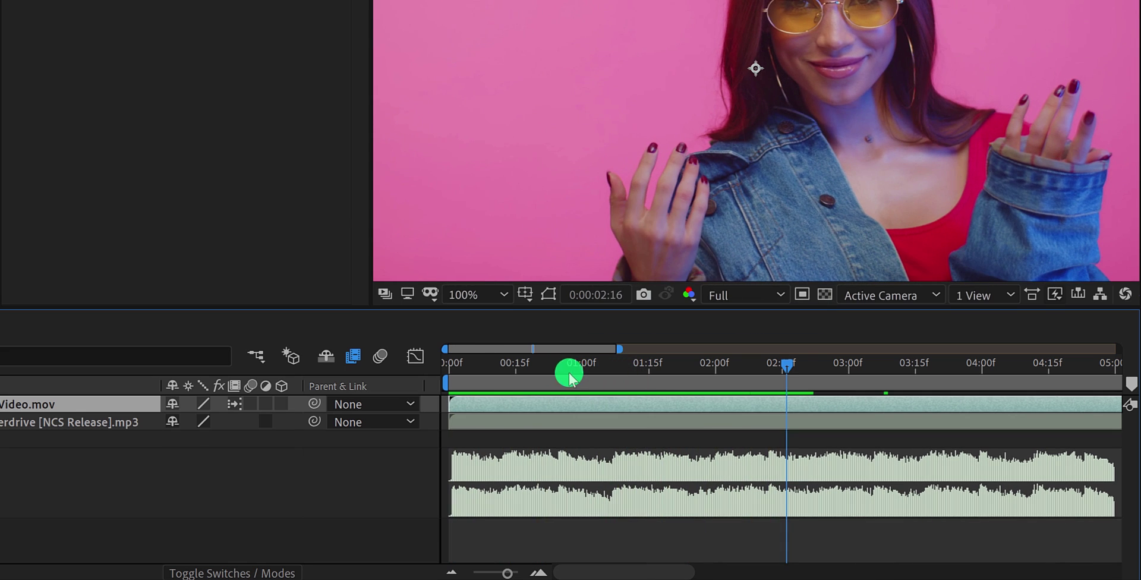
pyautogui.moveTo(498, 369); pyautogui.dragTo(458, 380)
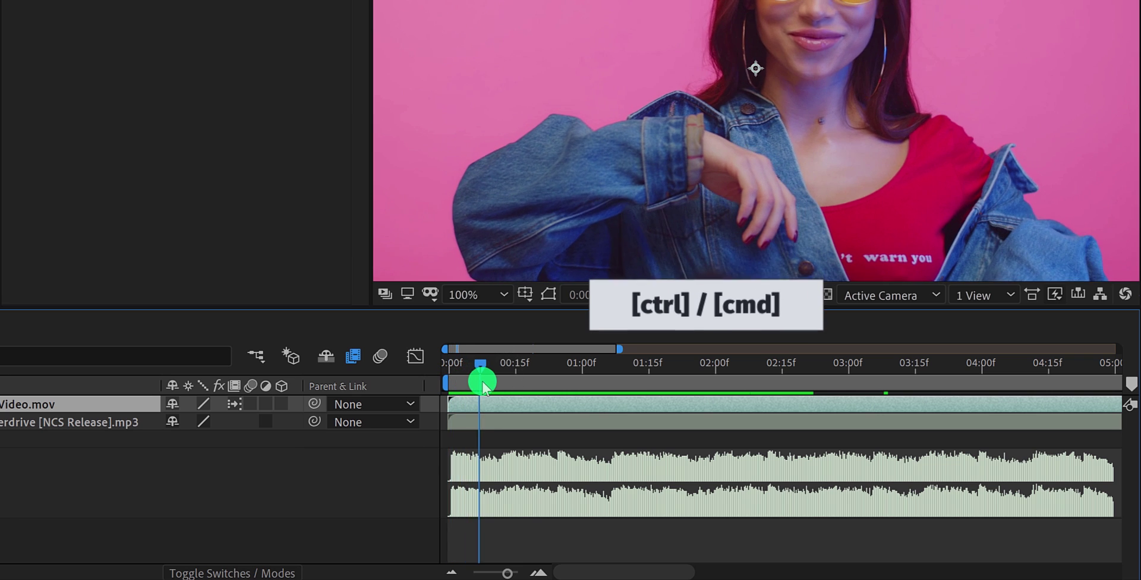
pyautogui.moveTo(483, 385); pyautogui.dragTo(555, 376)
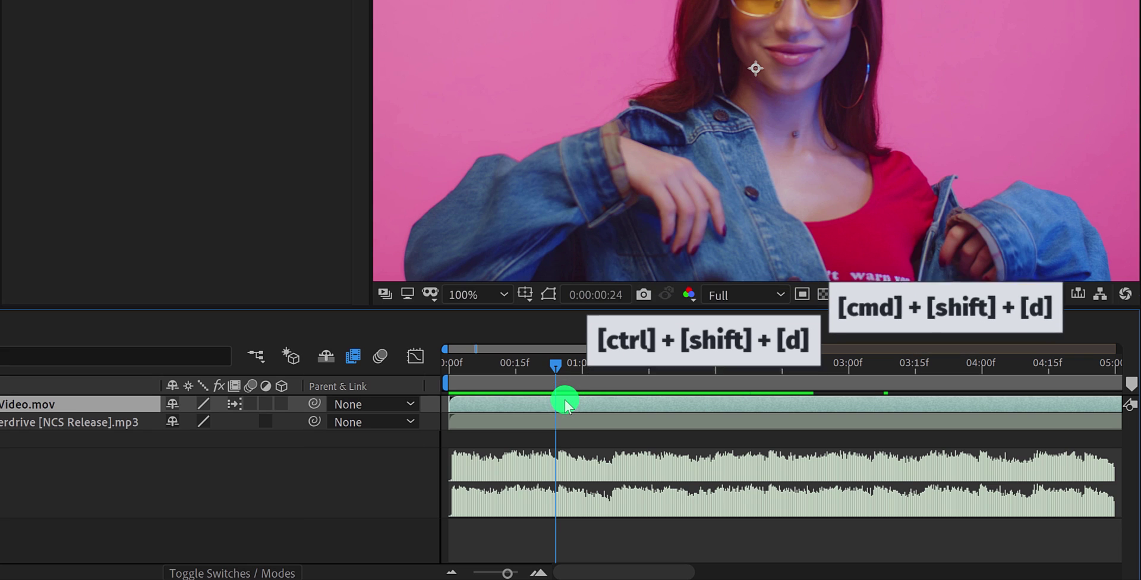
pyautogui.hotkey('ctrl', 'shift', 'd')
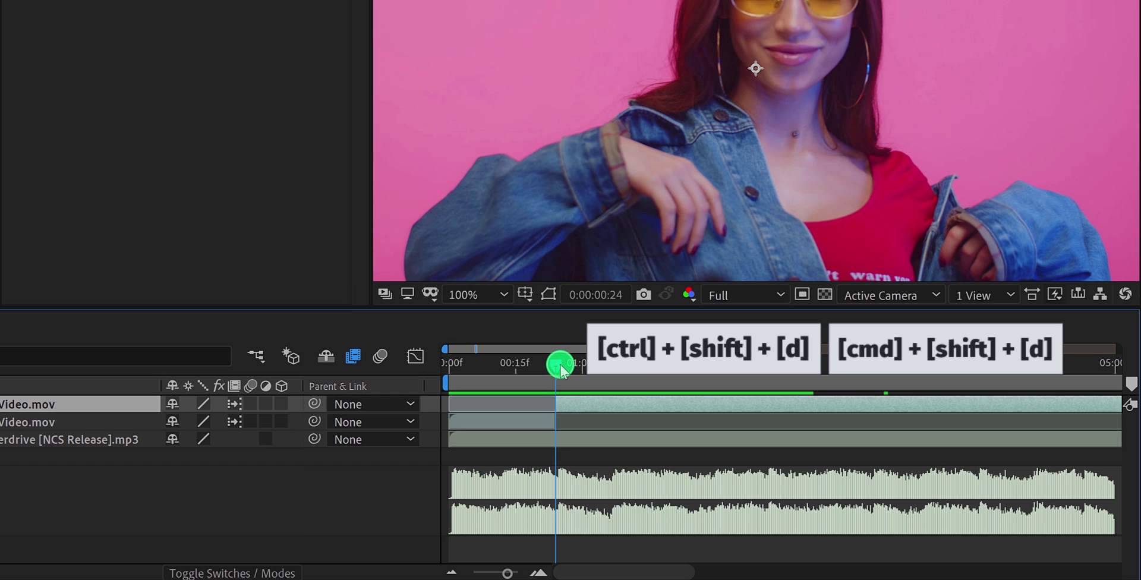
# Split the top video layer again at the next beat, 0:00:02:12, and review the cut.
pyautogui.moveTo(562, 367); pyautogui.dragTo(772, 378)
pyautogui.click(780, 403)
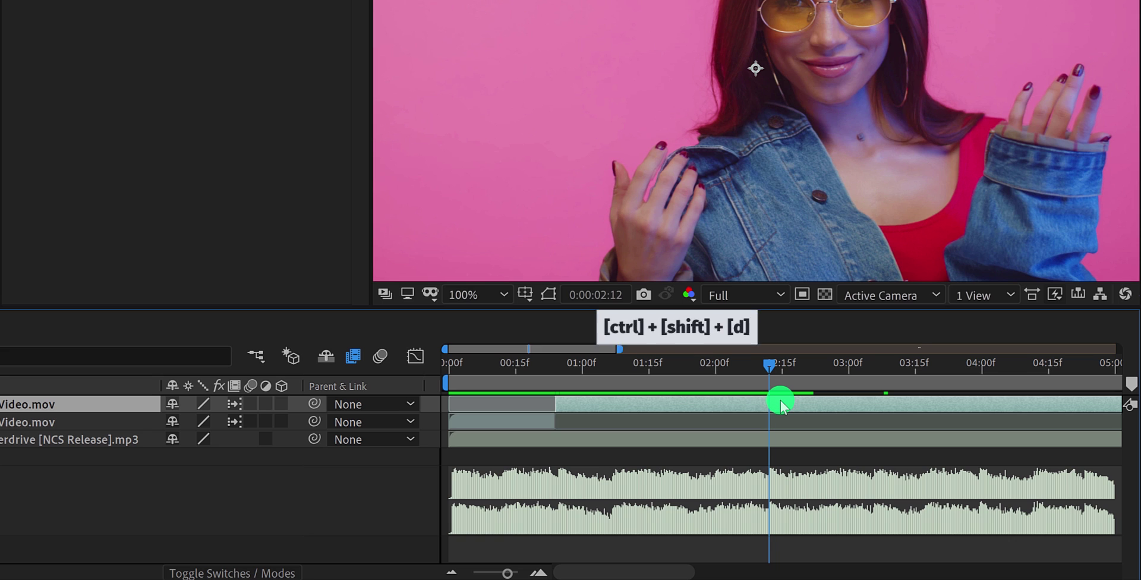
pyautogui.hotkey('ctrl', 'shift', 'd')
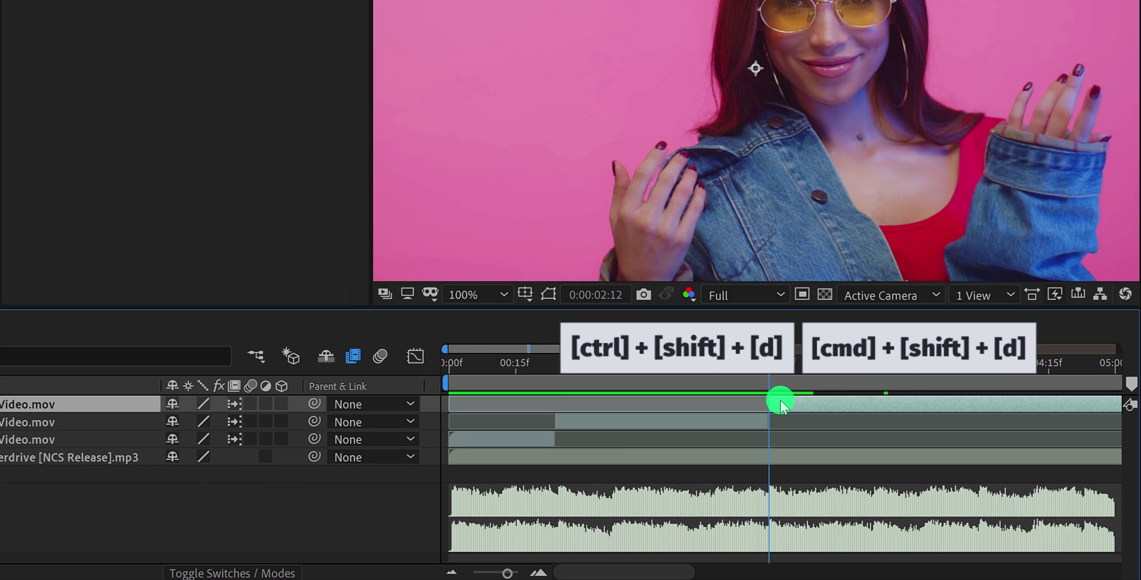
pyautogui.moveTo(676, 376); pyautogui.dragTo(639, 378)
# Enable Time Remapping on layer 2, return to frame 0, and select its Time Remap property.
pyautogui.click(613, 426)
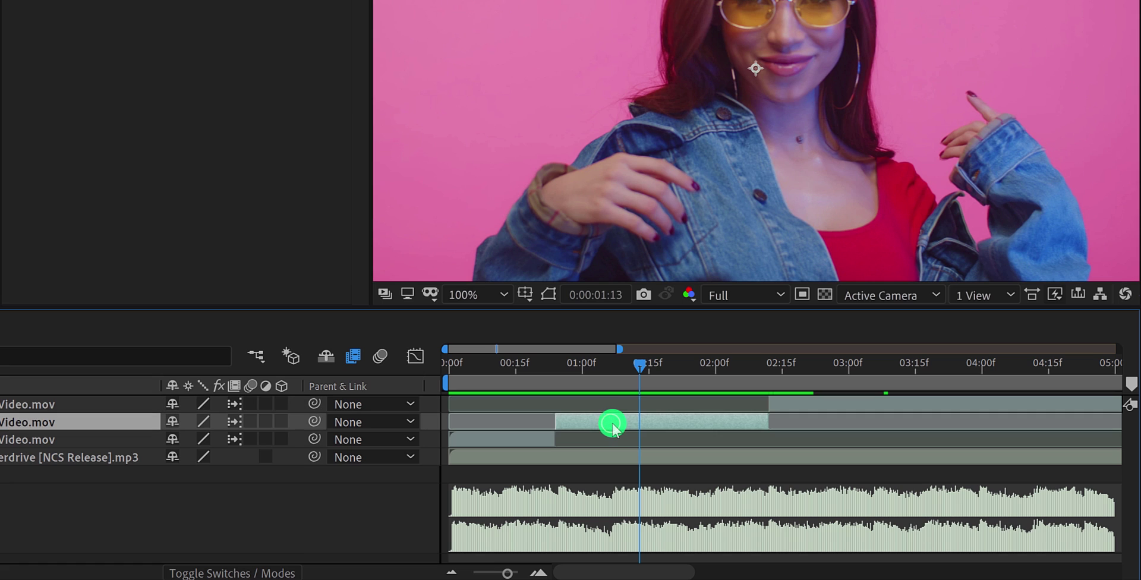
pyautogui.rightClick(613, 424)
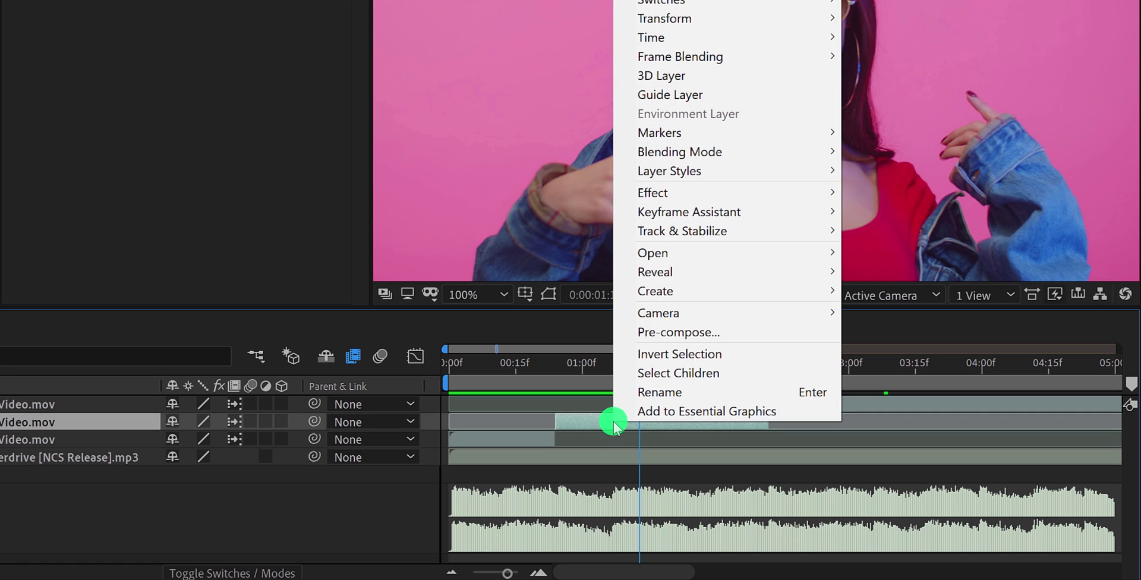
pyautogui.moveTo(713, 37)
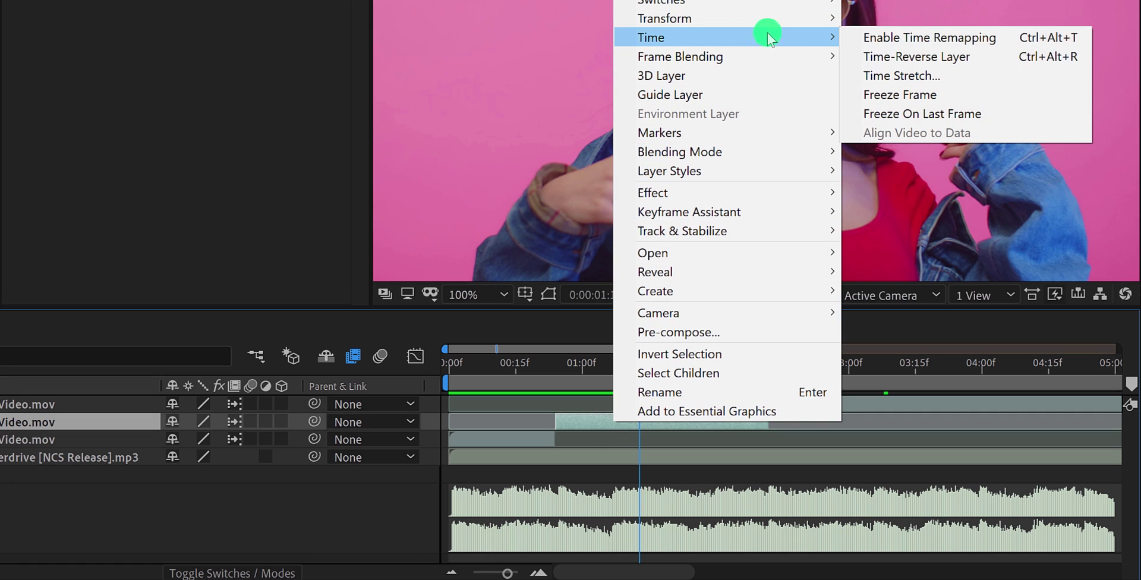
pyautogui.click(975, 43)
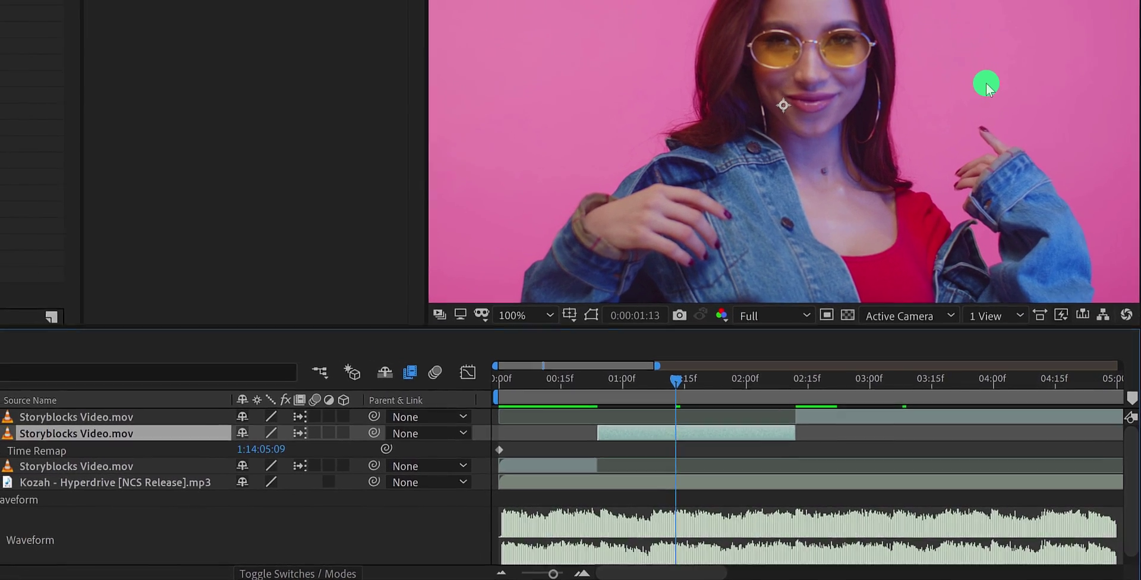
pyautogui.click(532, 389)
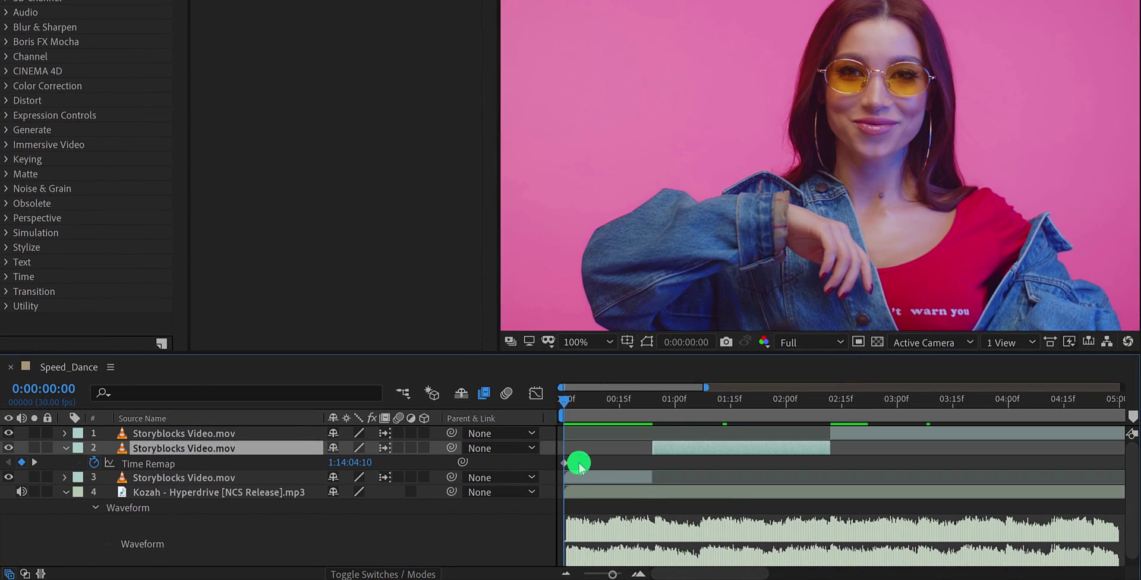
pyautogui.moveTo(675, 568); pyautogui.dragTo(935, 472)
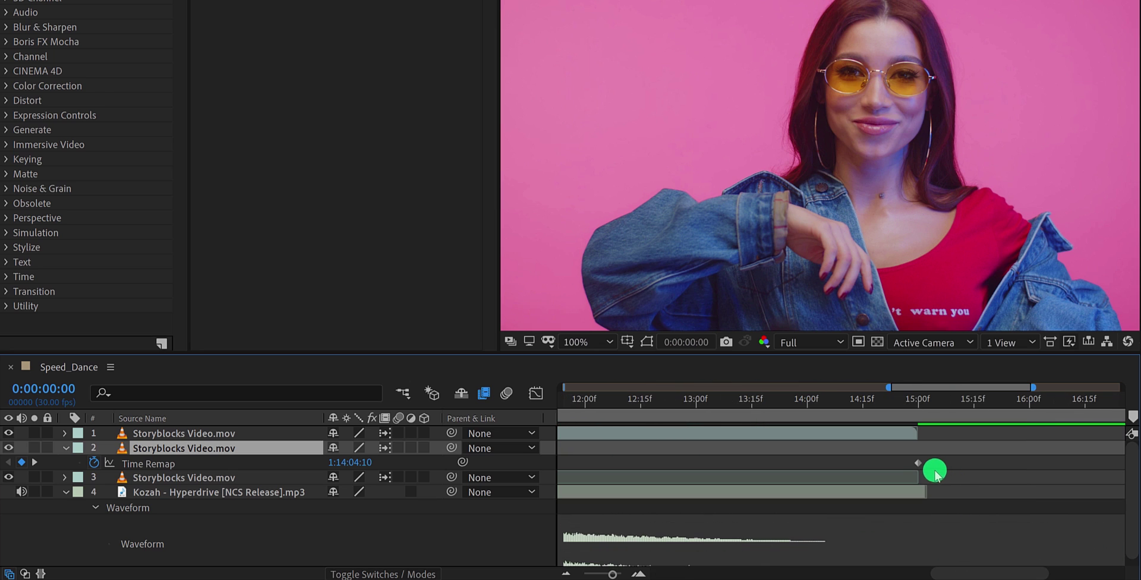
pyautogui.click(918, 467)
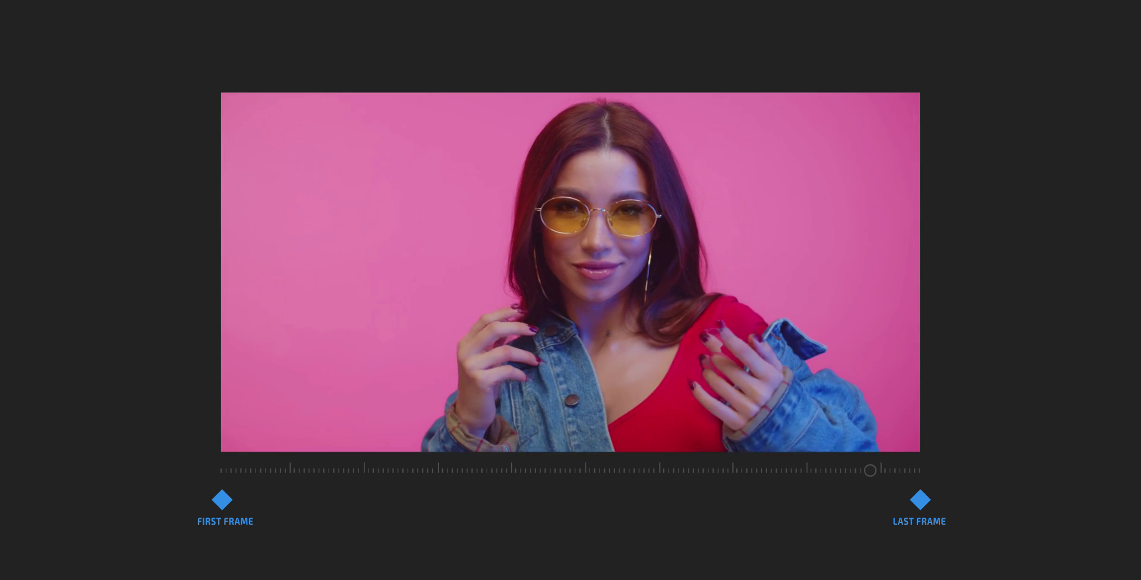
pyautogui.moveTo(917, 463); pyautogui.dragTo(703, 468)
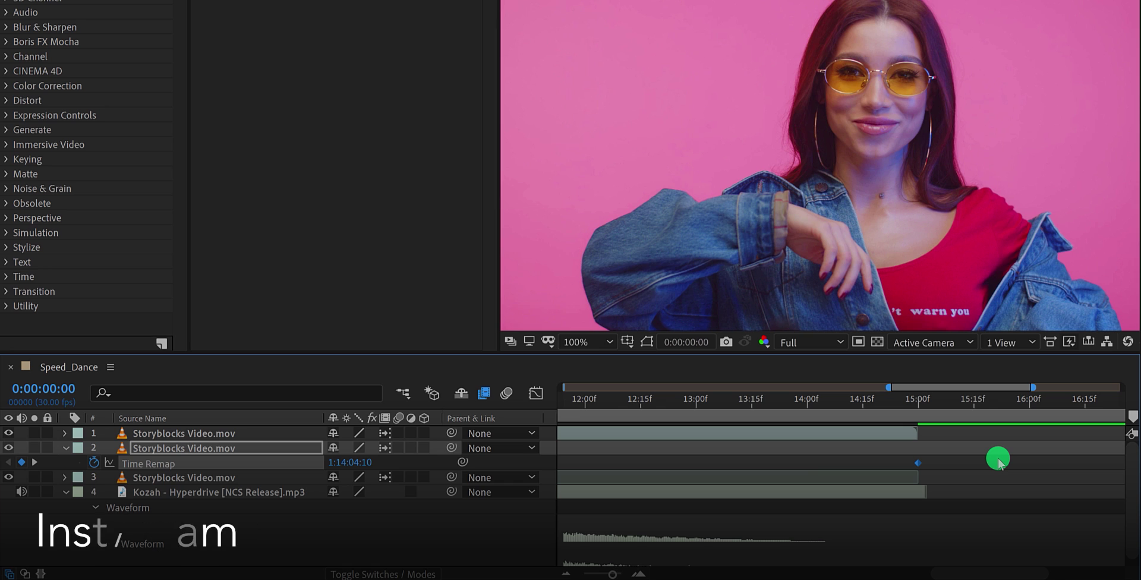
# Add Time Remap keyframes on layer 2 at its in point 0:00:00:24 and out point 0:00:02:12.
pyautogui.moveTo(951, 574); pyautogui.dragTo(672, 575)
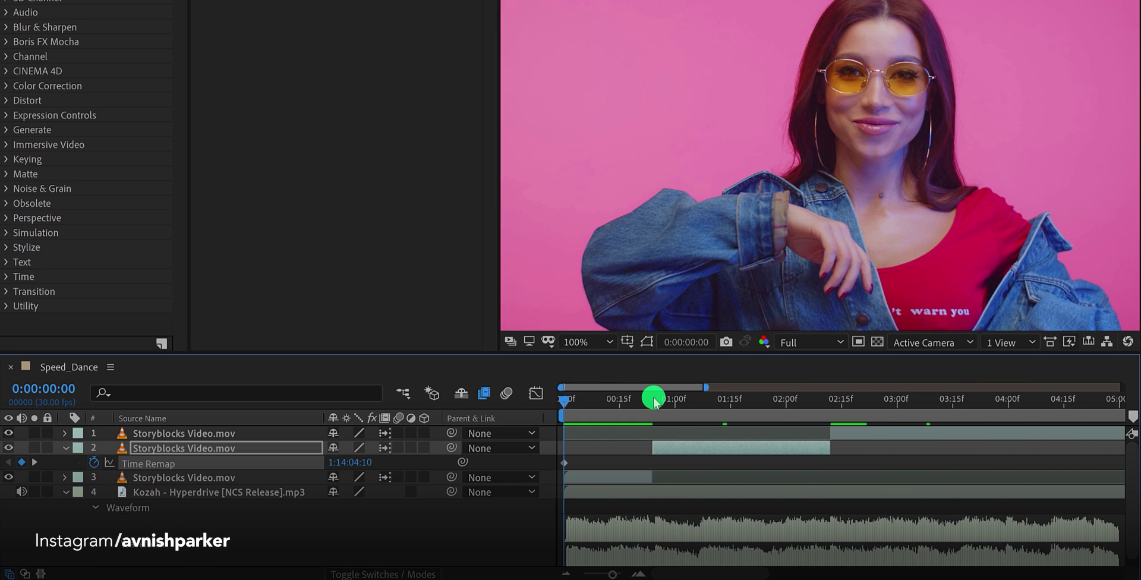
pyautogui.moveTo(654, 403); pyautogui.dragTo(654, 404)
pyautogui.press('shift')
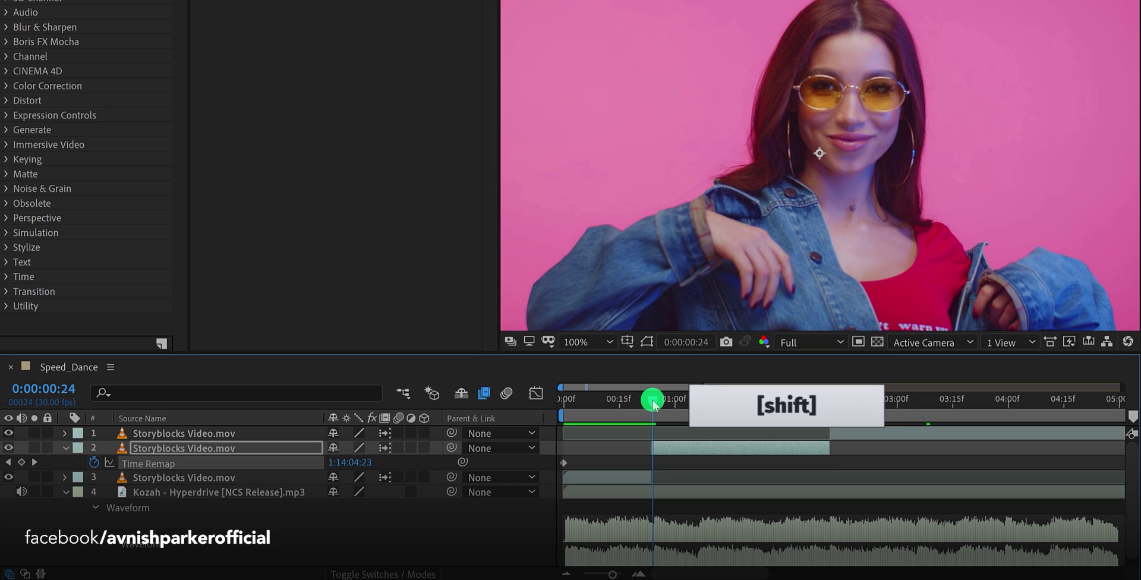
pyautogui.click(662, 437)
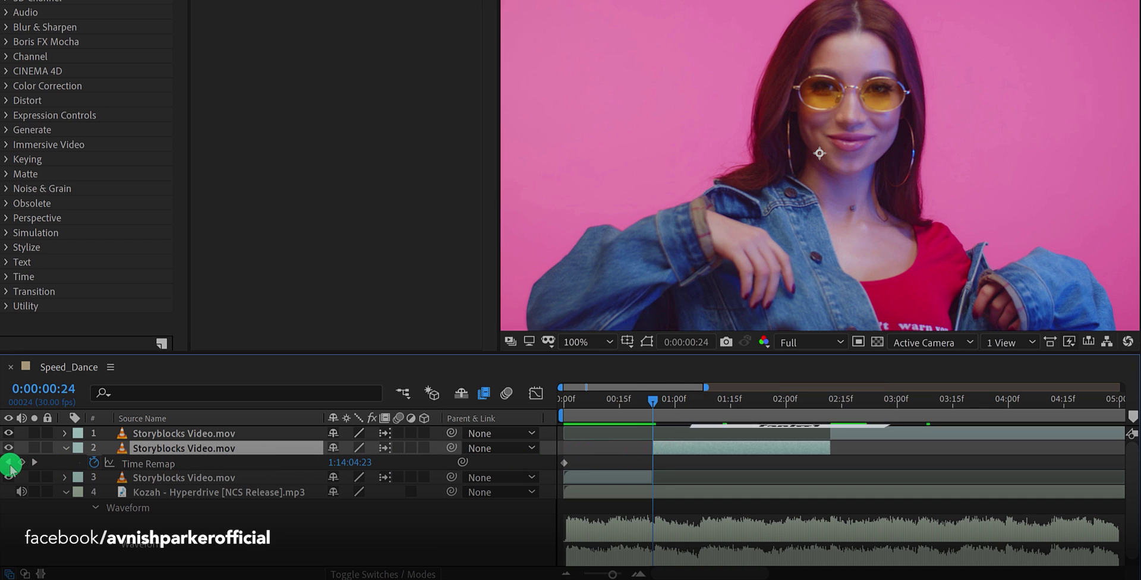
pyautogui.click(21, 461)
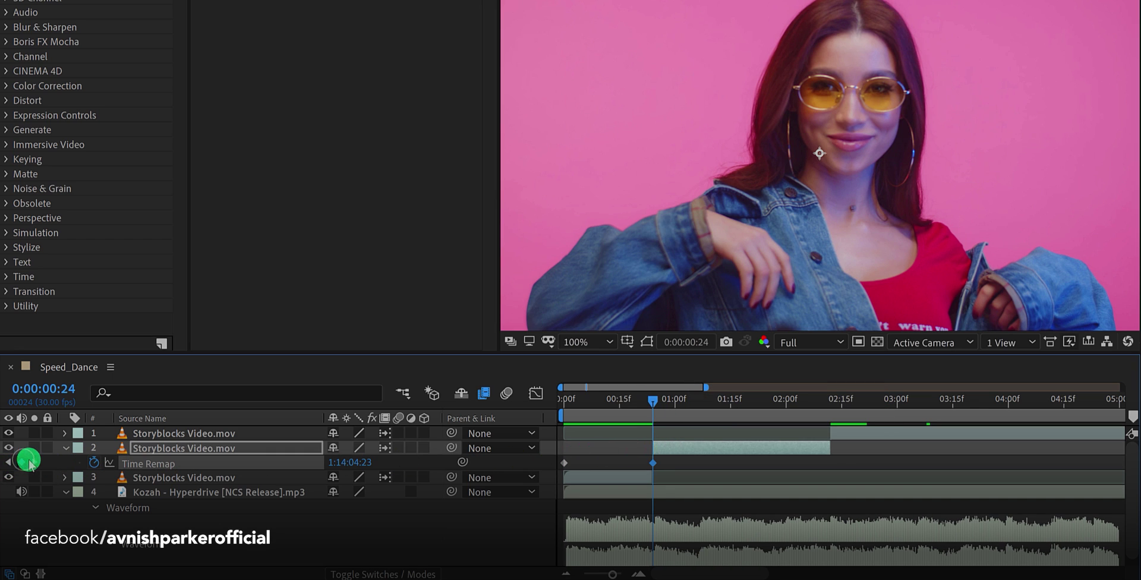
pyautogui.click(825, 402)
pyautogui.moveTo(825, 402); pyautogui.dragTo(828, 402)
pyautogui.click(817, 449)
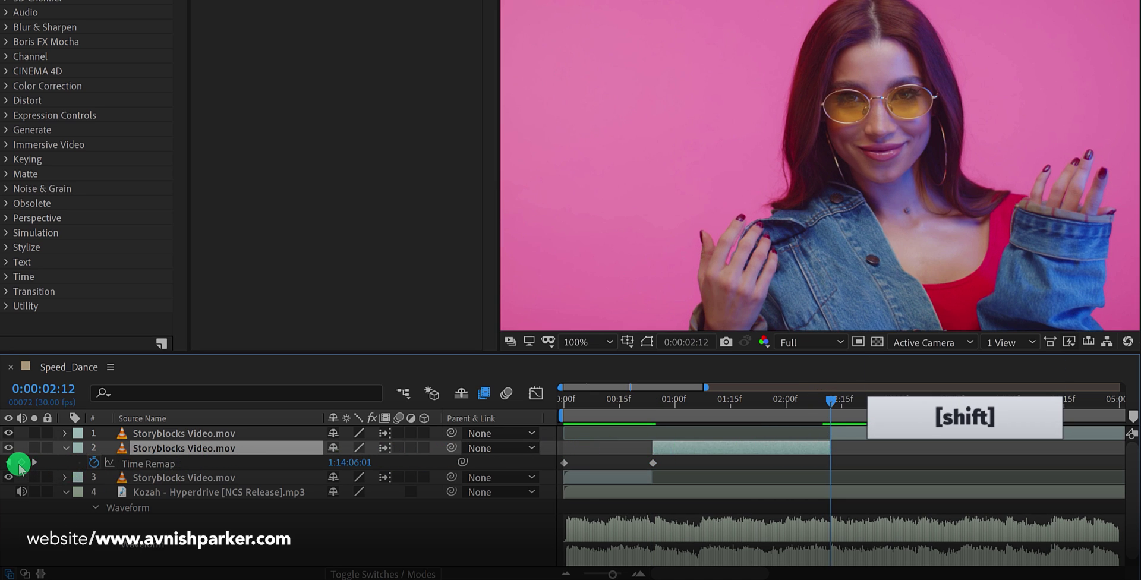
pyautogui.click(21, 462)
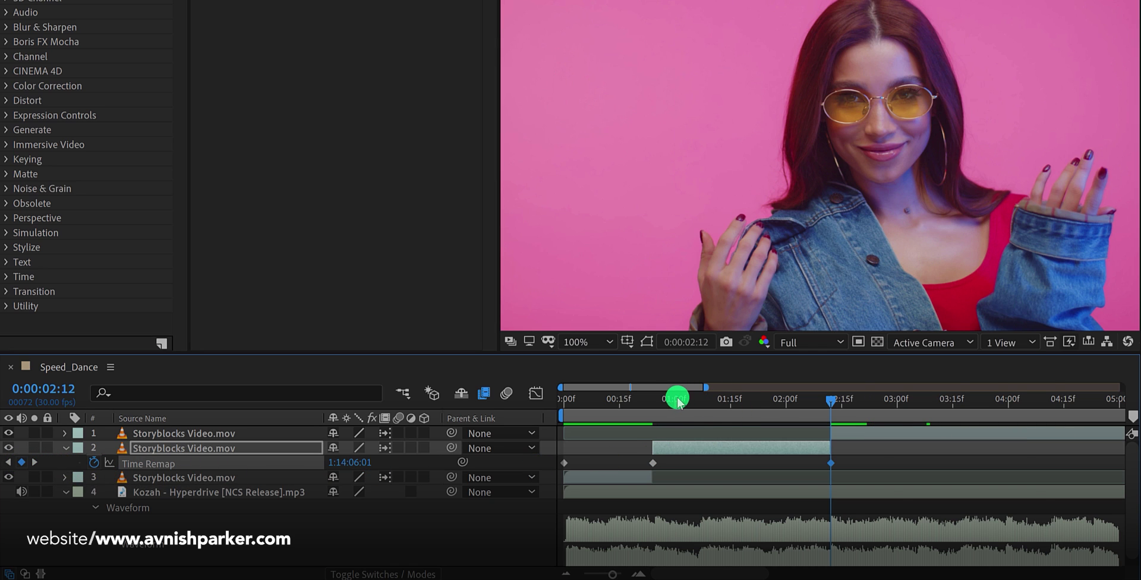
# Drag layer 2's end Time Remap keyframe to exactly 0:00:00:29 and preview the speed-up.
pyautogui.moveTo(679, 402); pyautogui.dragTo(764, 428)
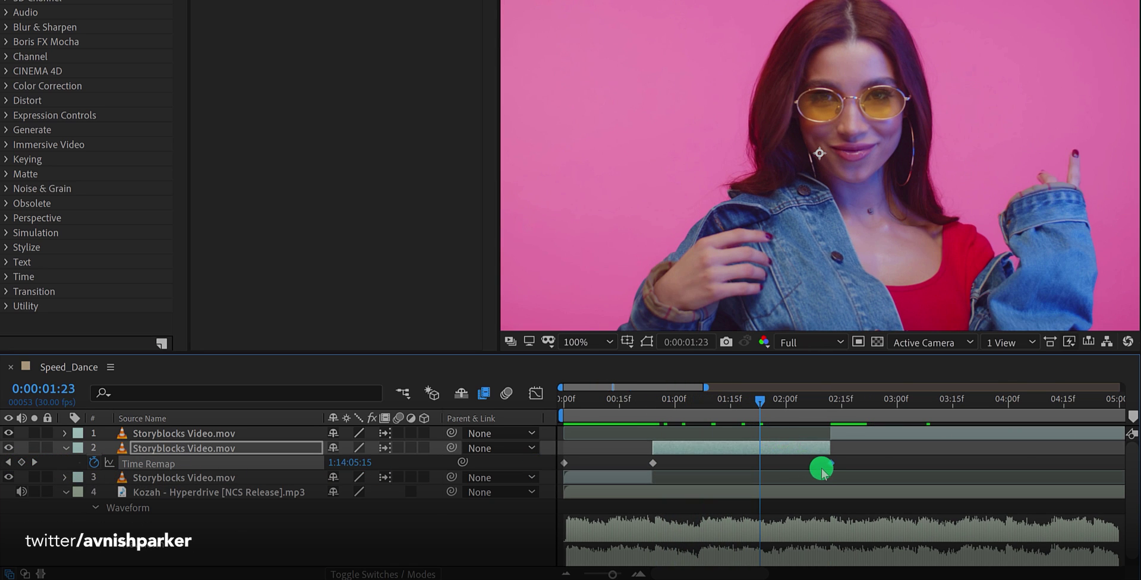
pyautogui.moveTo(831, 464); pyautogui.dragTo(687, 469)
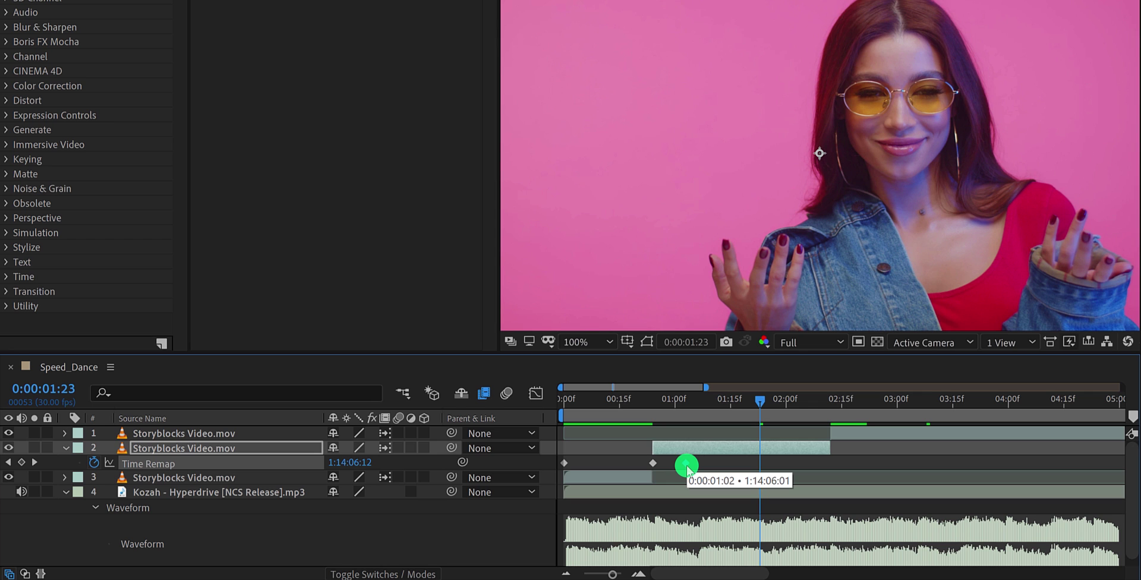
pyautogui.press('space')
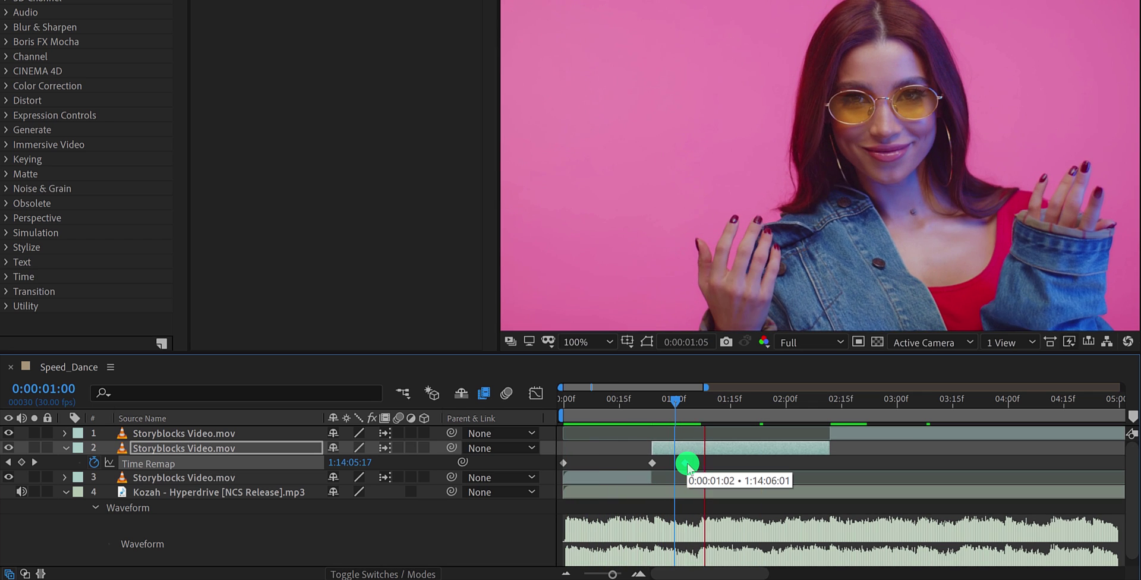
pyautogui.moveTo(653, 399); pyautogui.dragTo(672, 423)
pyautogui.moveTo(685, 462); pyautogui.dragTo(675, 470)
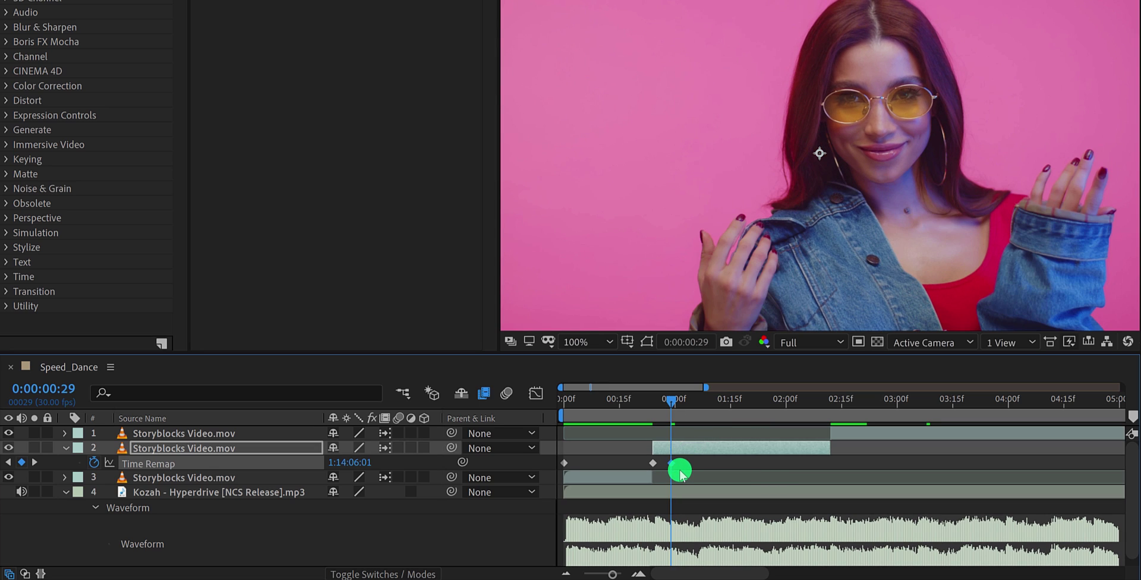
pyautogui.moveTo(672, 408); pyautogui.dragTo(708, 409)
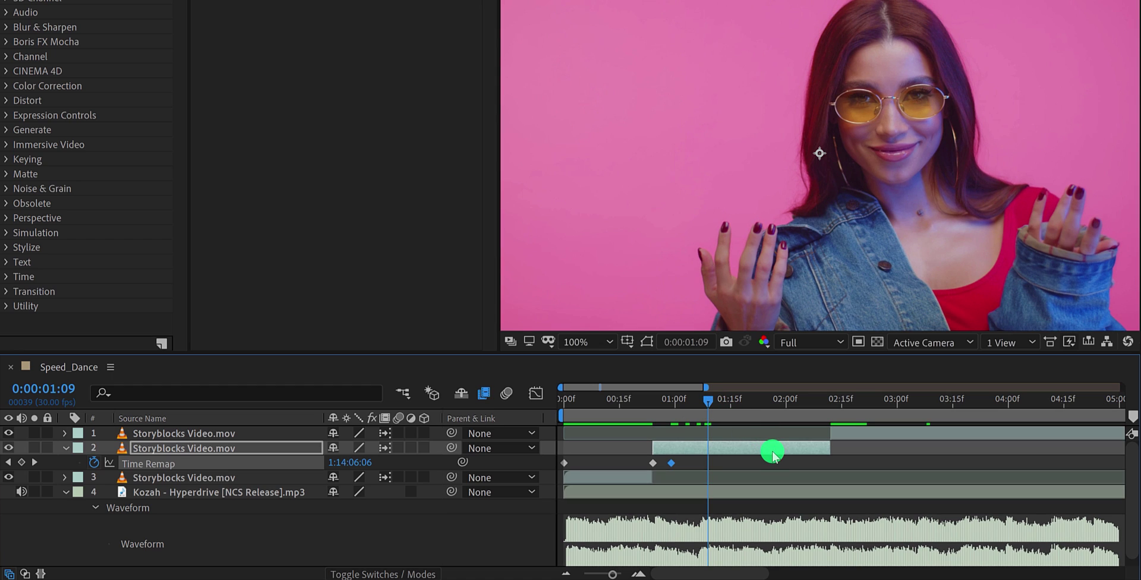
# Apply Easy Ease (F9) to layer 2's Time Remap keyframes at 0:00:00:24 and 0:00:00:29.
pyautogui.click(840, 435)
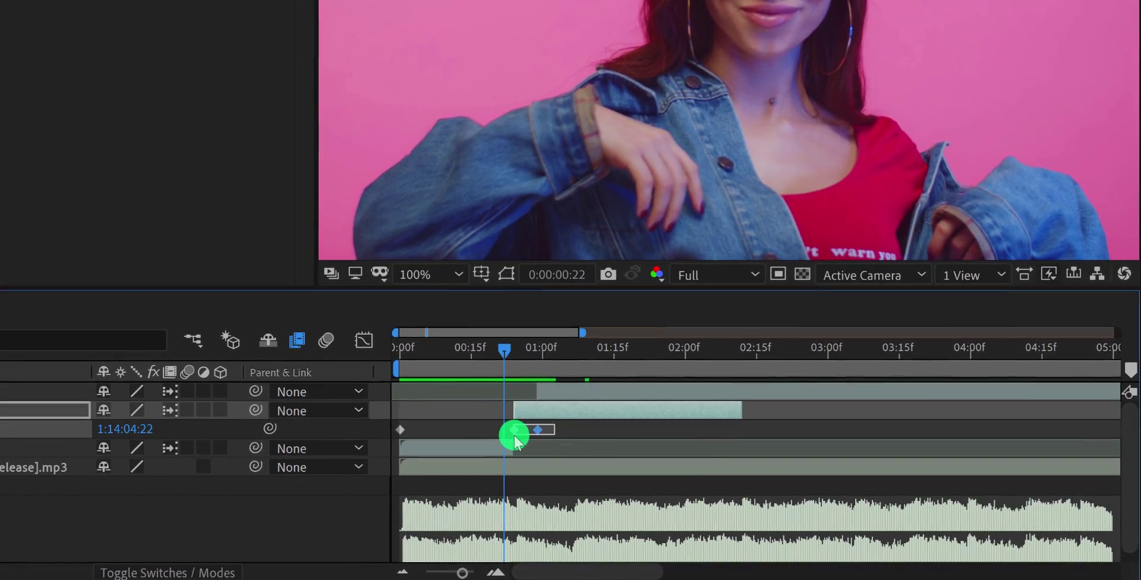
pyautogui.press('F9')
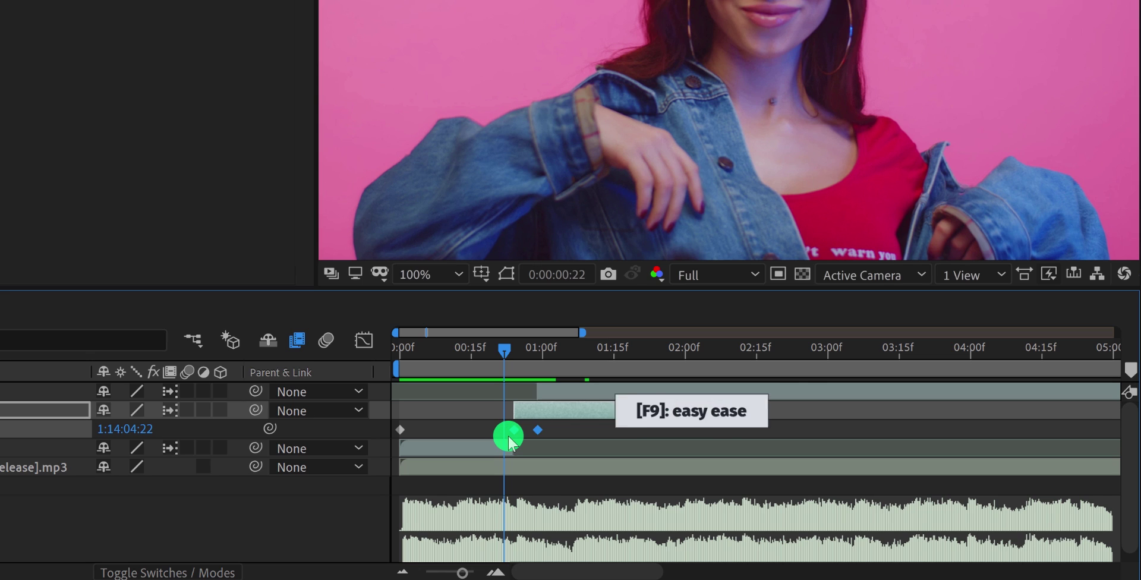
pyautogui.click(418, 421)
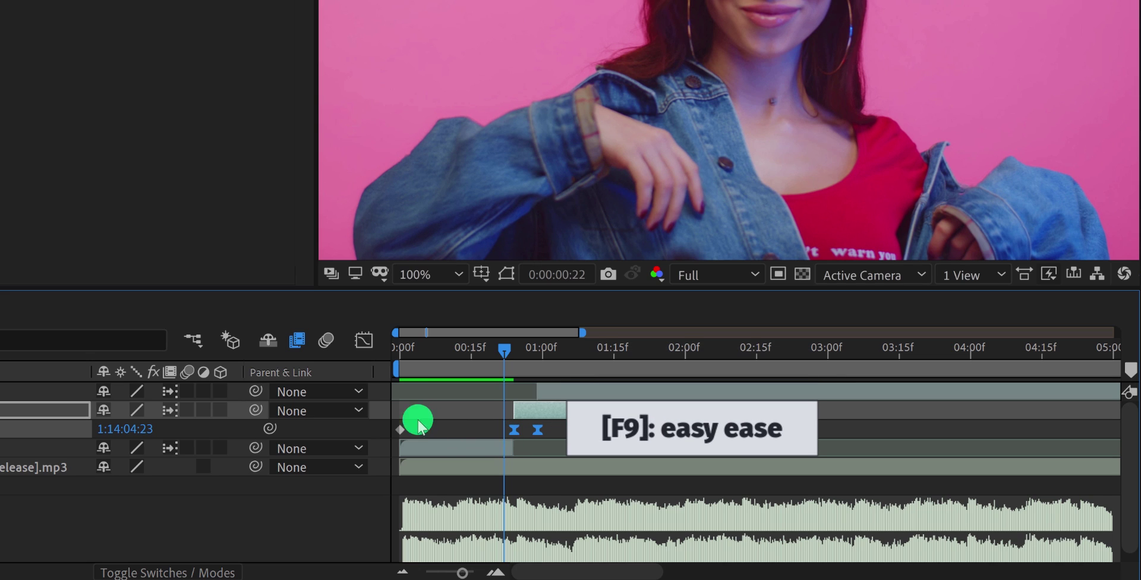
# Sharpen layer 2's Time Remap speed curve to about 80% influence, peaking near 30 seconds/sec.
pyautogui.click(369, 351)
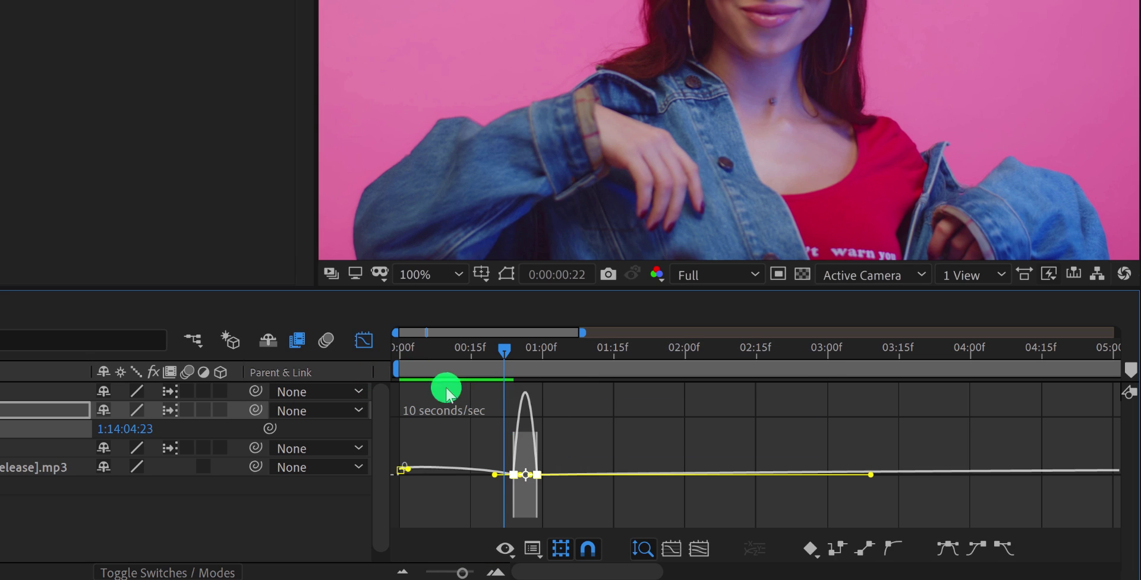
pyautogui.rightClick(552, 446)
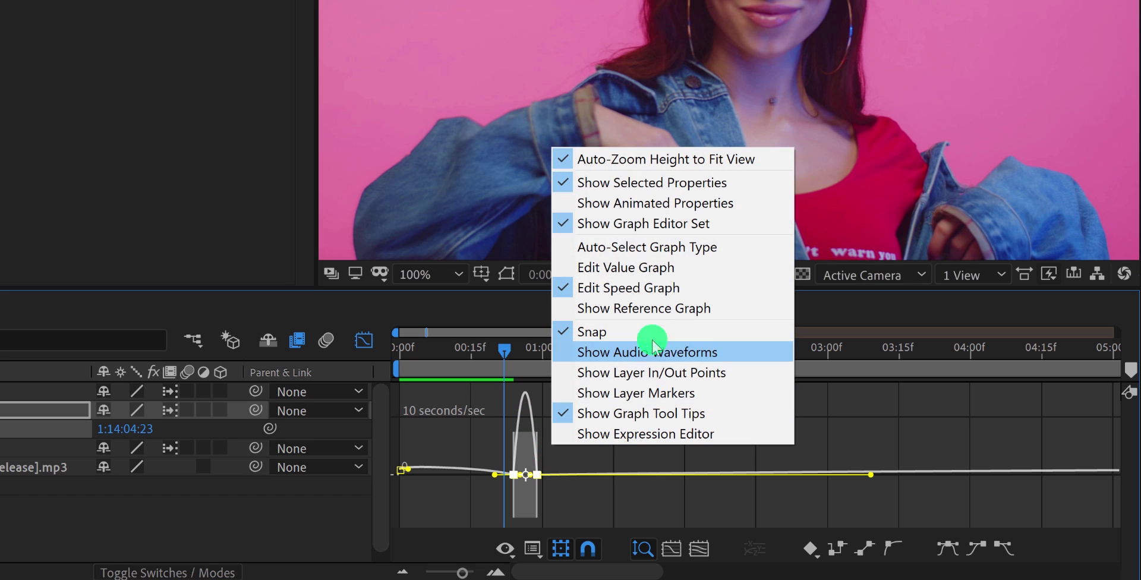
pyautogui.click(535, 489)
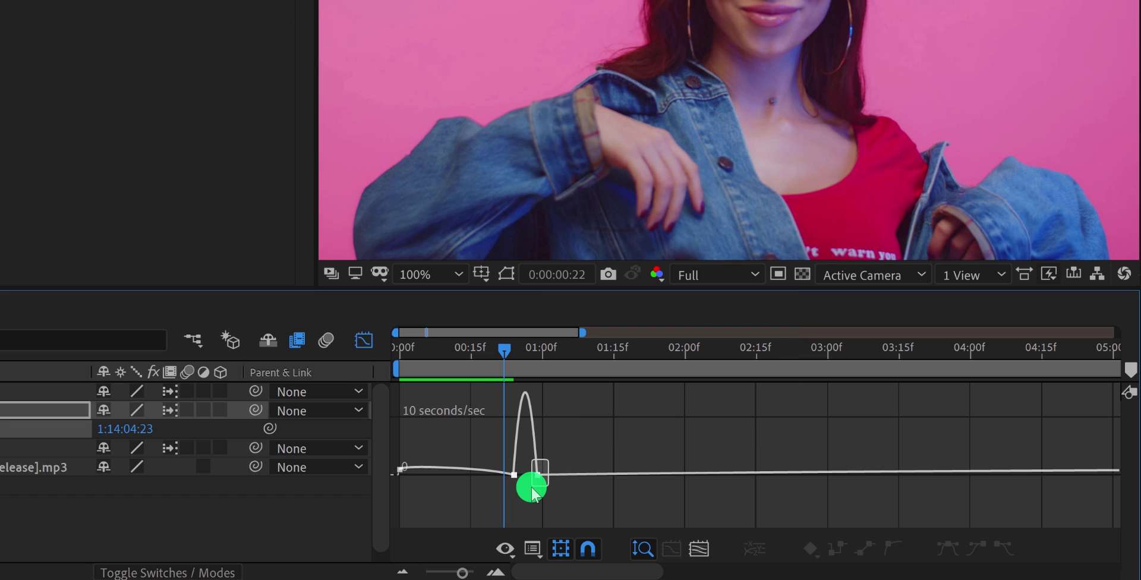
pyautogui.click(532, 490)
pyautogui.press('=')
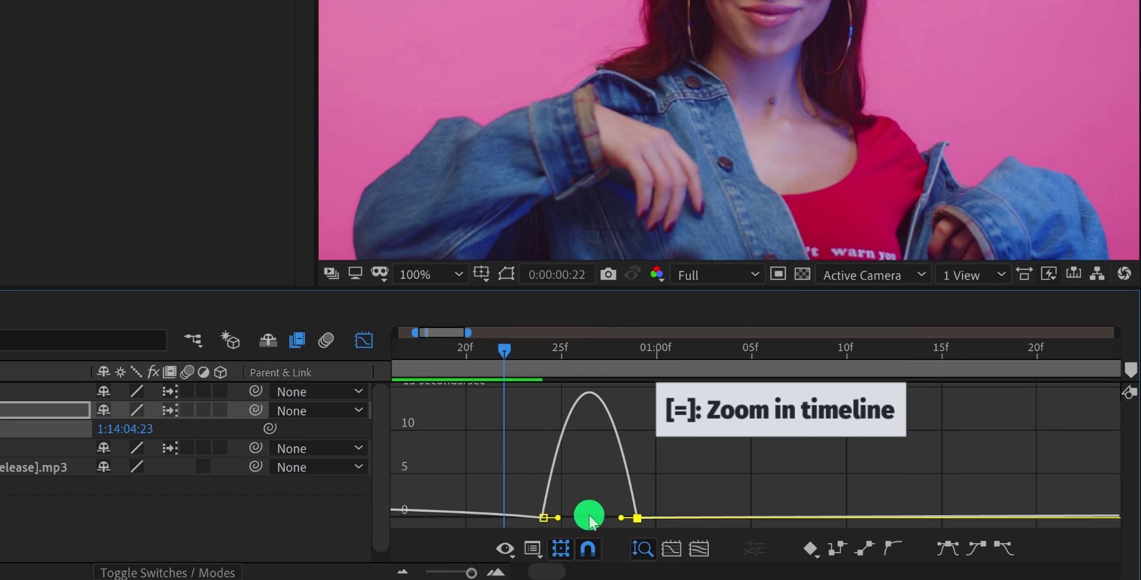
pyautogui.moveTo(622, 517); pyautogui.dragTo(574, 519)
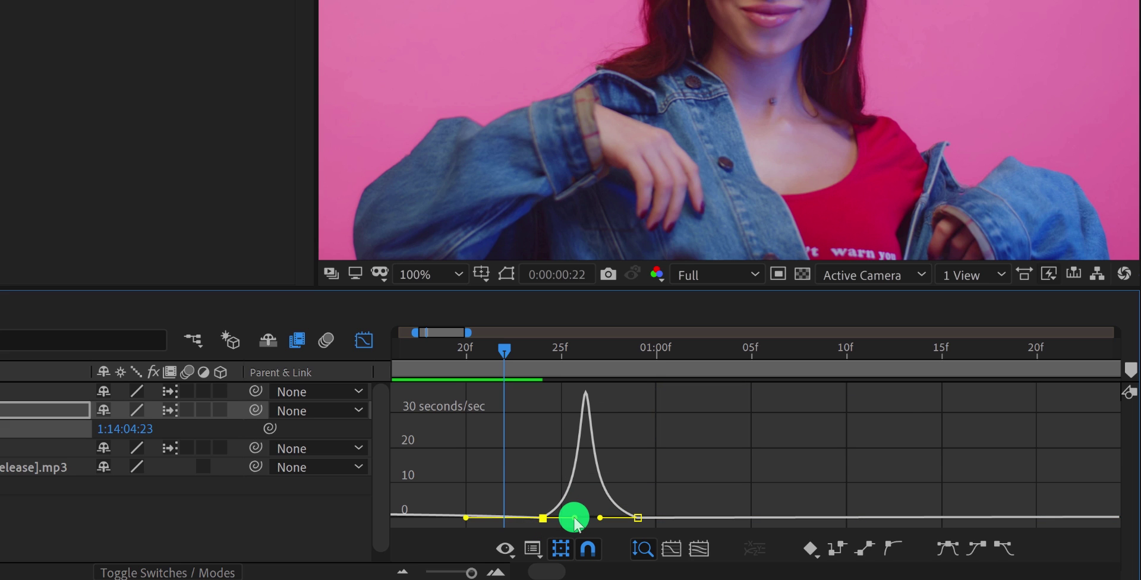
# Return to the layer bars and preview the composition with the timeline zoomed out.
pyautogui.click(368, 341)
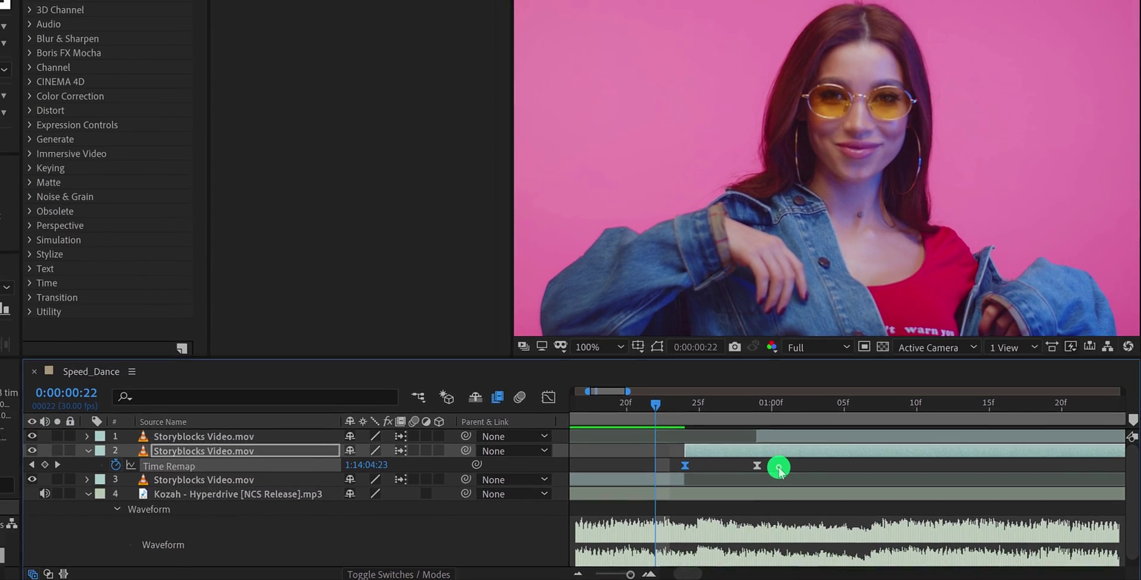
pyautogui.press('space')
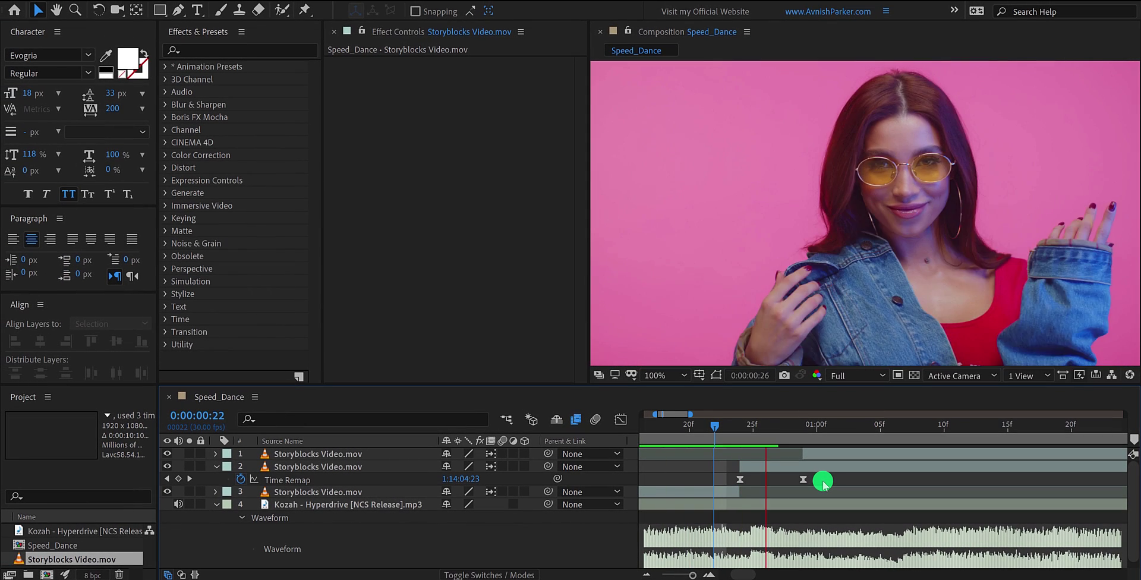
pyautogui.press('space')
pyautogui.press('-')
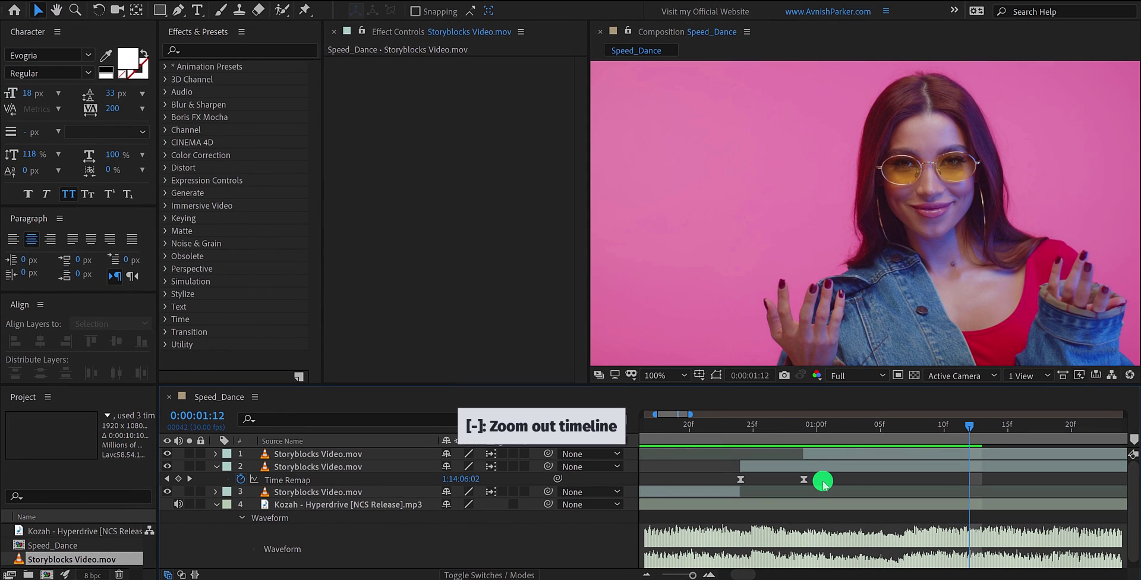
pyautogui.press('-')
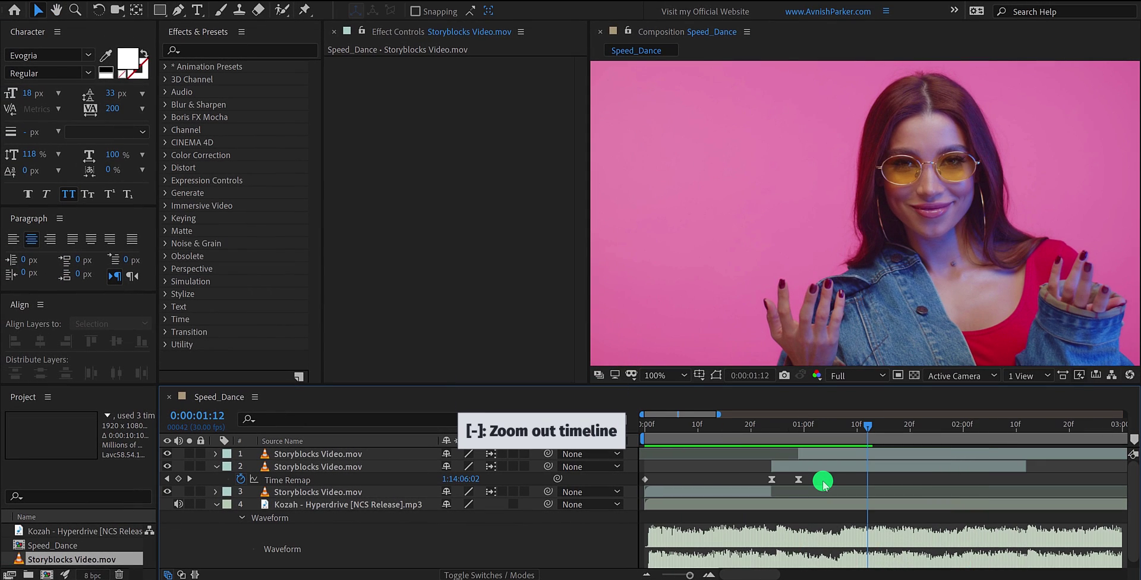
pyautogui.press('space')
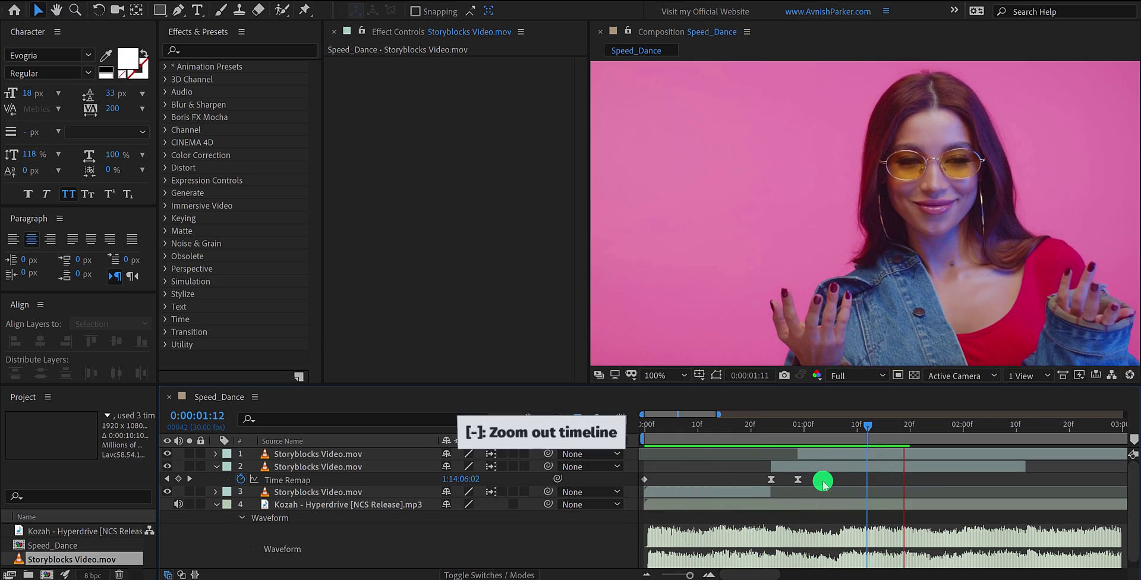
pyautogui.press('space')
# Nudge layer 2 slightly earlier so its end keyframe meets layer 1, then preview to 0:00:01:17.
pyautogui.moveTo(760, 431); pyautogui.dragTo(739, 445)
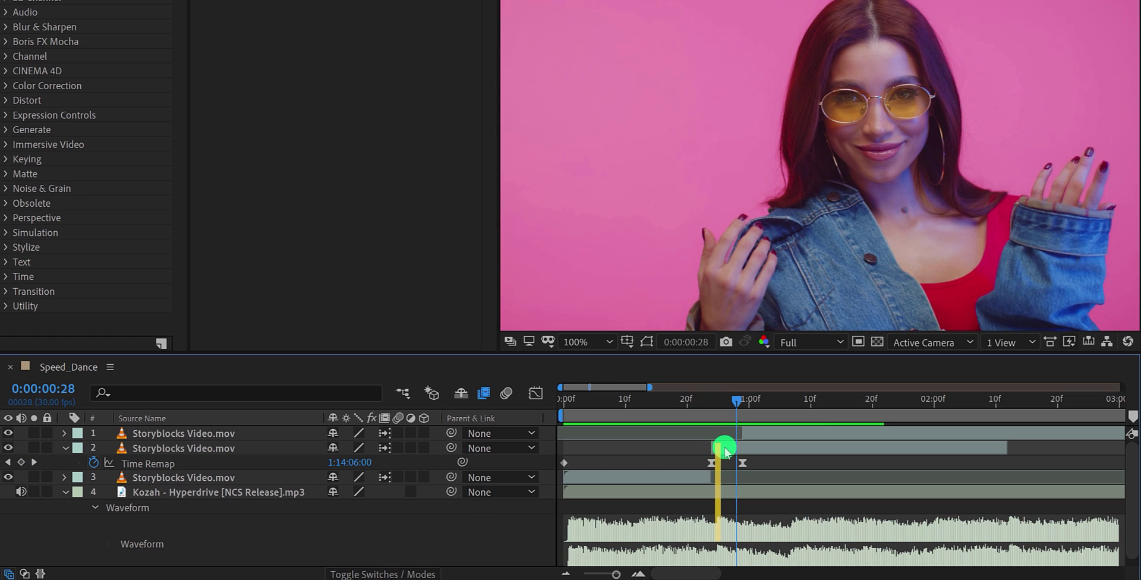
pyautogui.click(725, 451)
pyautogui.moveTo(721, 450)
pyautogui.mouseDown()
pyautogui.moveTo(716, 407)
pyautogui.moveTo(738, 432)
pyautogui.moveTo(695, 400)
pyautogui.moveTo(730, 419)
pyautogui.mouseUp()
pyautogui.click(747, 436)
pyautogui.press('space')
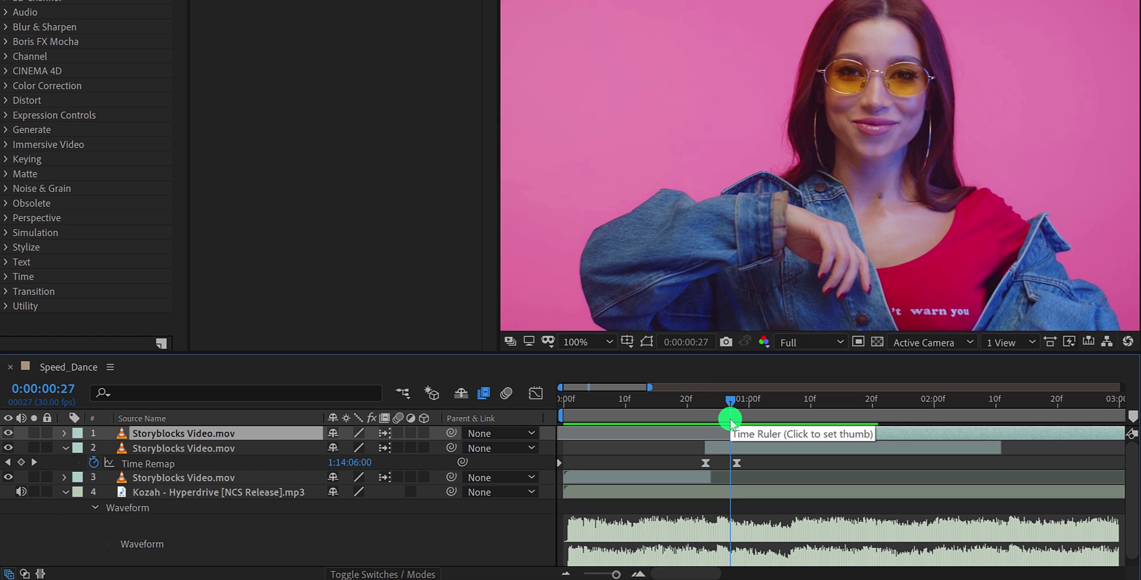
pyautogui.press('space')
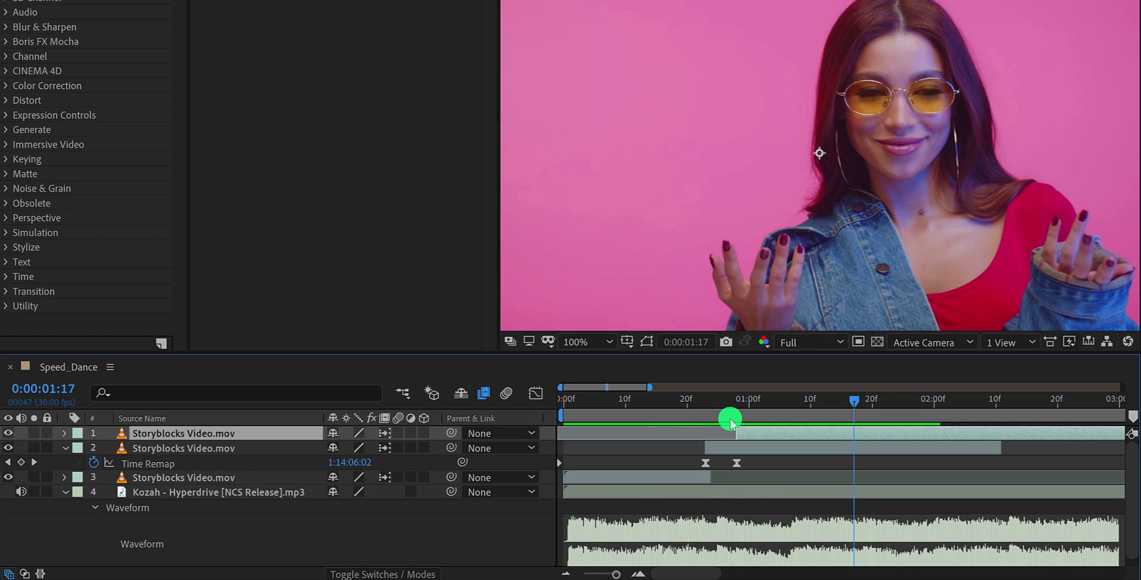
# Split the top dance layer at the next music beat.
pyautogui.moveTo(697, 404); pyautogui.dragTo(860, 429)
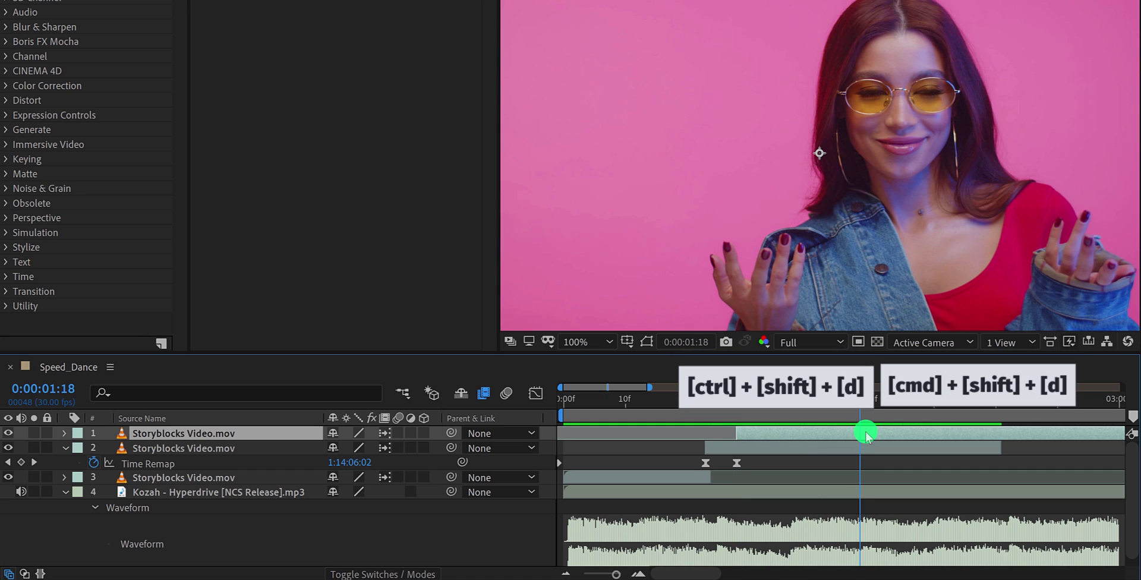
pyautogui.hotkey('ctrl', 'shift', 'd')
pyautogui.press('space')
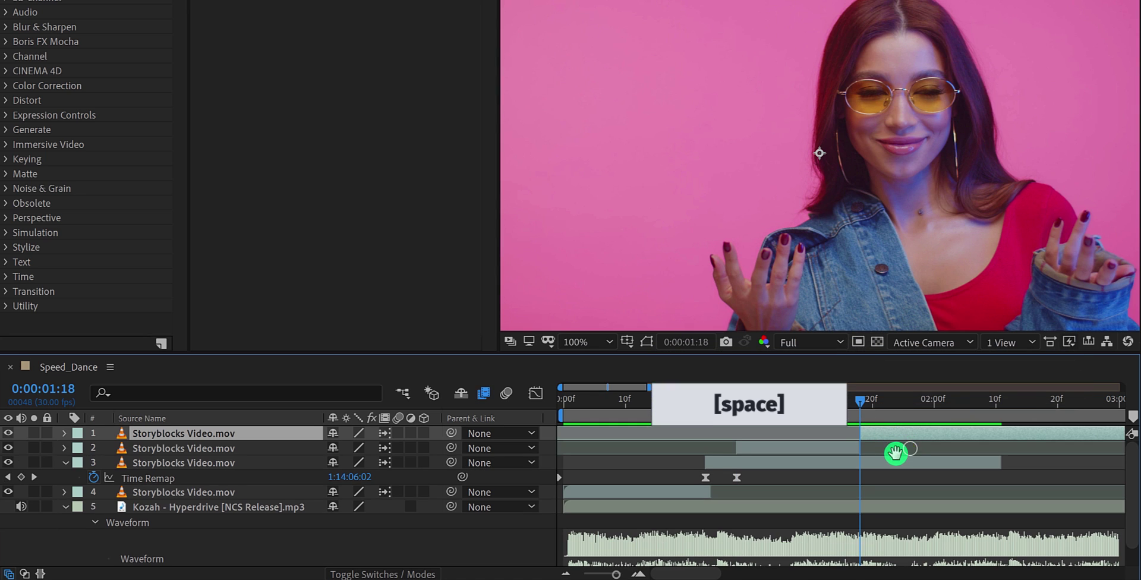
pyautogui.moveTo(897, 454); pyautogui.dragTo(800, 474)
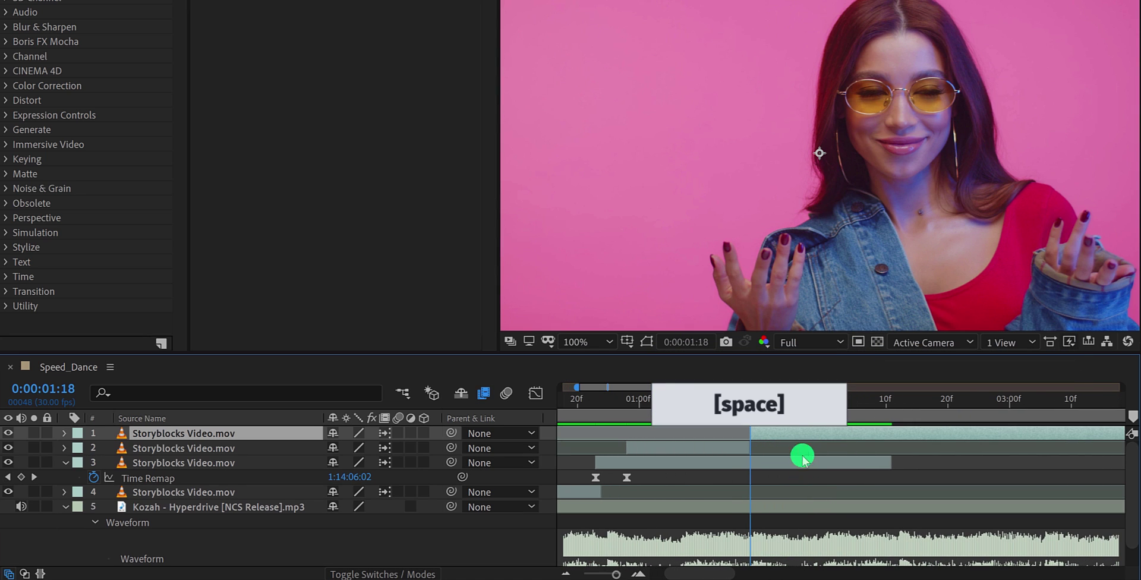
# Split the top layer again at the beat at 0:00:03:05 and select the new layer 2.
pyautogui.moveTo(854, 403); pyautogui.dragTo(905, 408)
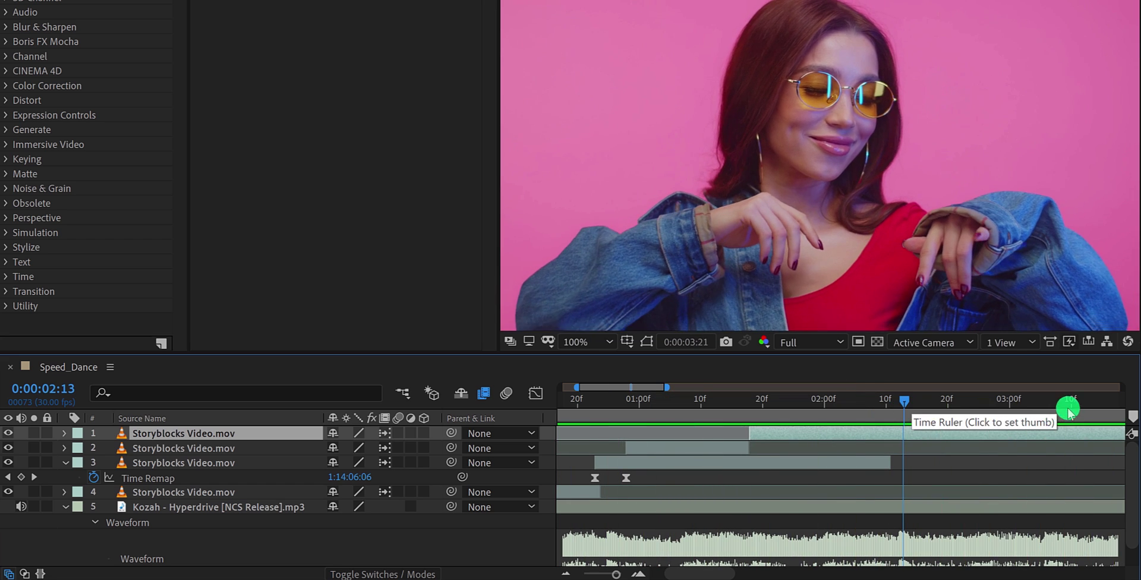
pyautogui.click(1035, 409)
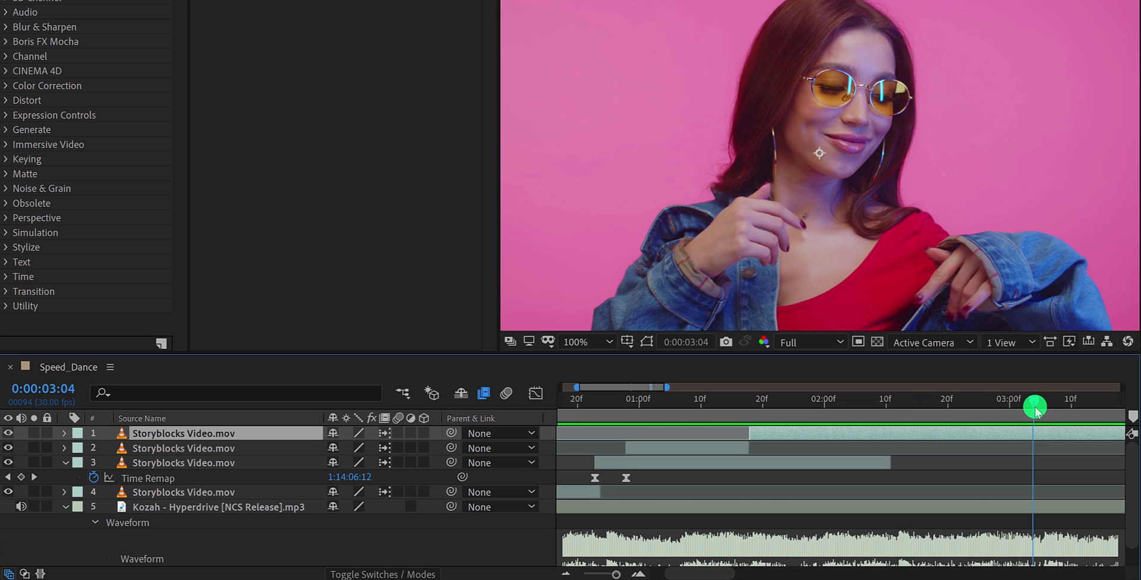
pyautogui.moveTo(1035, 410)
pyautogui.mouseDown()
pyautogui.moveTo(1047, 410)
pyautogui.moveTo(1032, 428)
pyautogui.mouseUp()
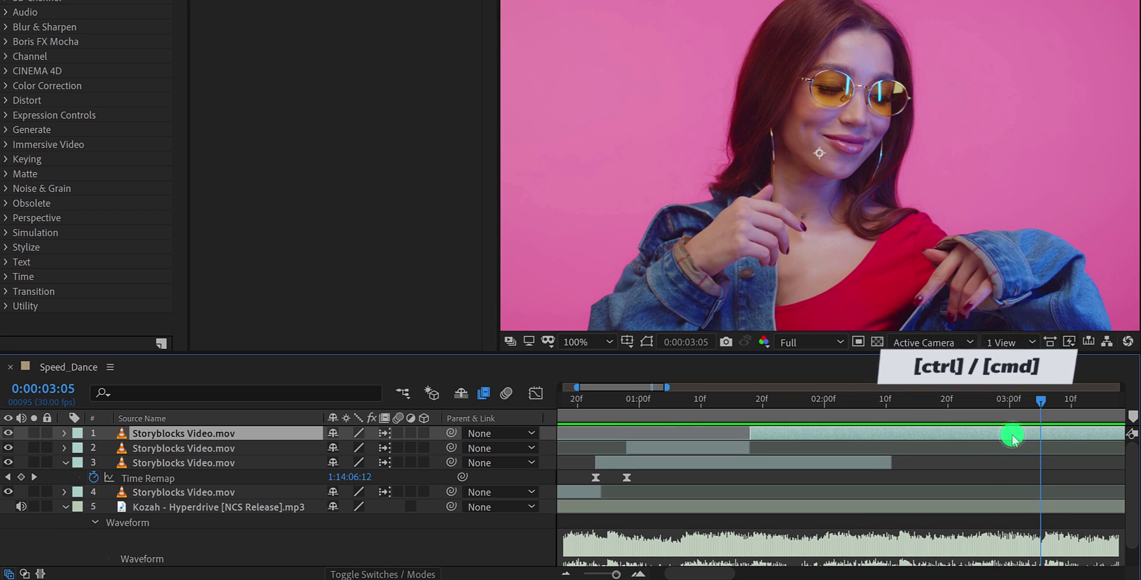
pyautogui.hotkey('ctrl', 'shift', 'd')
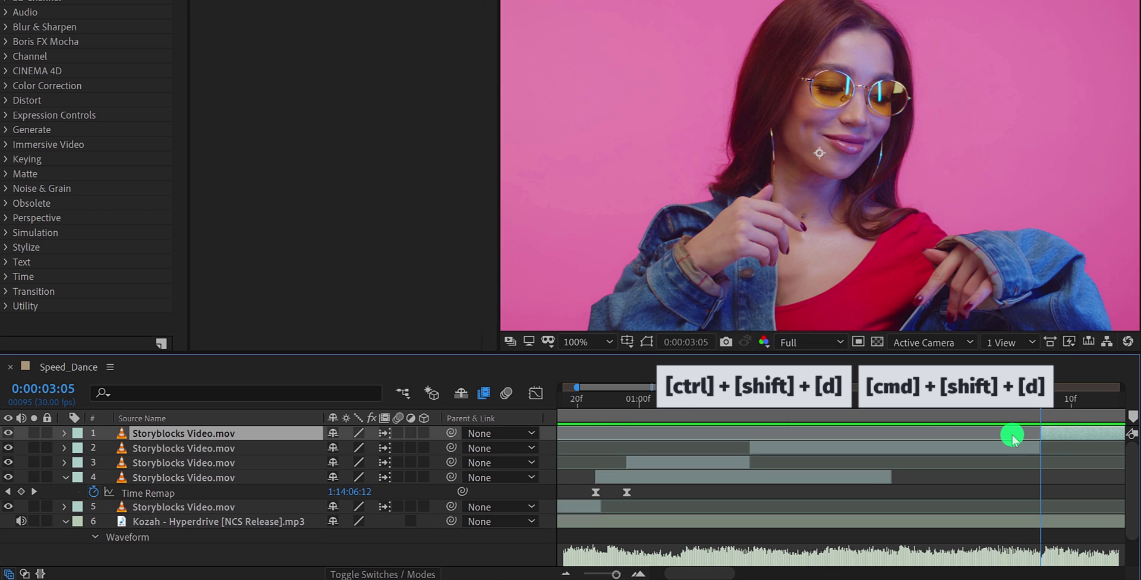
pyautogui.click(913, 449)
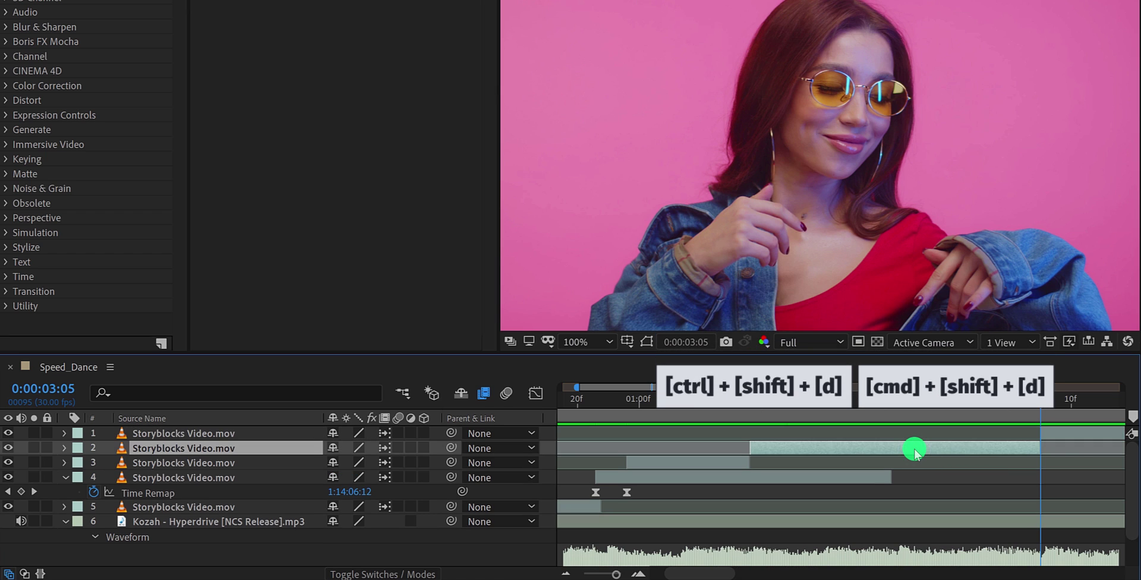
# Enable time remapping on layer 2 and add Time Remap keyframes.
pyautogui.rightClick(847, 447)
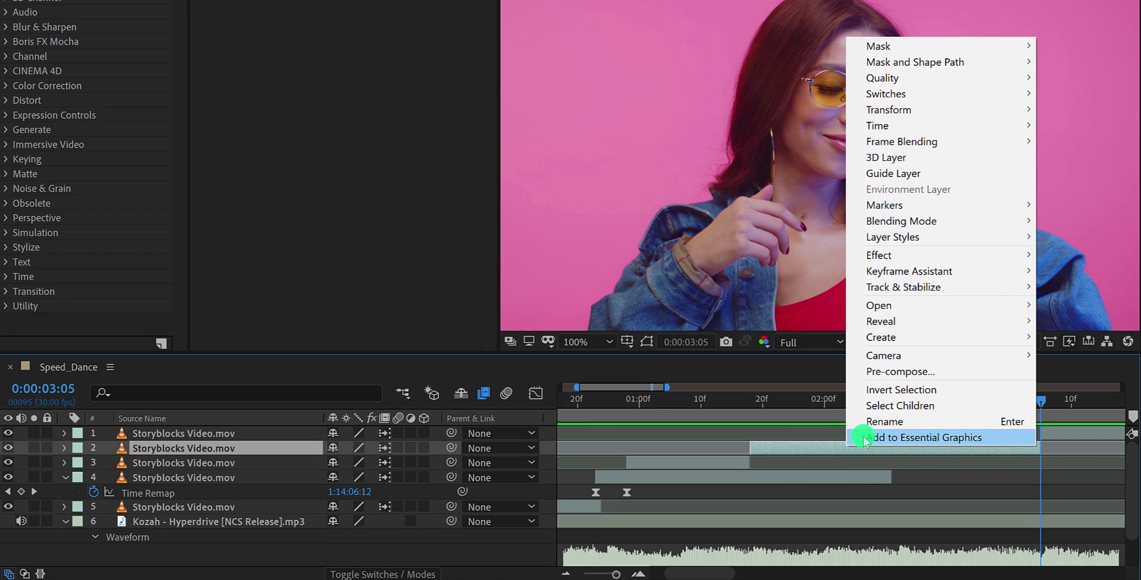
pyautogui.moveTo(963, 126)
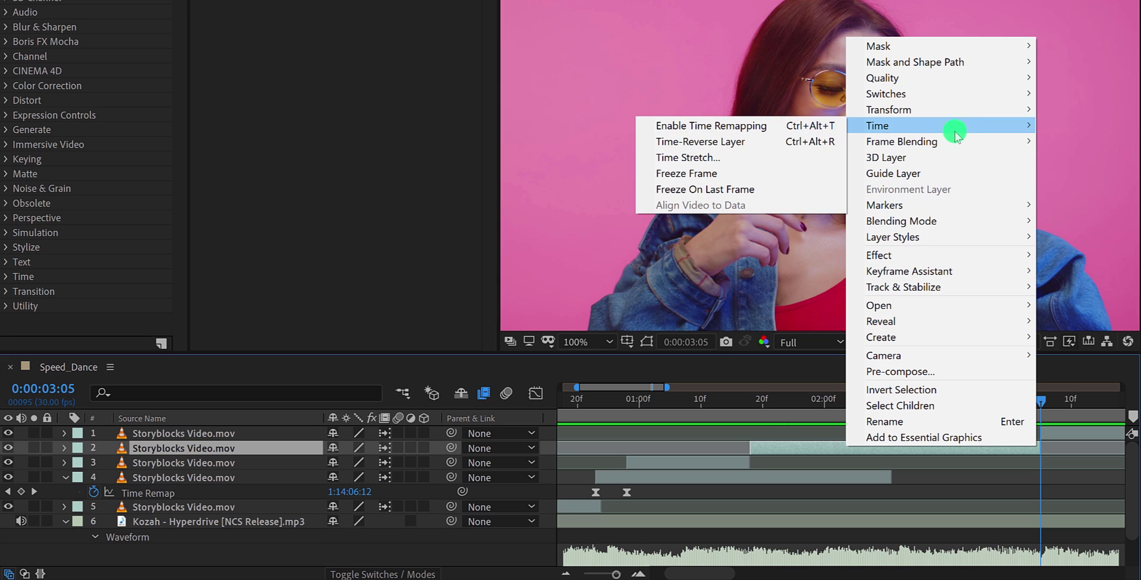
pyautogui.click(799, 126)
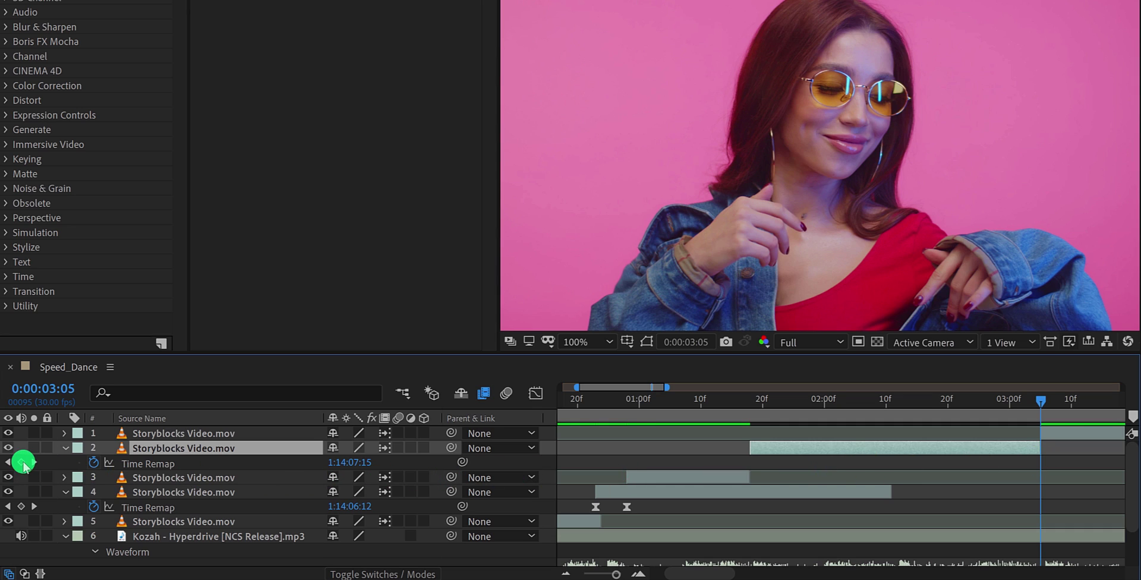
pyautogui.click(22, 462)
pyautogui.click(220, 461)
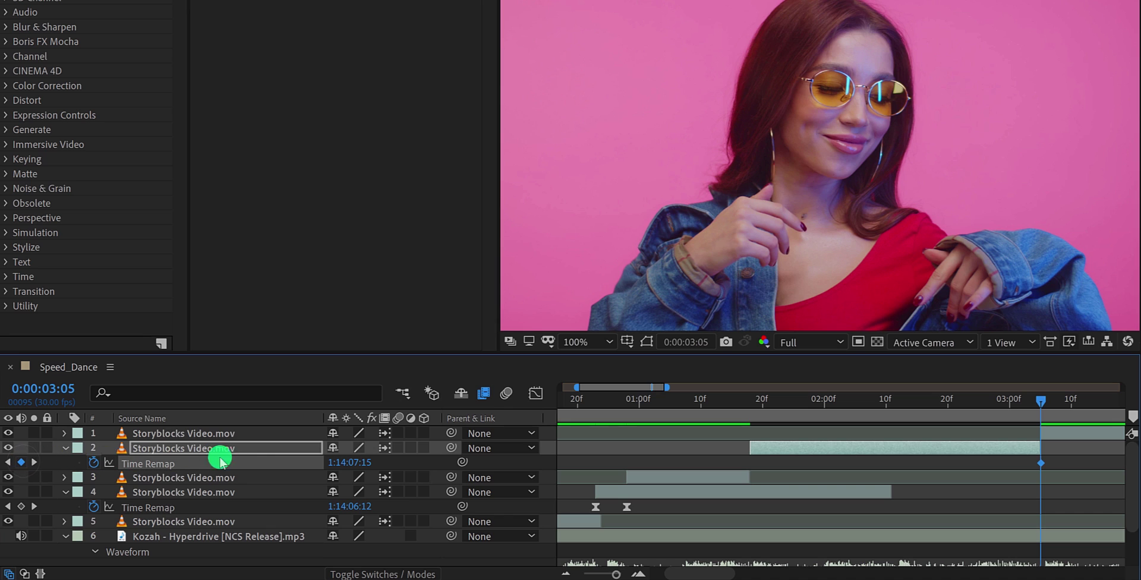
# Key Time Remap at 0:00:01:18 and pull the end keyframe in to about 0:00:01:22.
pyautogui.click(756, 402)
pyautogui.moveTo(756, 404); pyautogui.dragTo(749, 404)
pyautogui.click(757, 448)
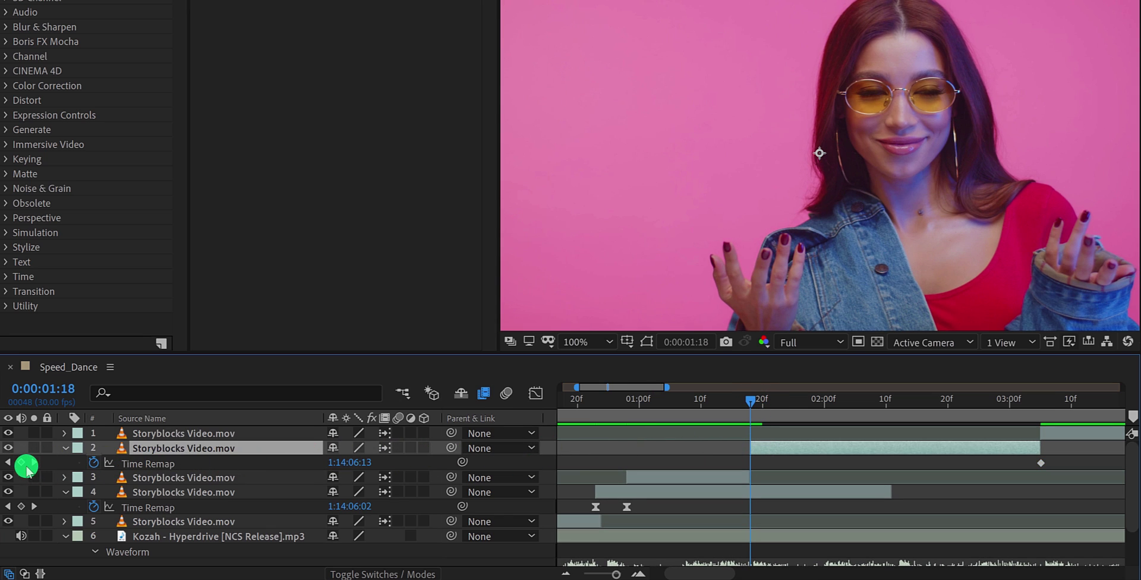
pyautogui.click(25, 467)
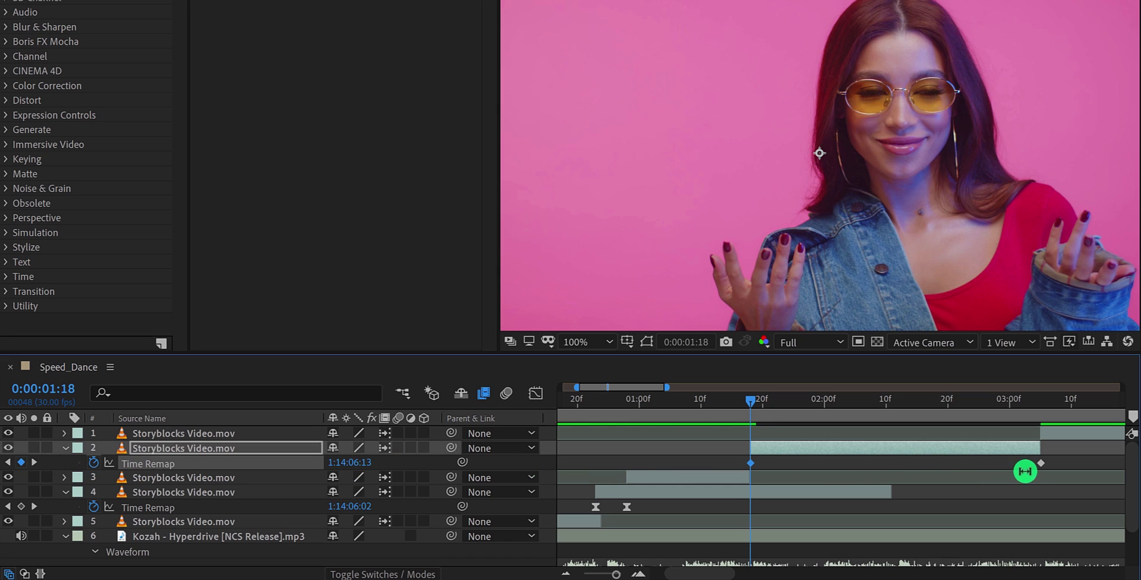
pyautogui.moveTo(1042, 467); pyautogui.dragTo(785, 469)
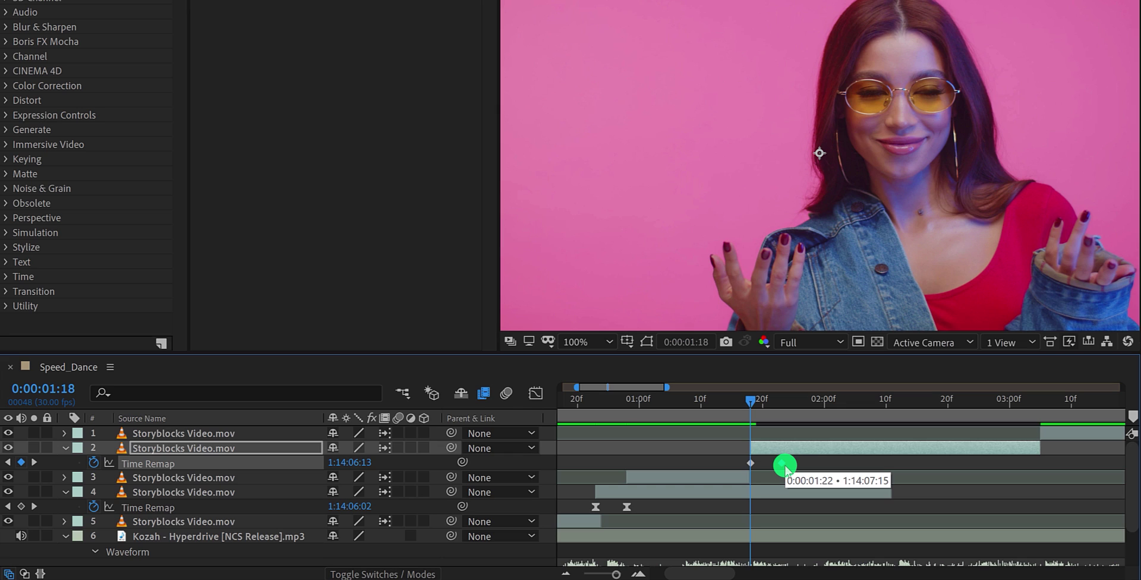
pyautogui.moveTo(785, 470); pyautogui.dragTo(785, 469)
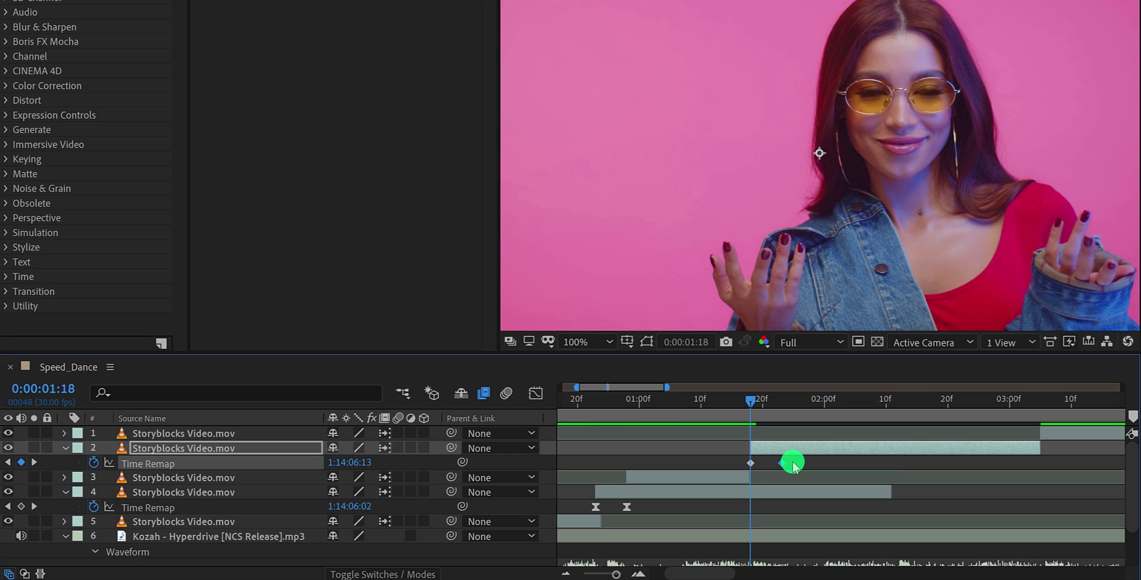
# Easy Ease layer 2's two Time Remap keyframes and drag the speed curve into a steep peak.
pyautogui.press('F9')
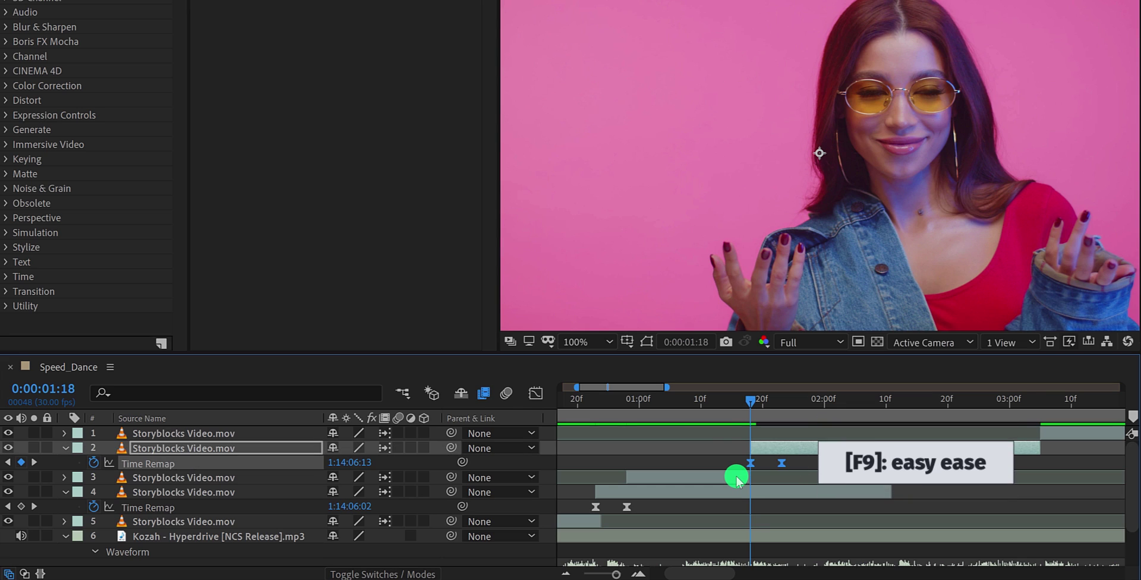
pyautogui.click(539, 392)
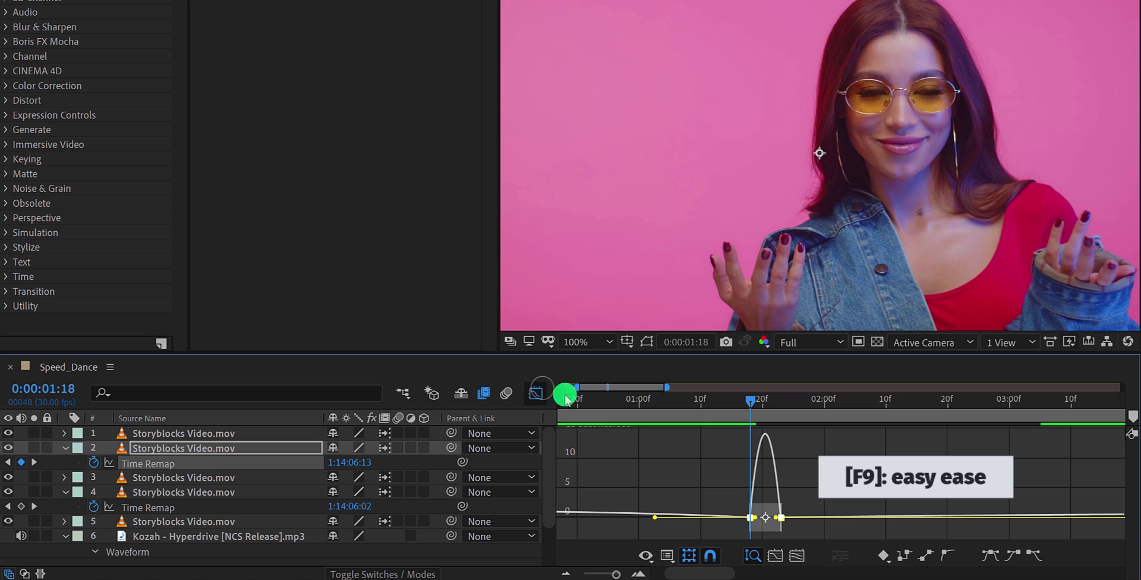
pyautogui.moveTo(758, 521)
pyautogui.mouseDown()
pyautogui.moveTo(778, 527)
pyautogui.moveTo(767, 528)
pyautogui.mouseUp()
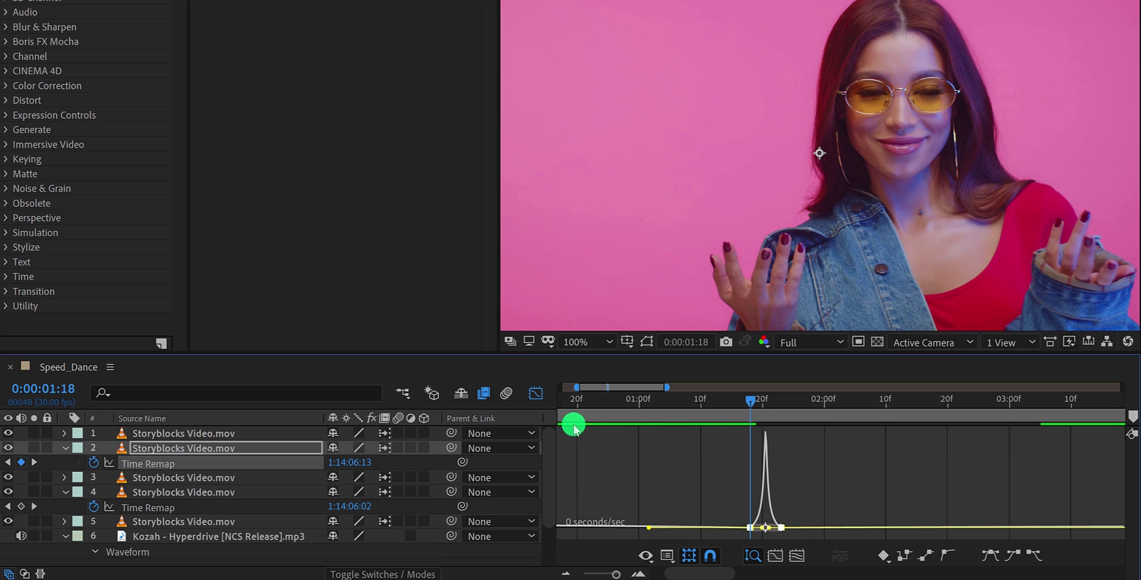
pyautogui.click(538, 398)
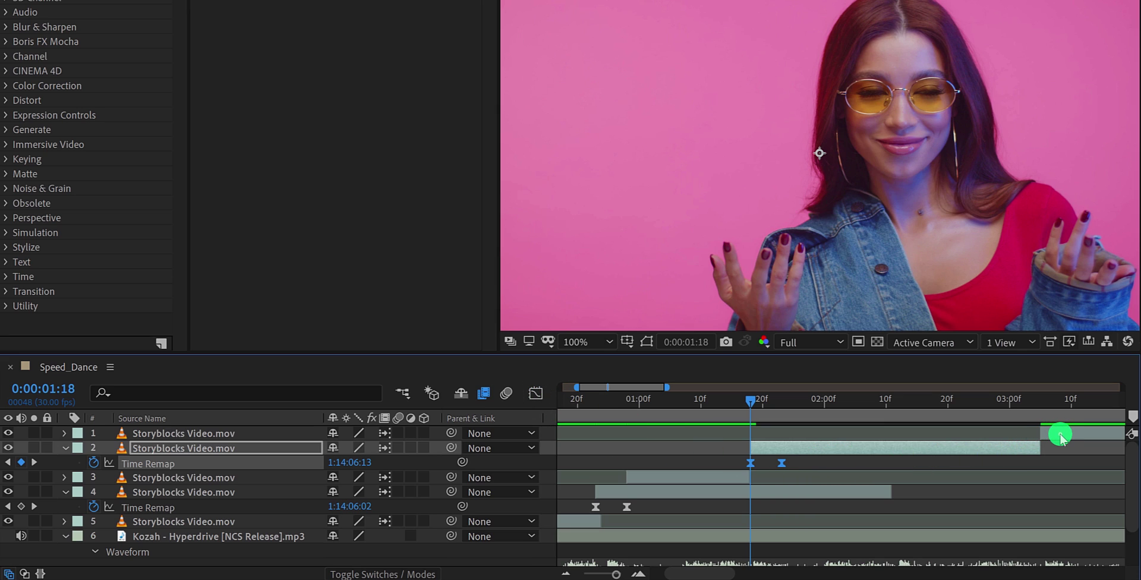
# Slide layer 1 to start at layer 2's second keyframe, then preview the speed ramp.
pyautogui.moveTo(1061, 436); pyautogui.dragTo(832, 440)
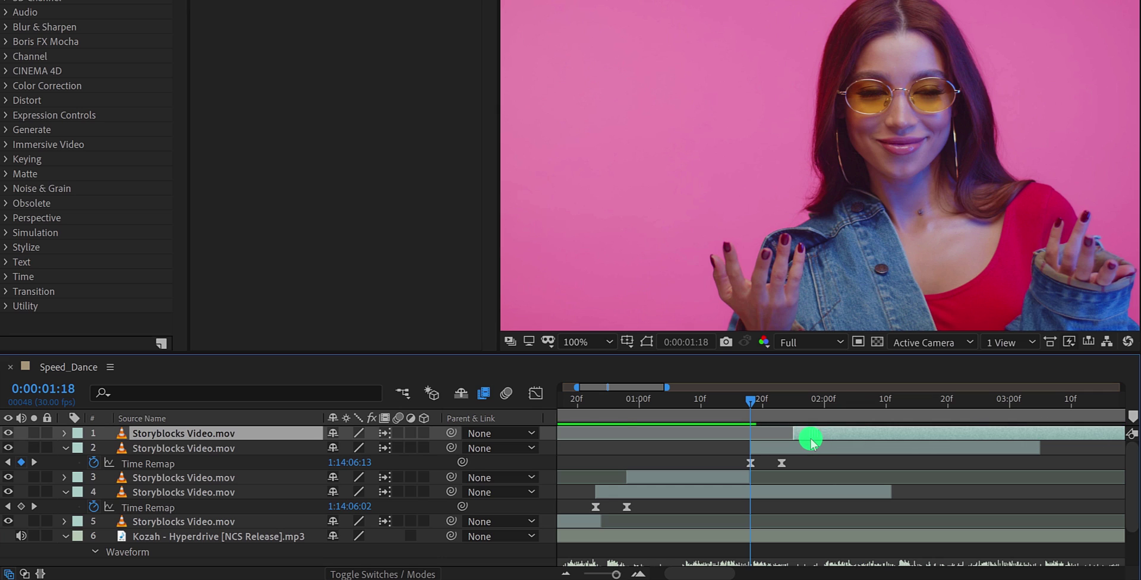
pyautogui.click(781, 449)
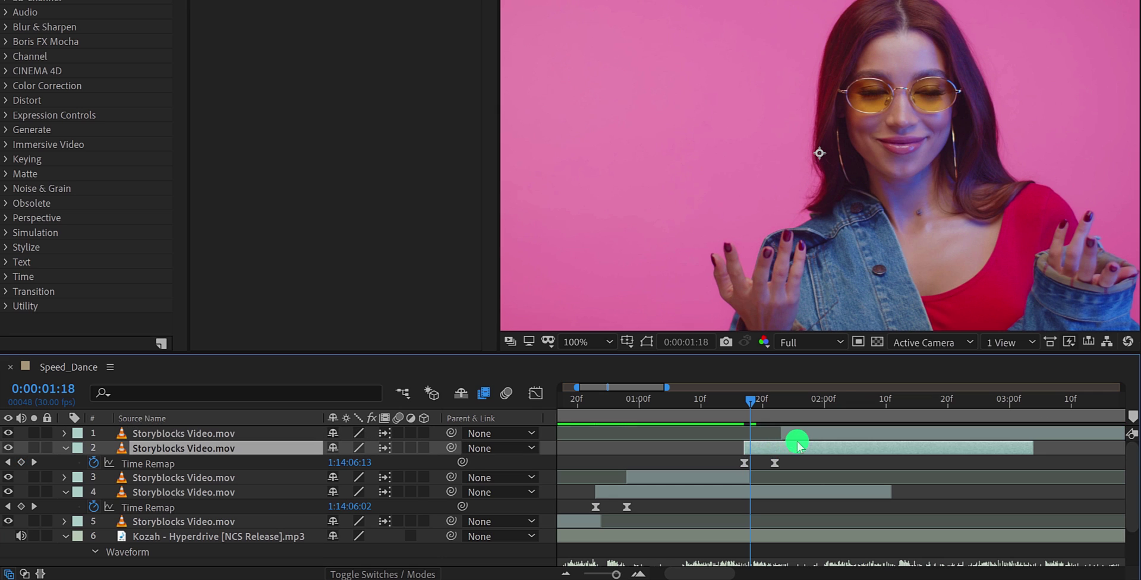
pyautogui.click(798, 436)
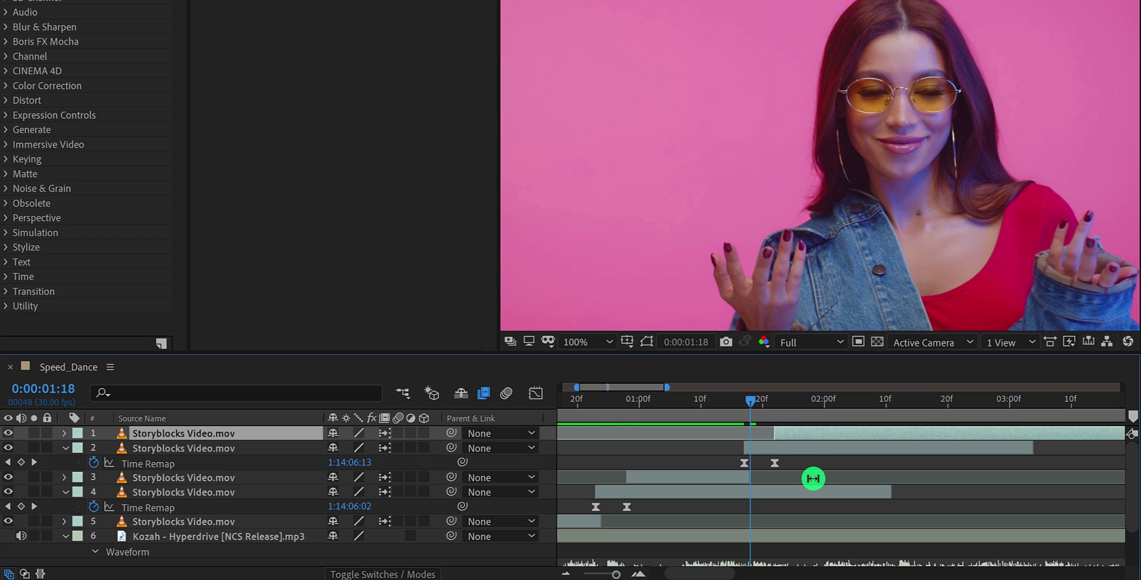
pyautogui.press('space')
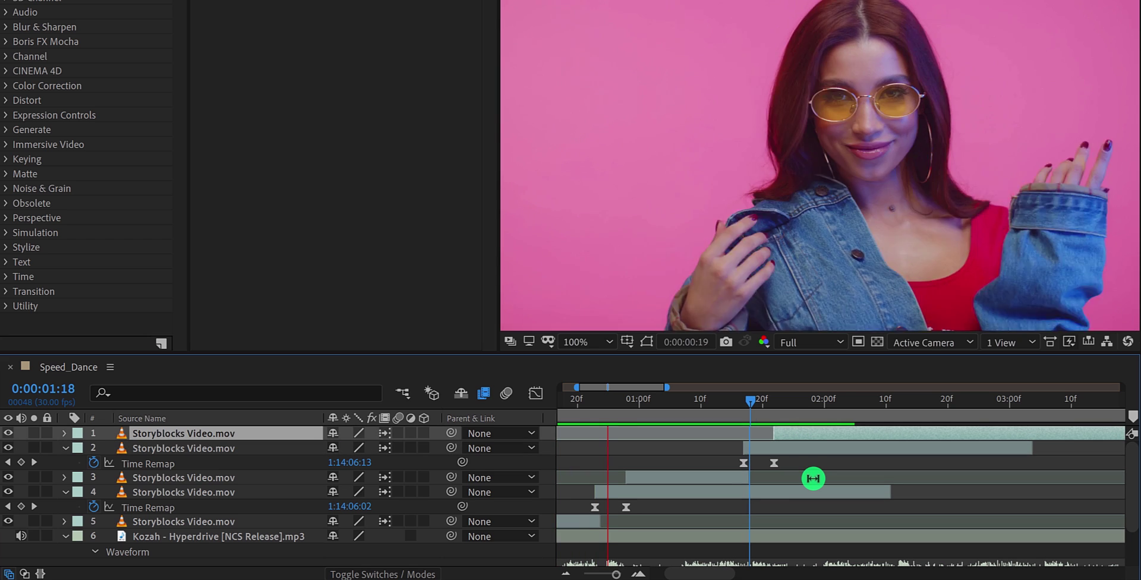
pyautogui.press('space')
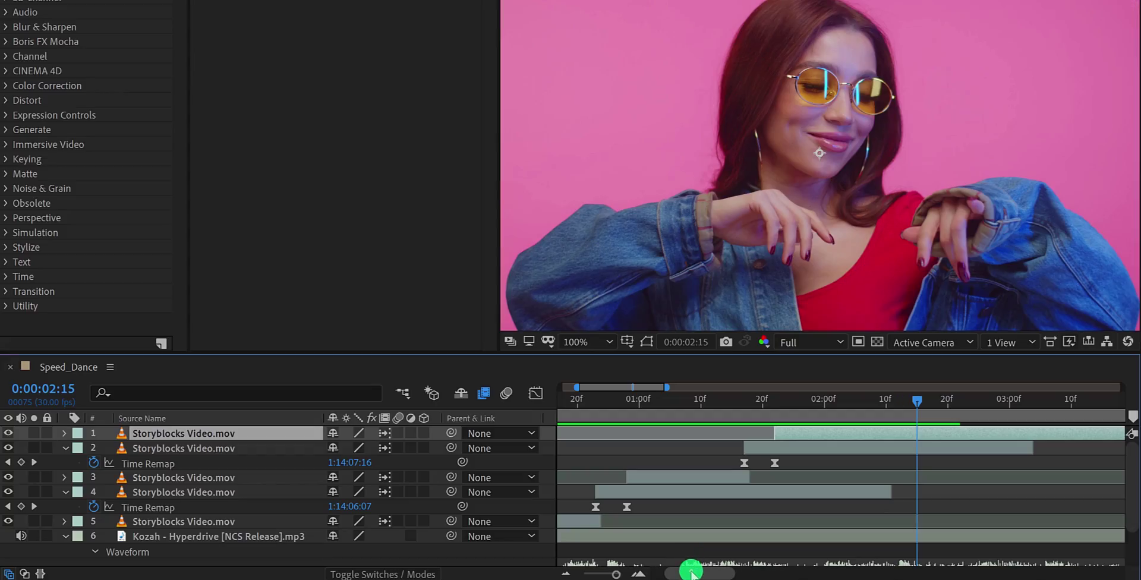
# Split the clip at the next beat, enable time remapping on the new layer and ease its keyframes.
pyautogui.moveTo(691, 572)
pyautogui.mouseDown()
pyautogui.moveTo(675, 572)
pyautogui.moveTo(691, 573)
pyautogui.mouseUp()
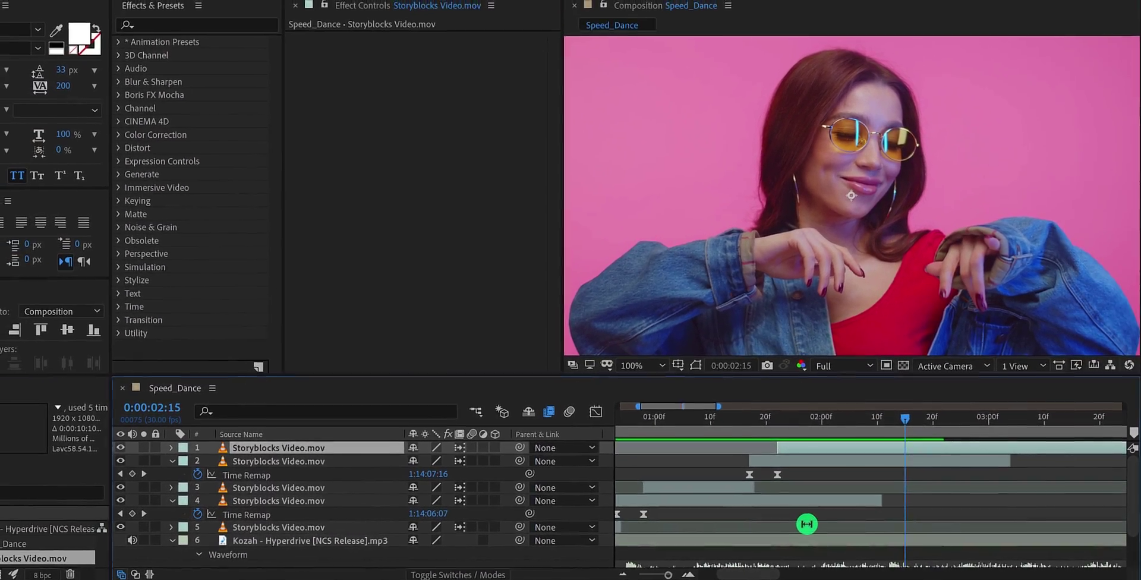
pyautogui.scroll(-2, 772, 523)
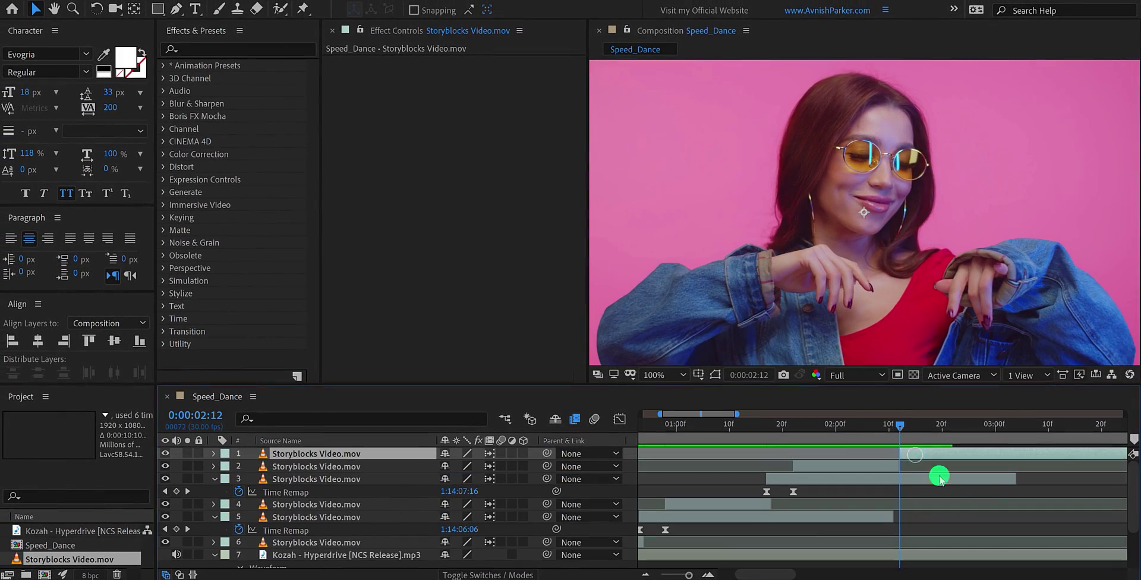
pyautogui.click(958, 435)
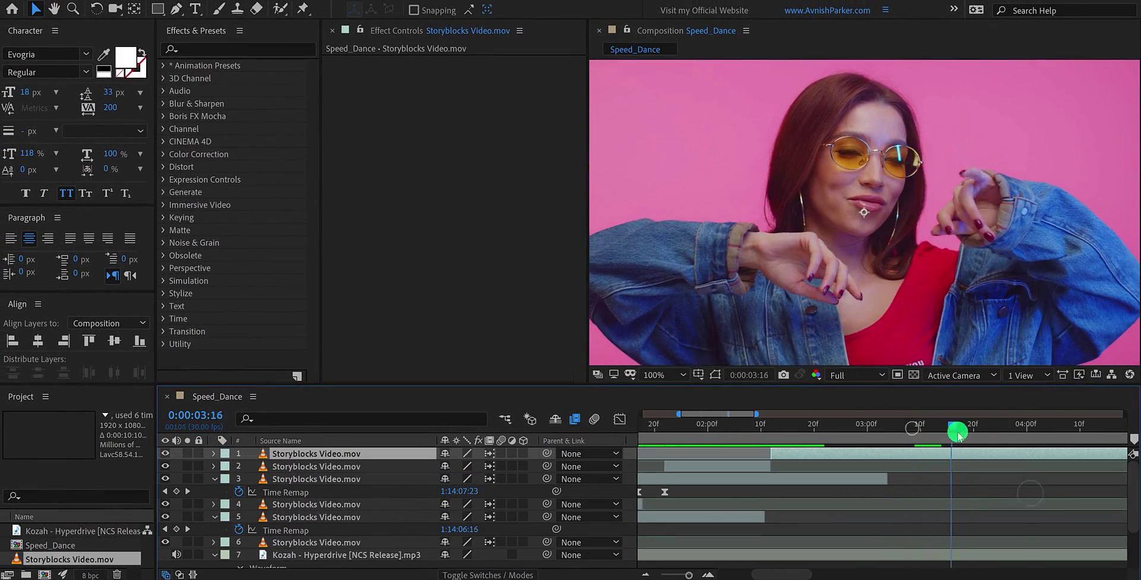
pyautogui.rightClick(912, 105)
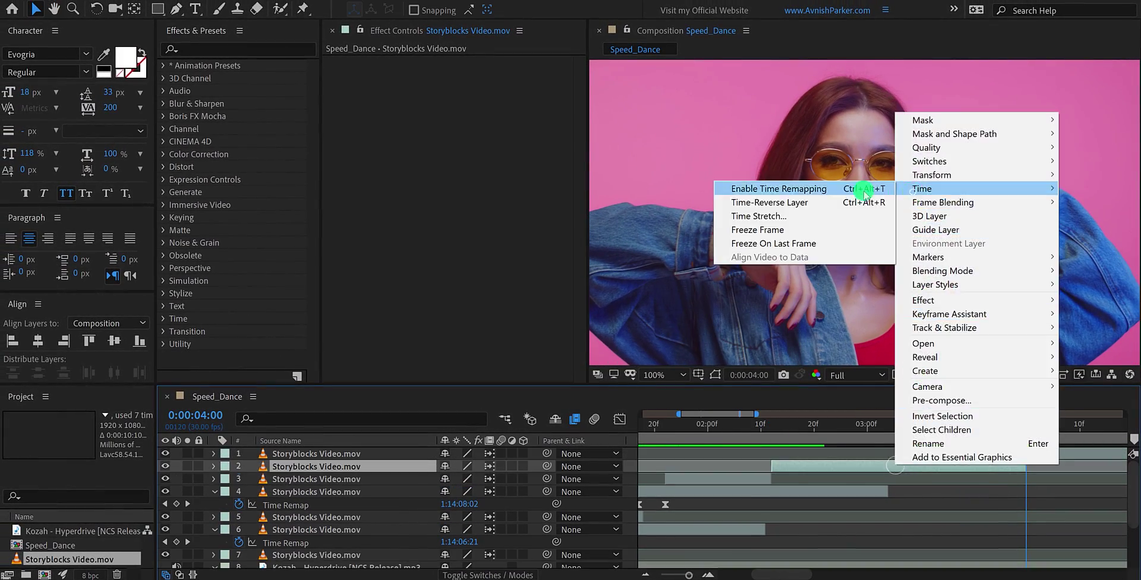
pyautogui.click(766, 185)
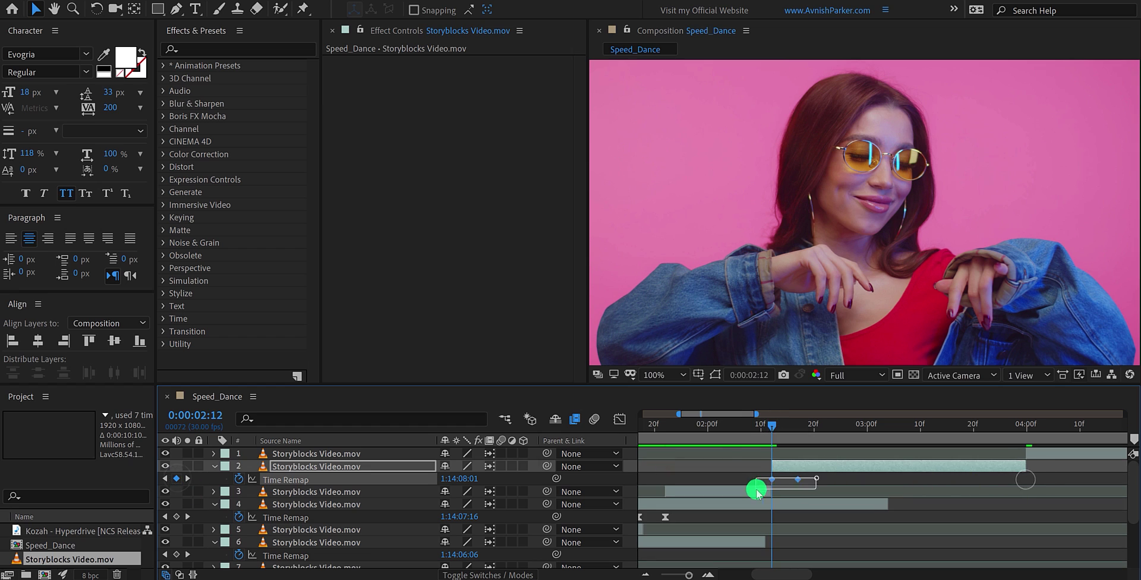
pyautogui.moveTo(757, 492); pyautogui.dragTo(757, 492)
pyautogui.hotkey('shift', 'F3')
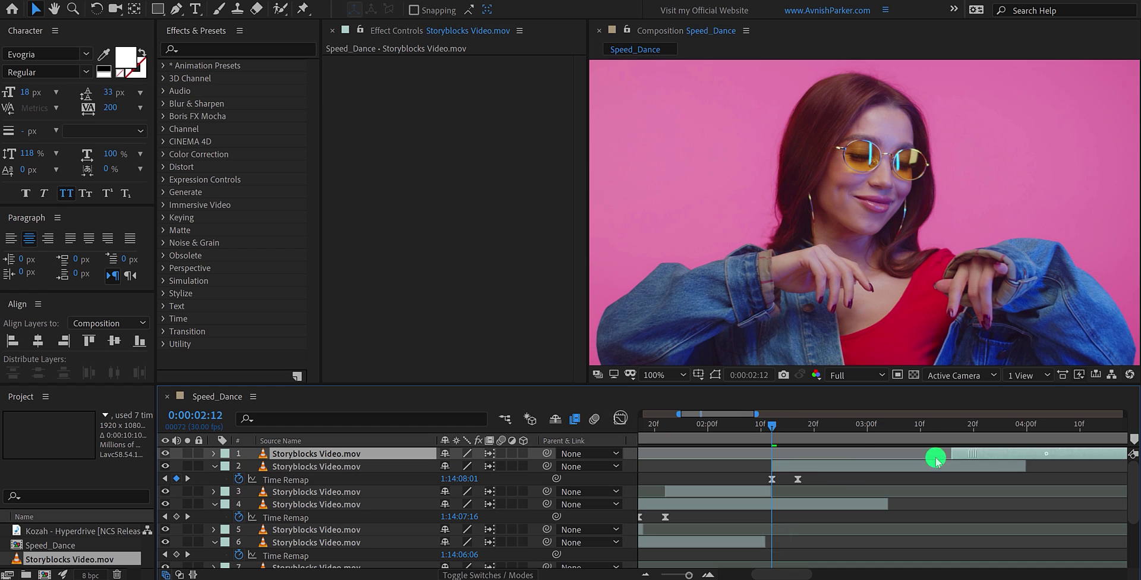
pyautogui.click(904, 432)
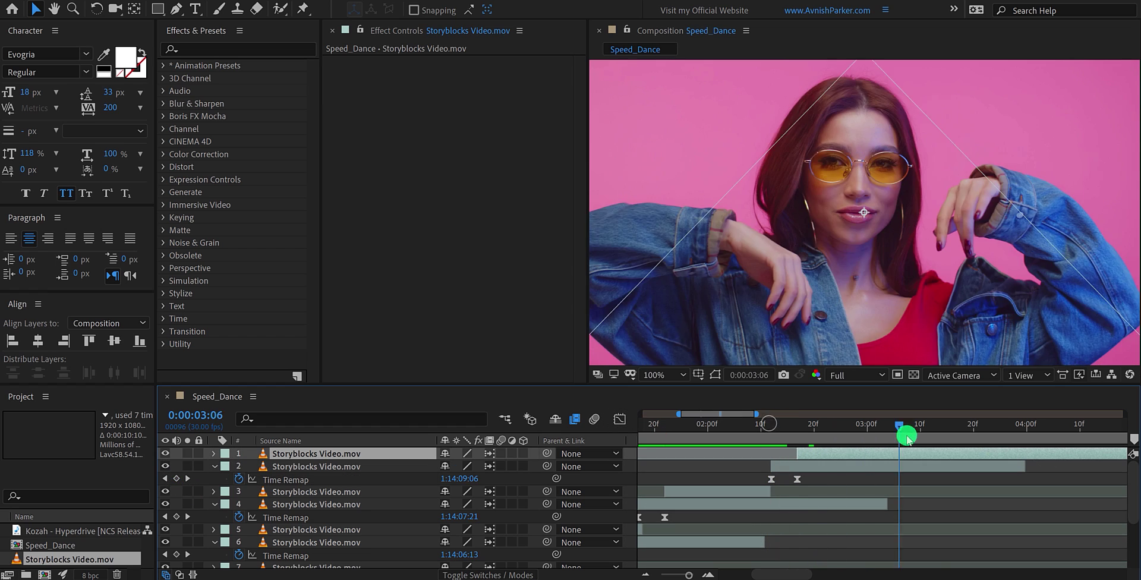
# Enable time remapping on the new layer 2, move its second keyframe earlier and ease both.
pyautogui.rightClick(917, 114)
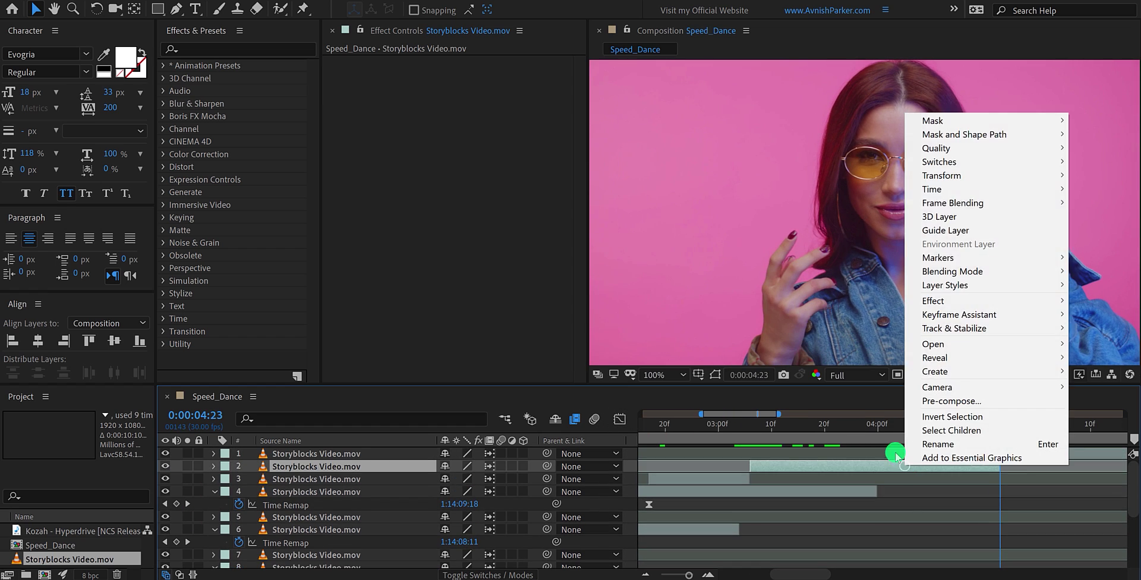
pyautogui.click(766, 186)
pyautogui.moveTo(1000, 479); pyautogui.dragTo(782, 479)
pyautogui.moveTo(835, 499); pyautogui.dragTo(860, 499)
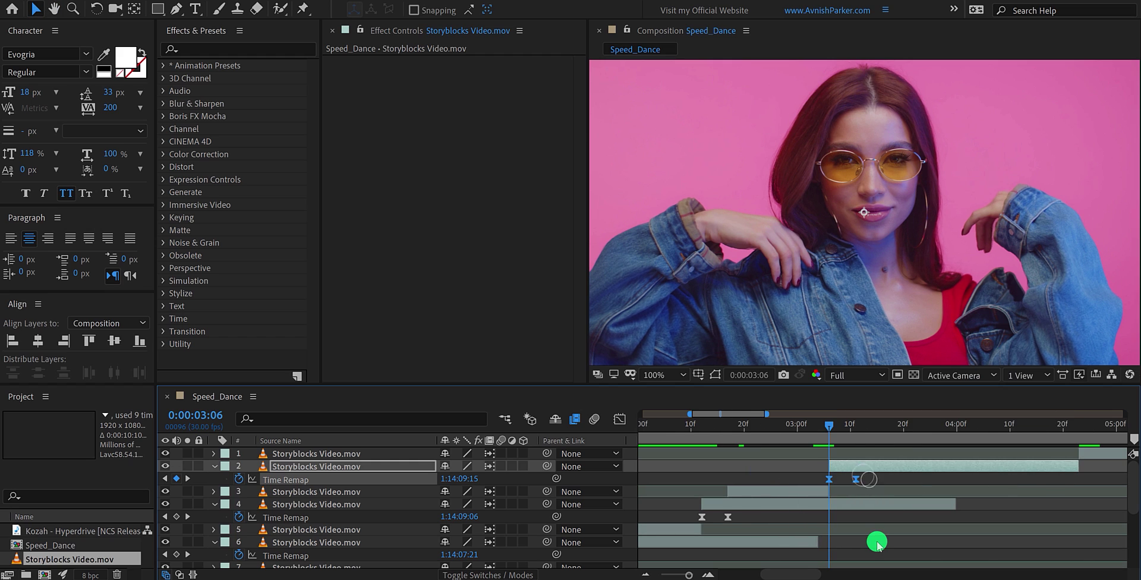
pyautogui.hotkey('shift', 'F3')
pyautogui.hotkey('shift', 'F3')
# Pull layer 2's end Time Remap keyframe to a few frames after 0:00:03:29 and check the speed curve.
pyautogui.click(950, 426)
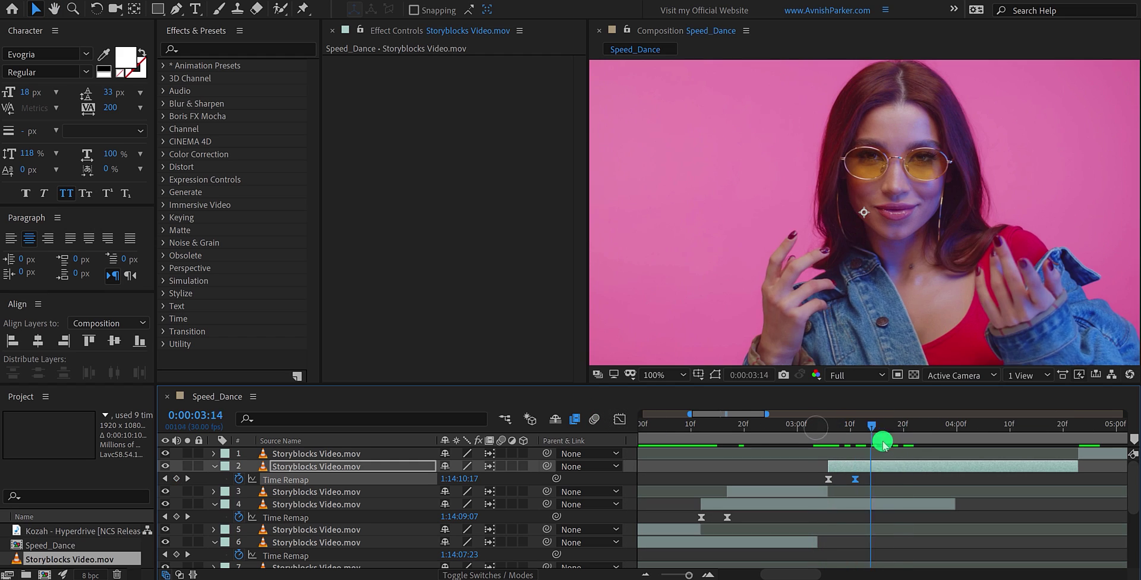
pyautogui.click(1090, 456)
pyautogui.moveTo(1000, 476); pyautogui.dragTo(917, 488)
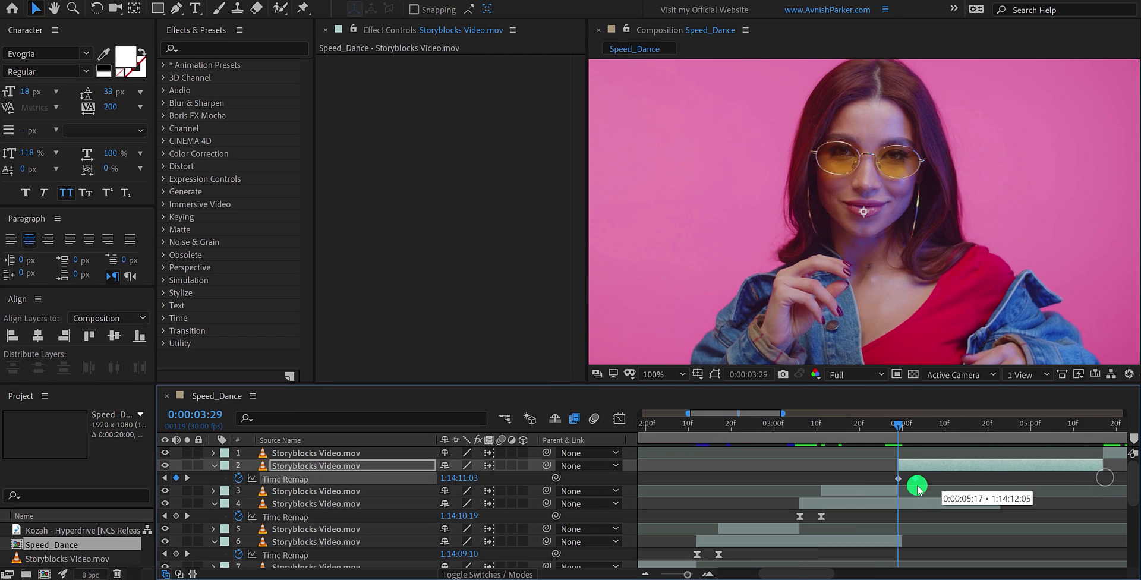
pyautogui.click(623, 425)
pyautogui.click(623, 424)
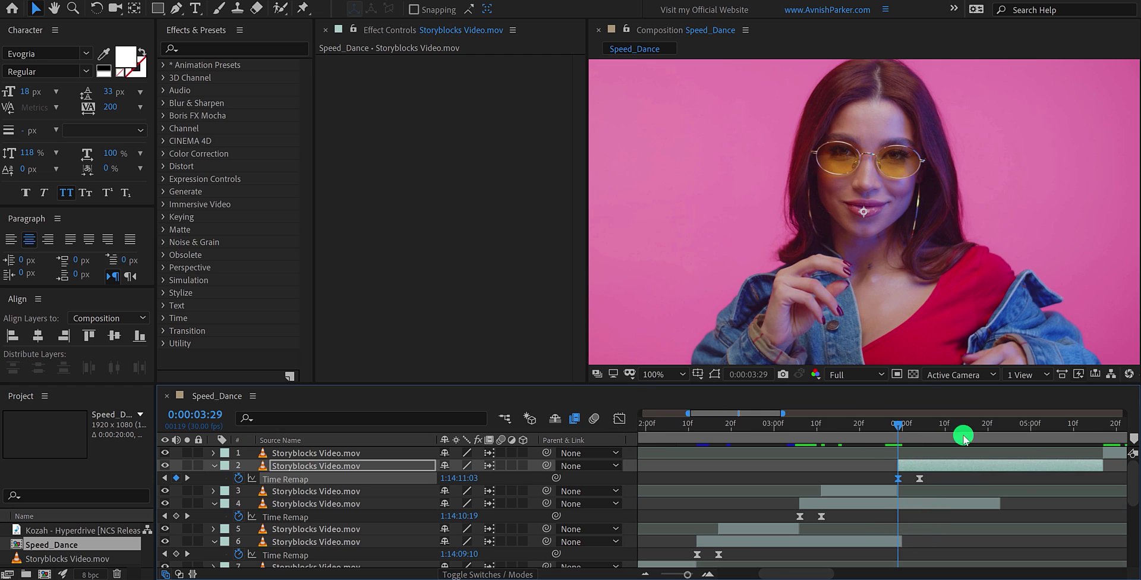
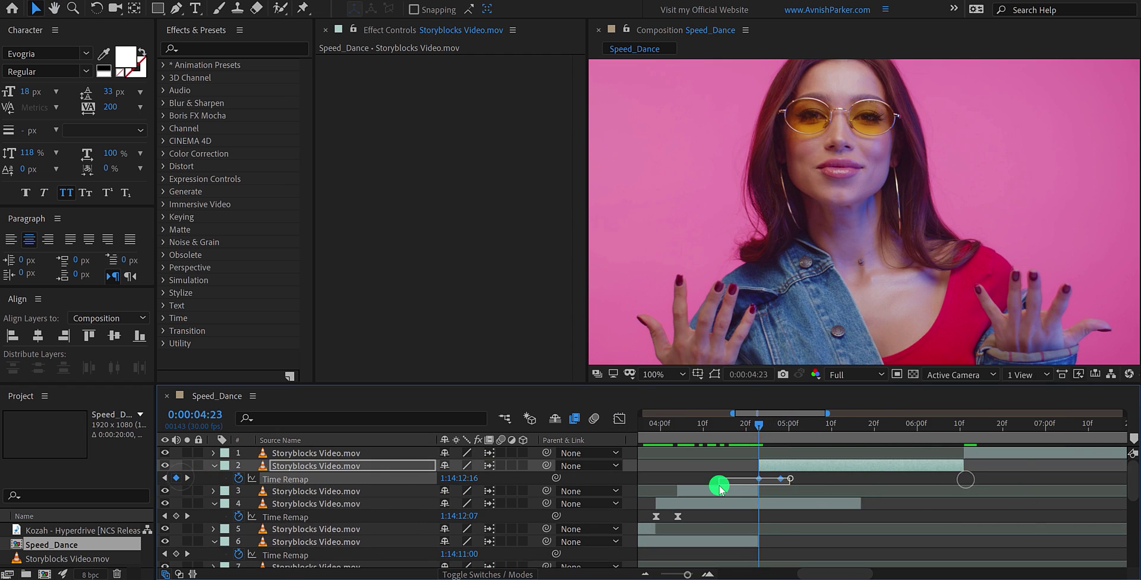
# Slide layer 1 to start at layer 2's second time-remap keyframe and preview.
pyautogui.hotkey('shift', 'F3')
pyautogui.hotkey('shift', 'F3')
pyautogui.press('-')
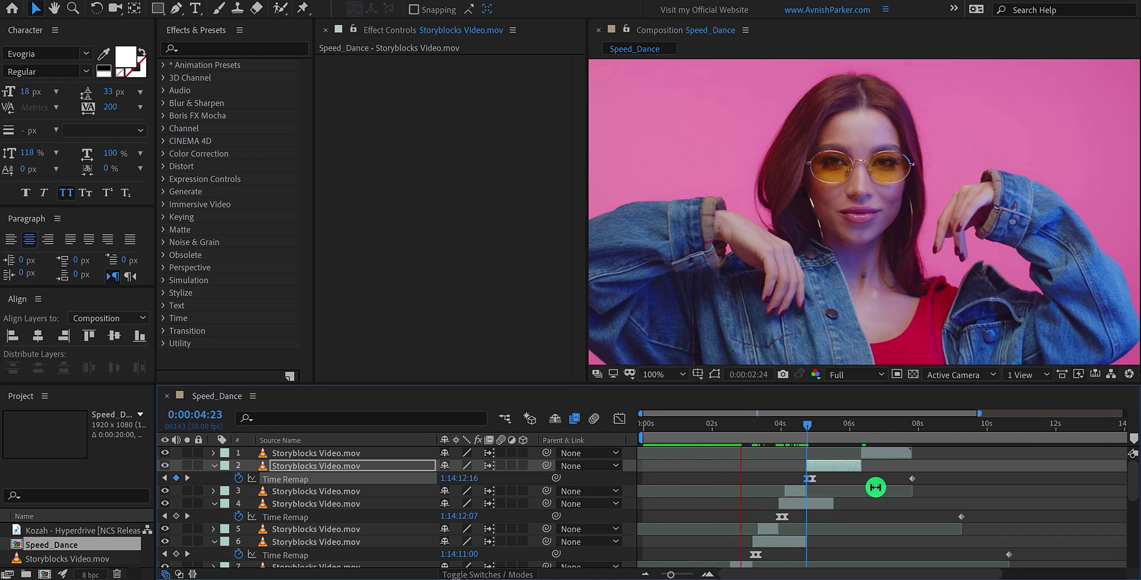
pyautogui.moveTo(868, 456); pyautogui.dragTo(816, 466)
pyautogui.press('=')
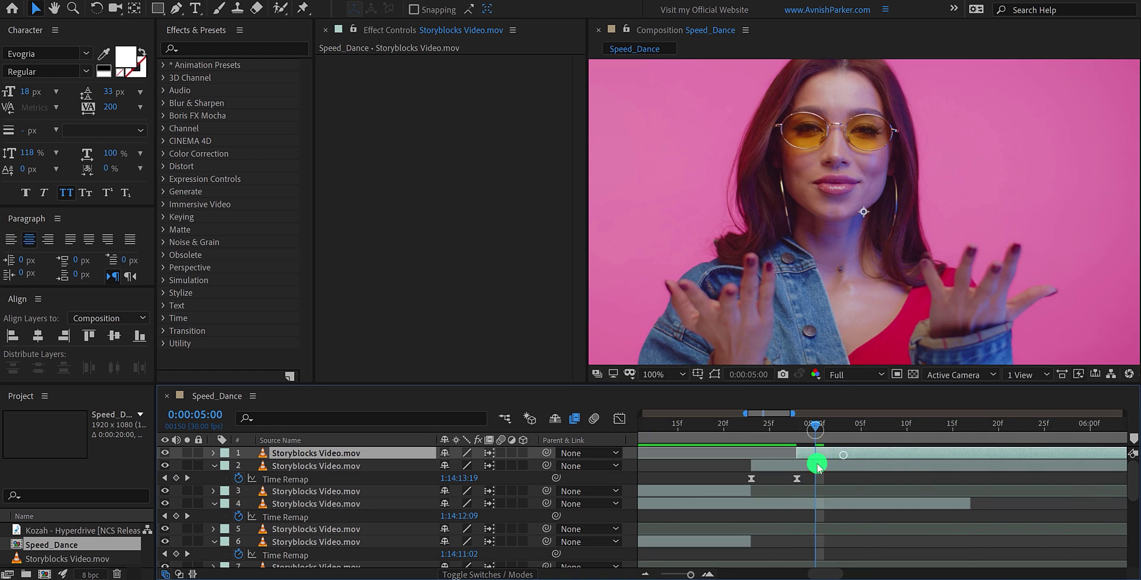
pyautogui.press('-')
pyautogui.press('space')
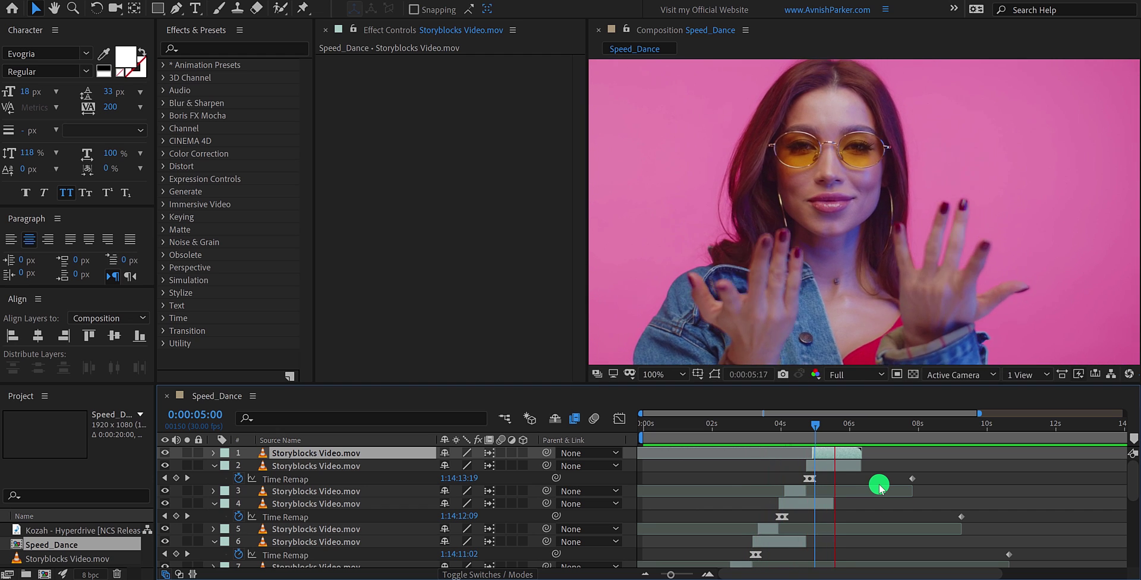
# End the work area at 5:29, then replay the preview from the start.
pyautogui.click(852, 436)
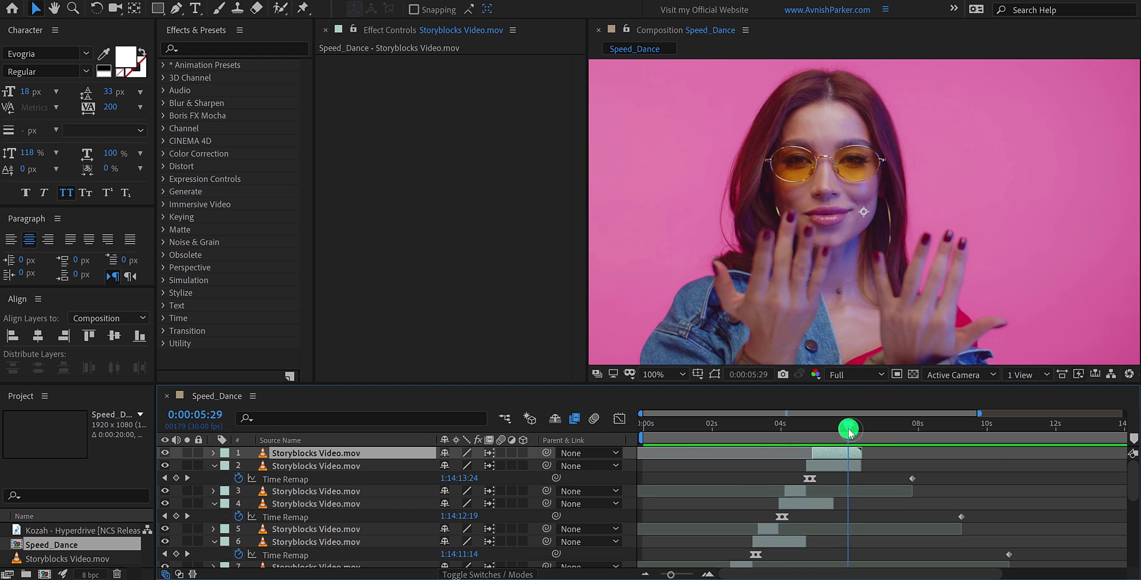
pyautogui.moveTo(852, 431); pyautogui.dragTo(848, 431)
pyautogui.press('n')
pyautogui.moveTo(746, 432); pyautogui.dragTo(623, 437)
pyautogui.press('space')
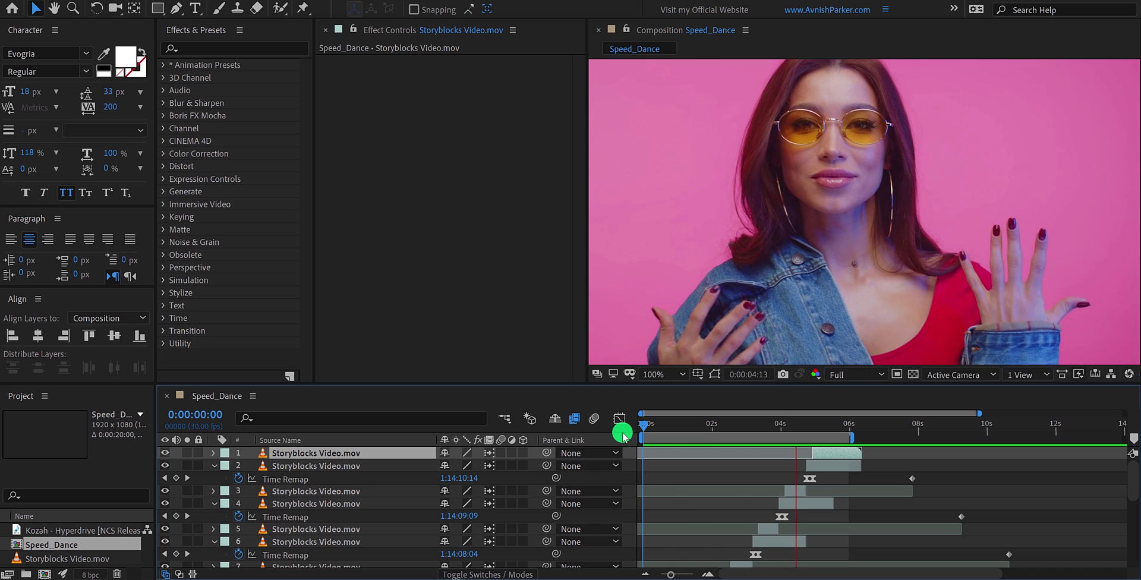
pyautogui.click(622, 436)
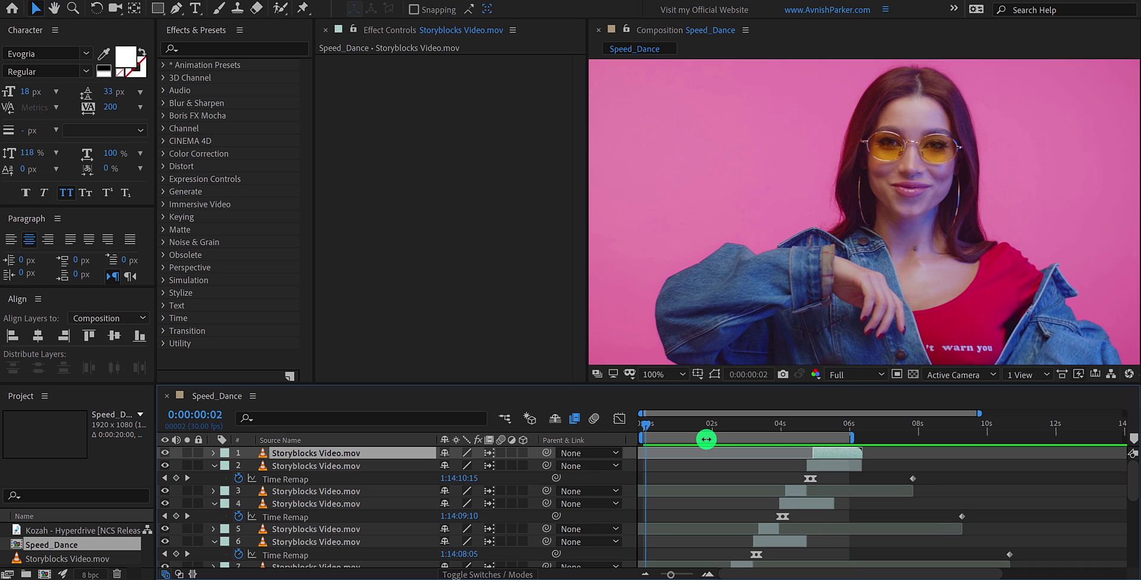
pyautogui.scroll(-3, 703, 457)
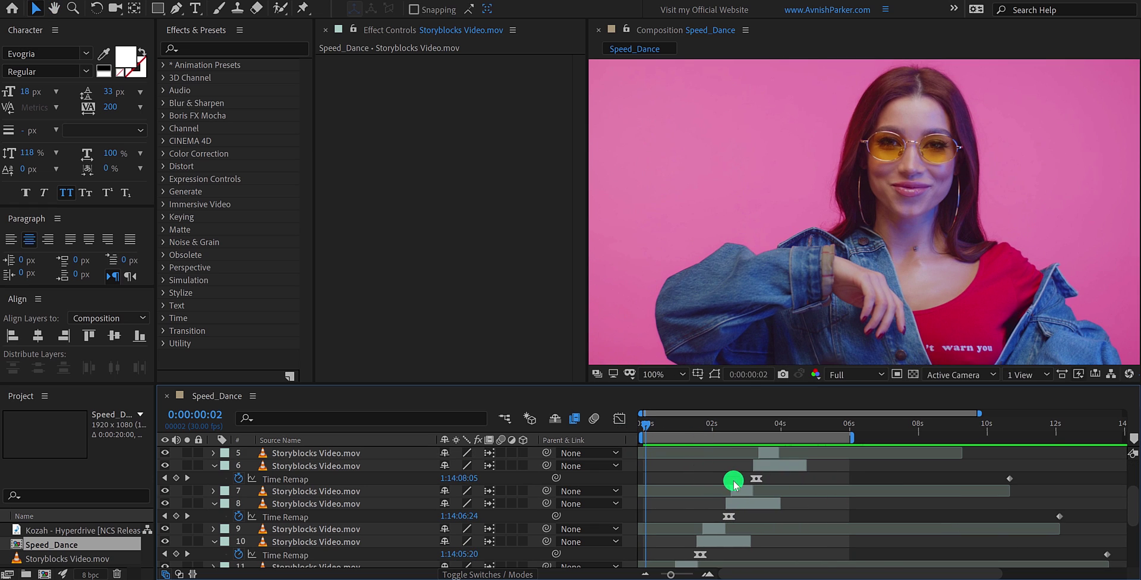
pyautogui.scroll(5, 748, 484)
pyautogui.scroll(-3, 838, 518)
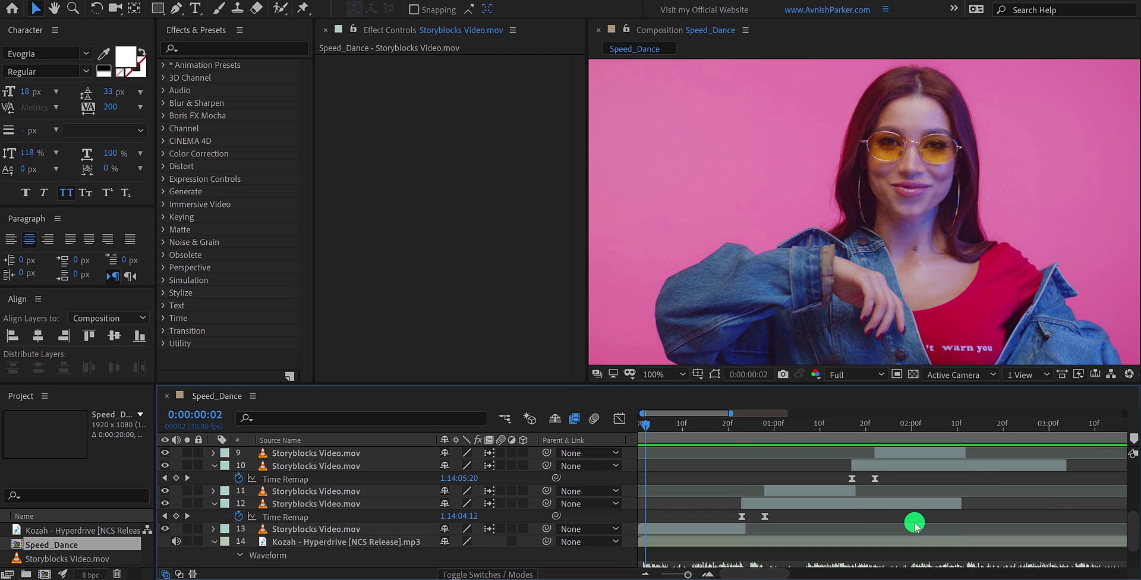
pyautogui.press('space')
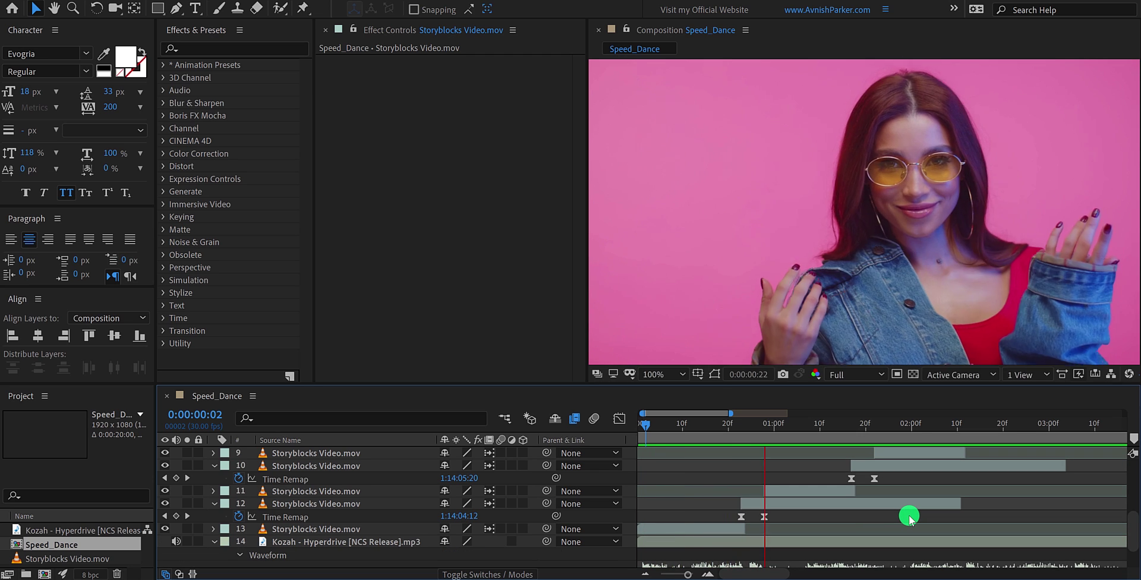
pyautogui.press('space')
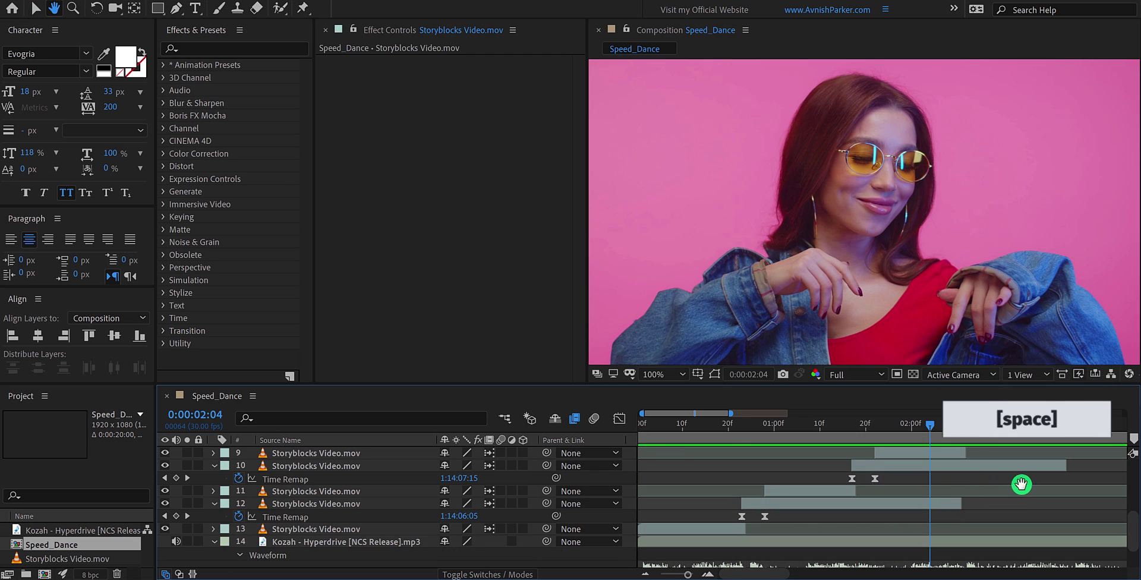
pyautogui.moveTo(1018, 484); pyautogui.dragTo(900, 520)
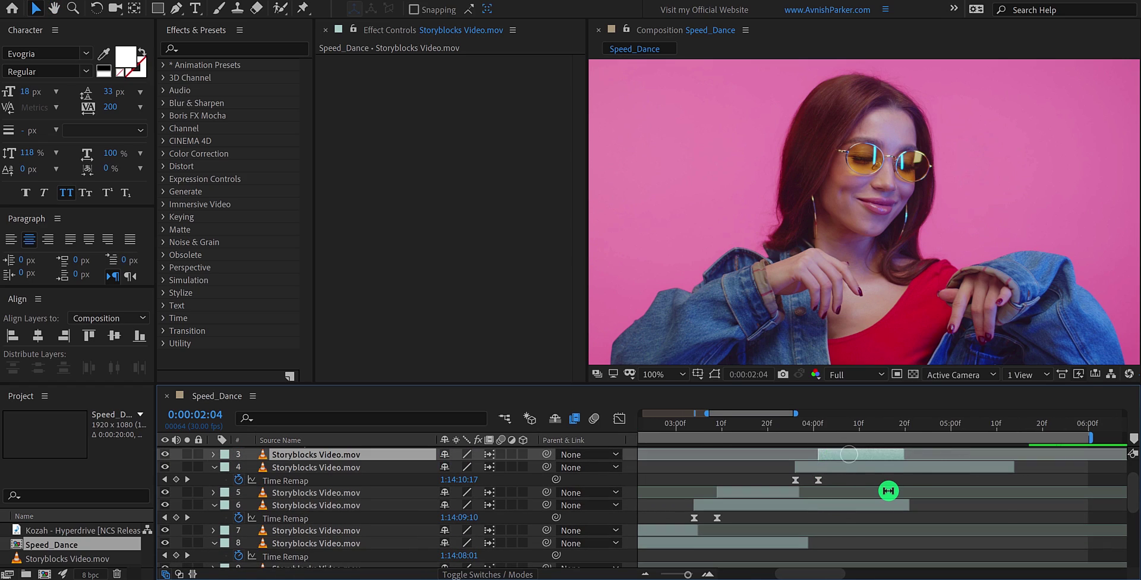
pyautogui.hscroll(3, 840, 467)
pyautogui.scroll(2, 865, 458)
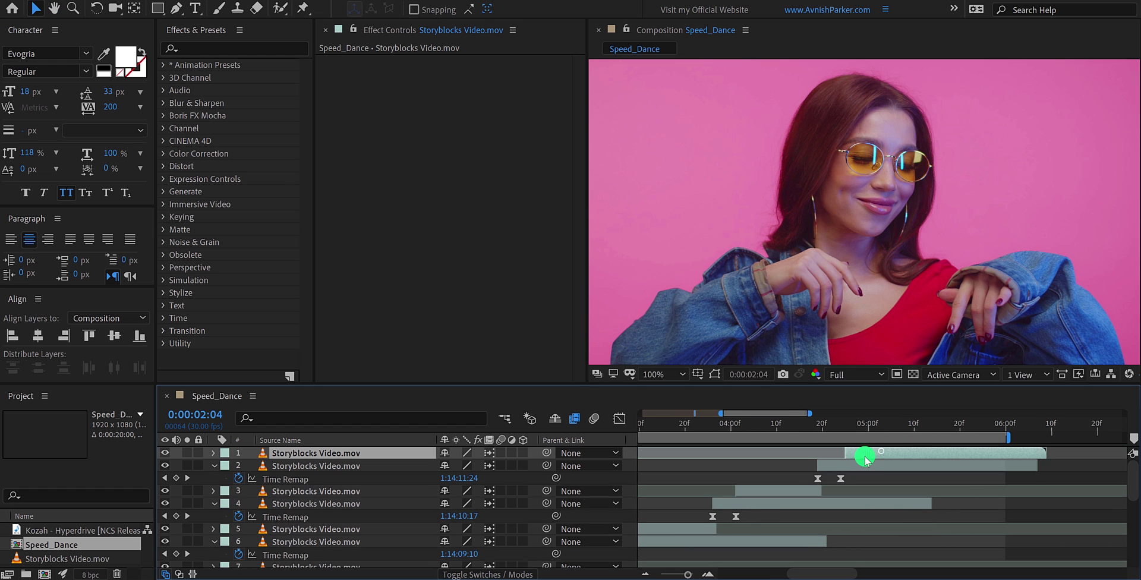
pyautogui.press('KP_0')
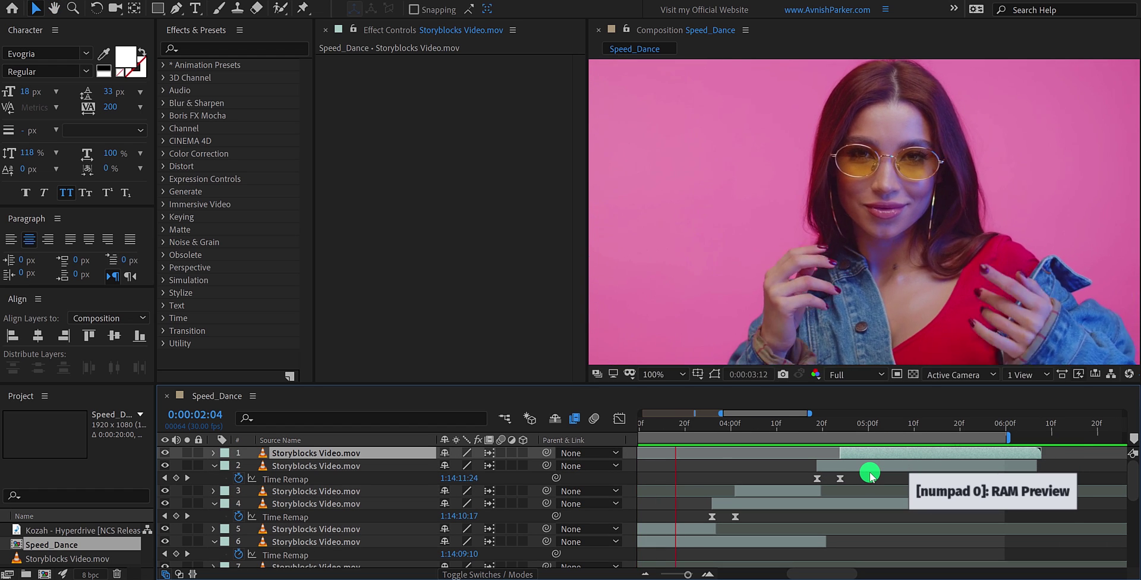
pyautogui.press('h')
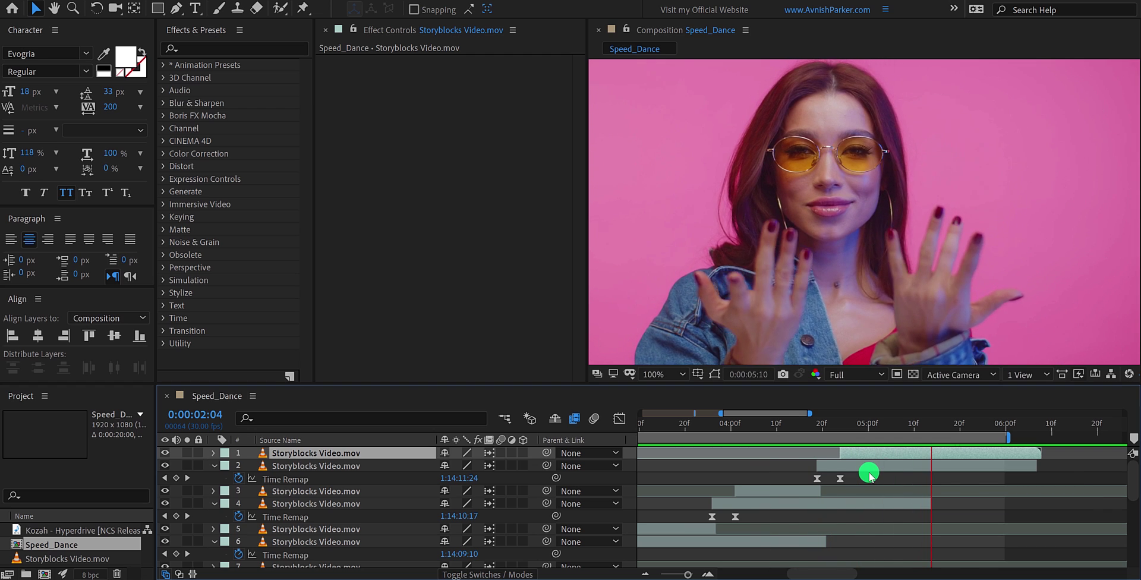
pyautogui.press('space')
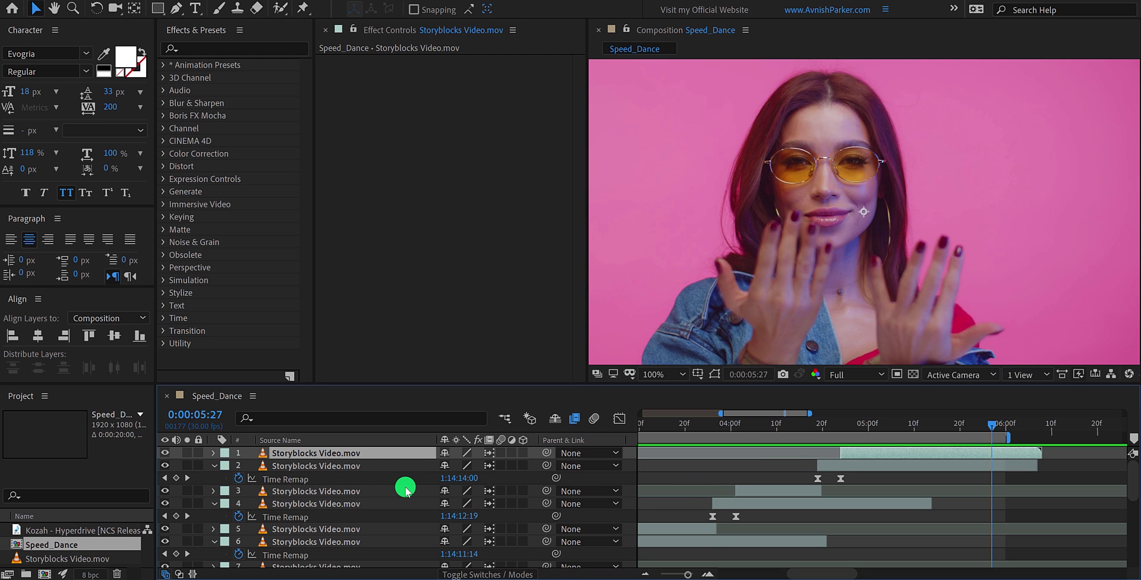
# Collapse all layers and add a null object layer named 'Scale'.
pyautogui.hotkey('ctrl', 'a')
pyautogui.press('u')
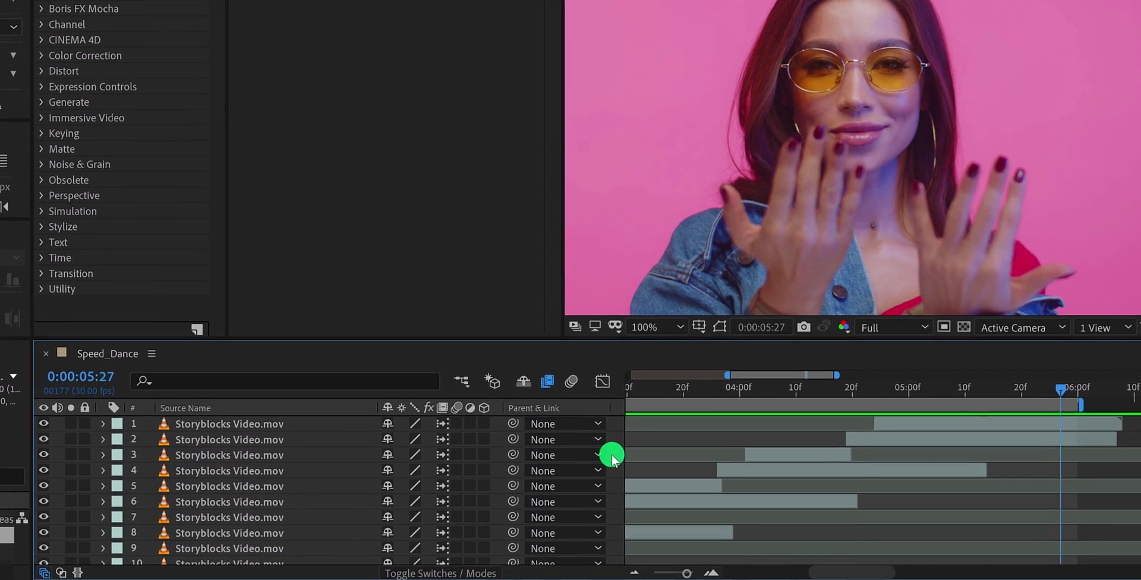
pyautogui.rightClick(624, 476)
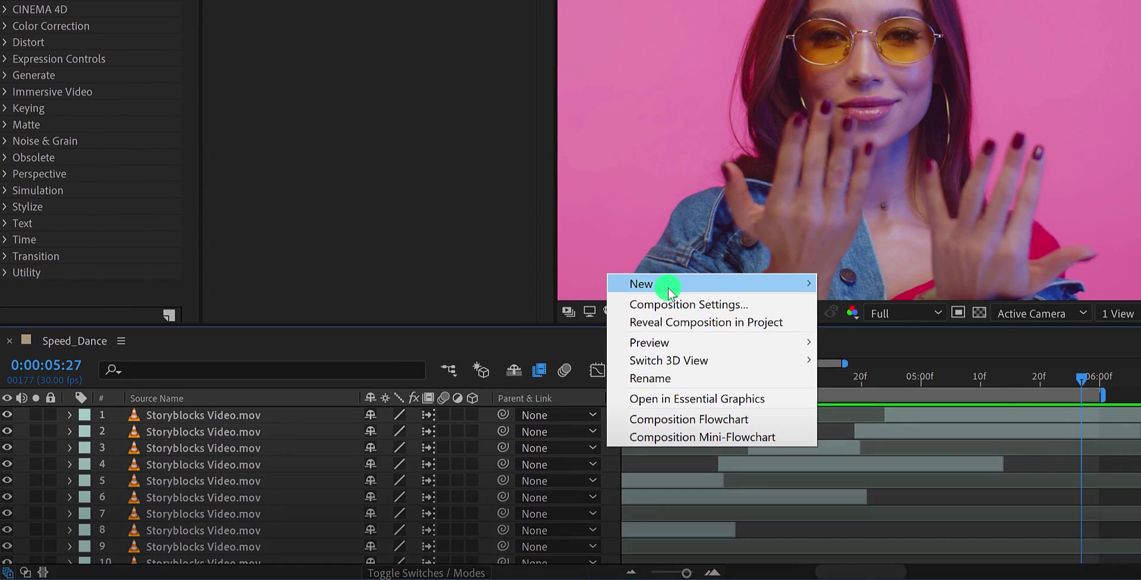
pyautogui.moveTo(772, 285)
pyautogui.click(904, 376)
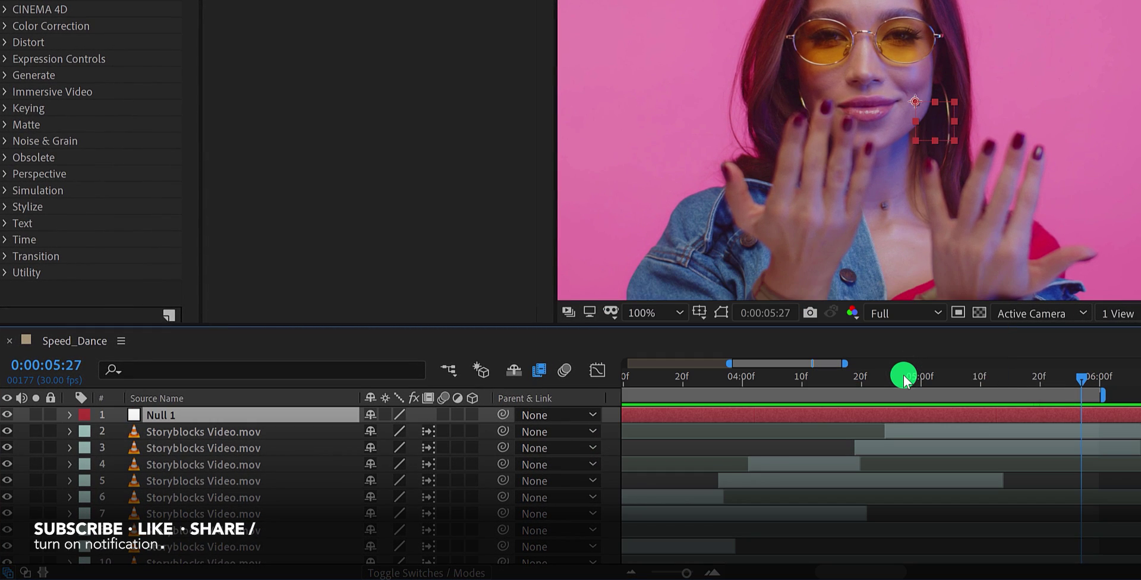
pyautogui.press('Return')
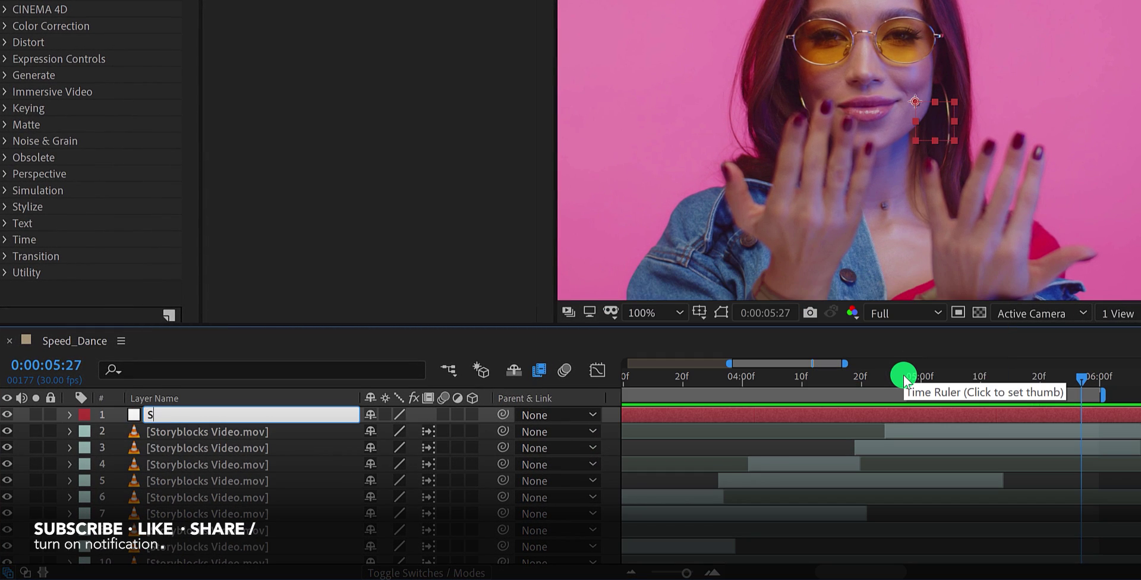
pyautogui.write('Scale')
pyautogui.press('Return')
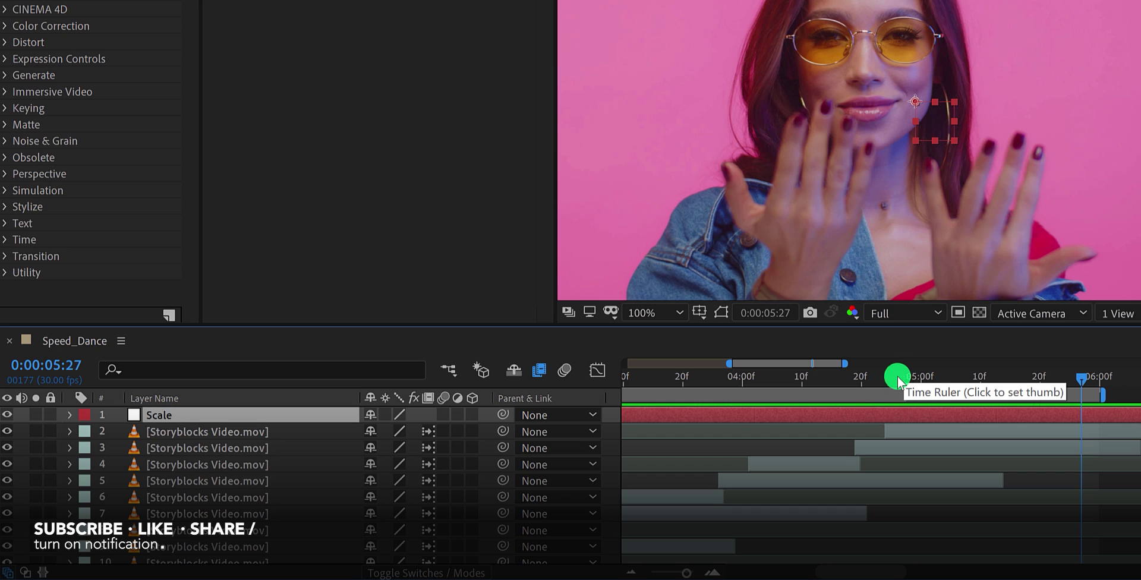
# Select the video layers below Scale, layers 2 through 14.
pyautogui.click(245, 432)
pyautogui.scroll(-3, 247, 429)
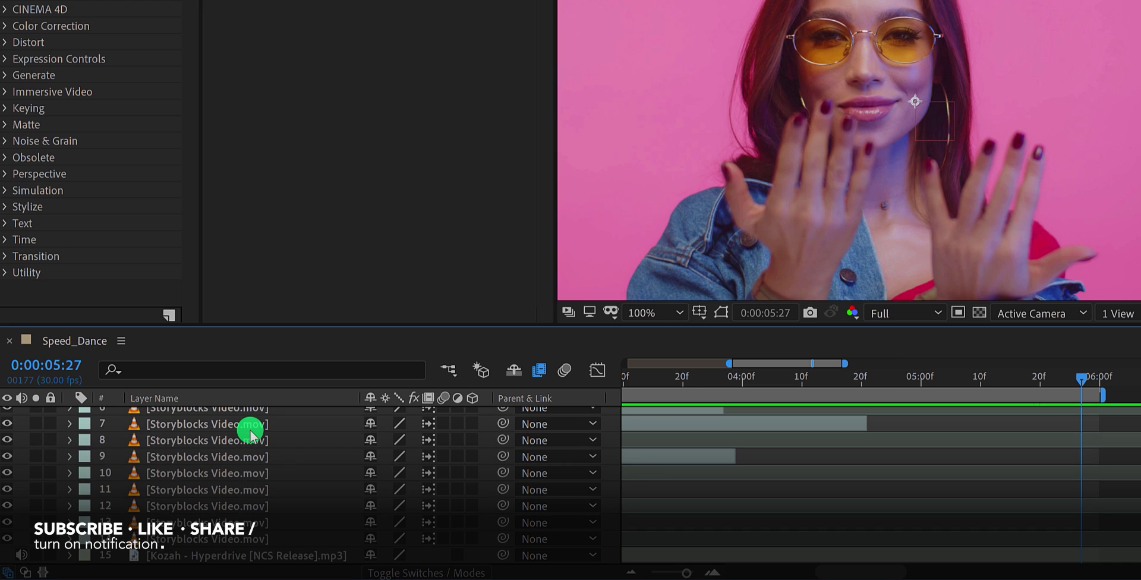
pyautogui.keyDown('shift'); pyautogui.click(235, 537); pyautogui.keyUp('shift')
pyautogui.keyDown('shift'); pyautogui.click(235, 541); pyautogui.keyUp('shift')
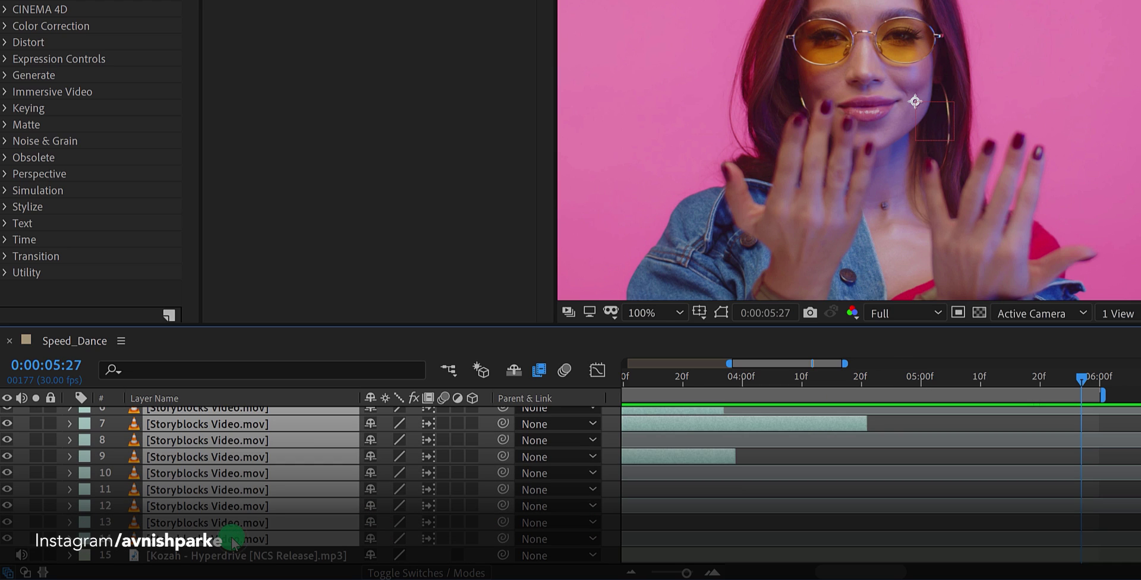
pyautogui.scroll(3, 268, 525)
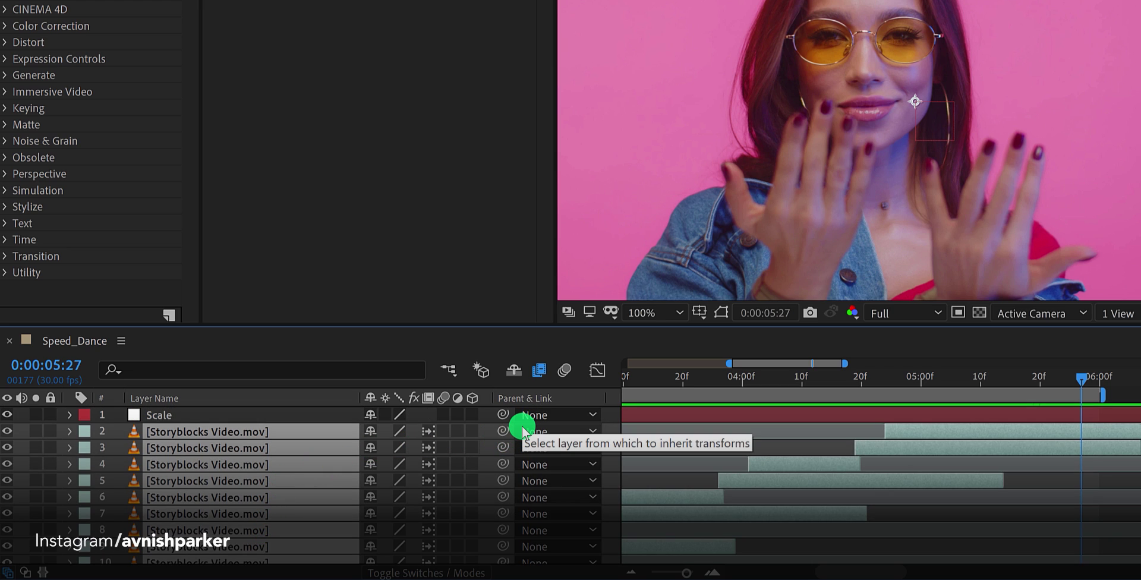
# Toggle the layer columns with F4 and bring up the Parent column's options.
pyautogui.press('F4')
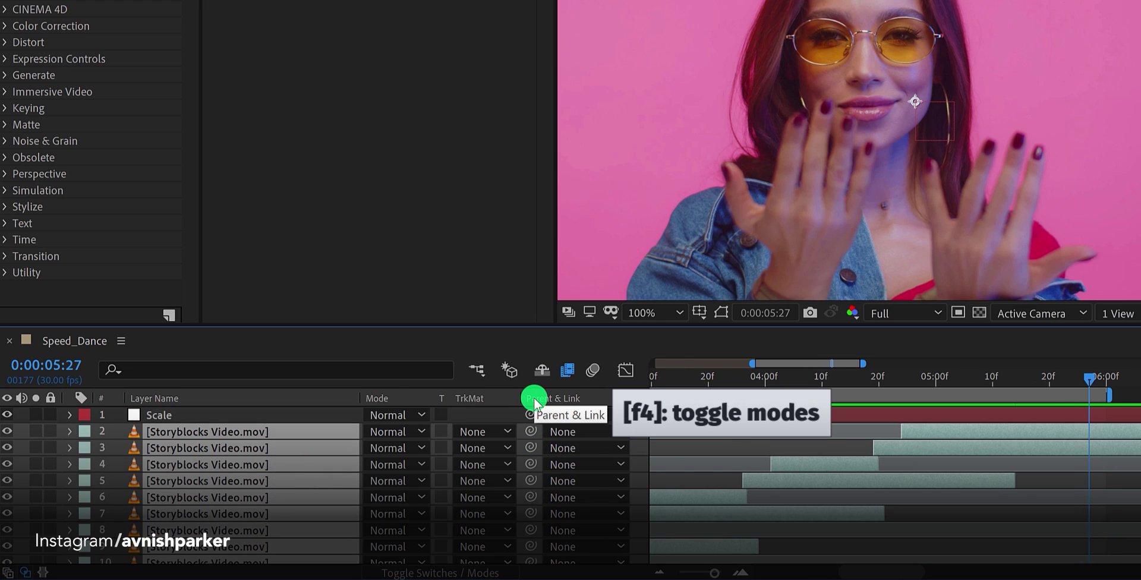
pyautogui.press('F4')
pyautogui.press('F4')
pyautogui.press('F4')
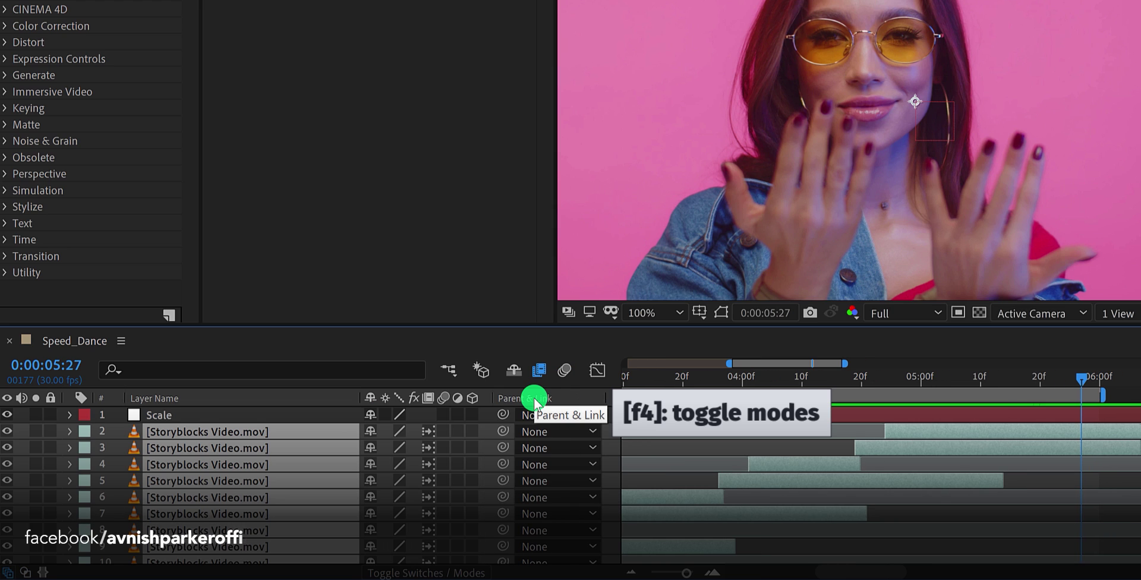
pyautogui.press('F4')
pyautogui.press('F4')
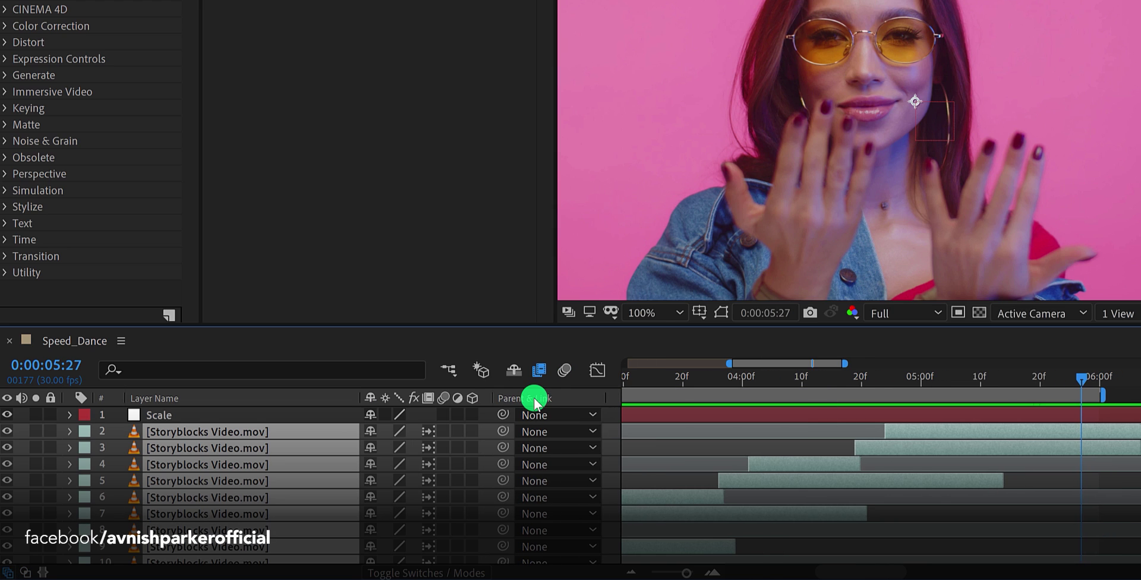
pyautogui.rightClick(535, 401)
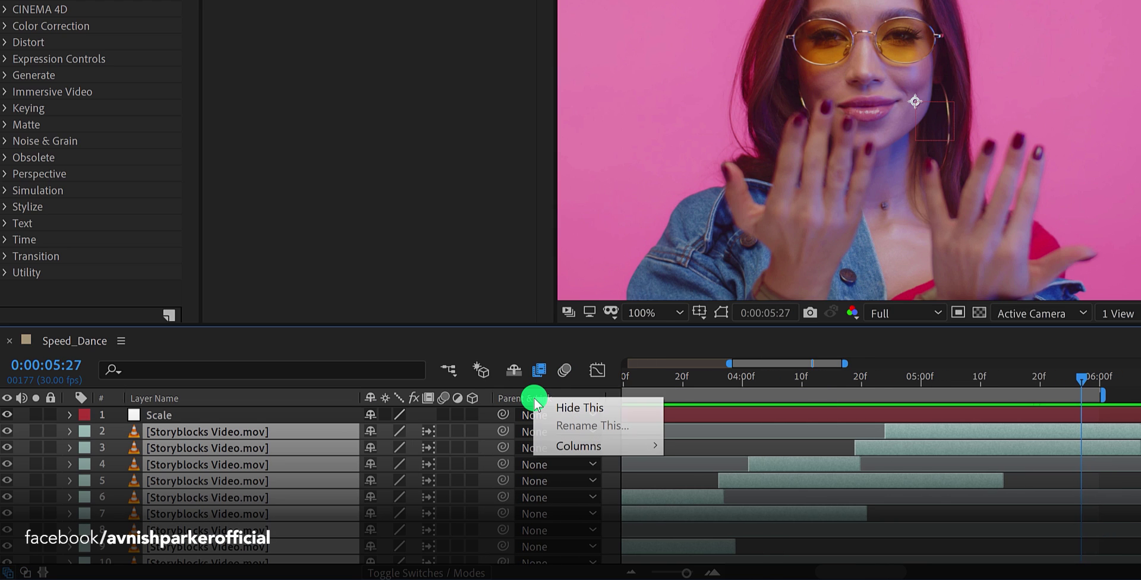
pyautogui.moveTo(609, 449)
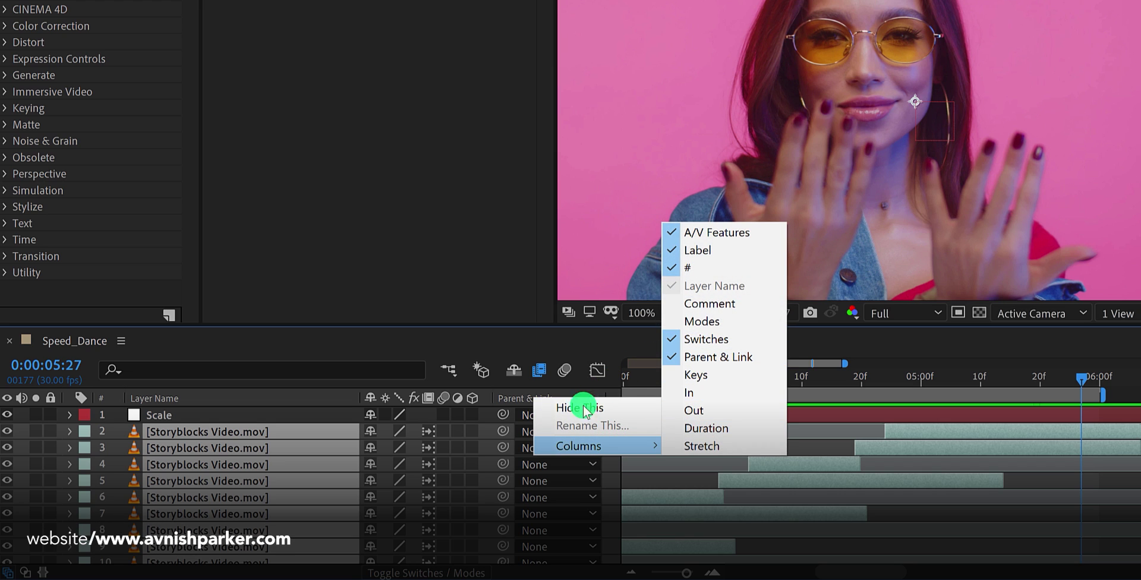
# Parent the selected clip layers to the Scale null, then preview and scrub the timeline.
pyautogui.click(489, 439)
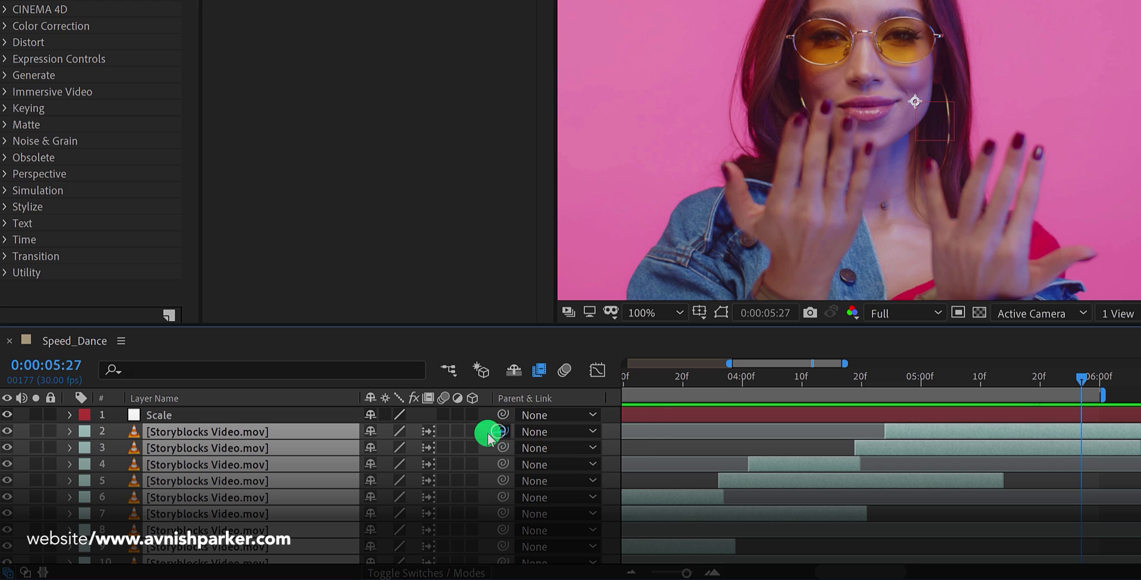
pyautogui.moveTo(197, 425); pyautogui.dragTo(186, 422)
pyautogui.click(185, 421)
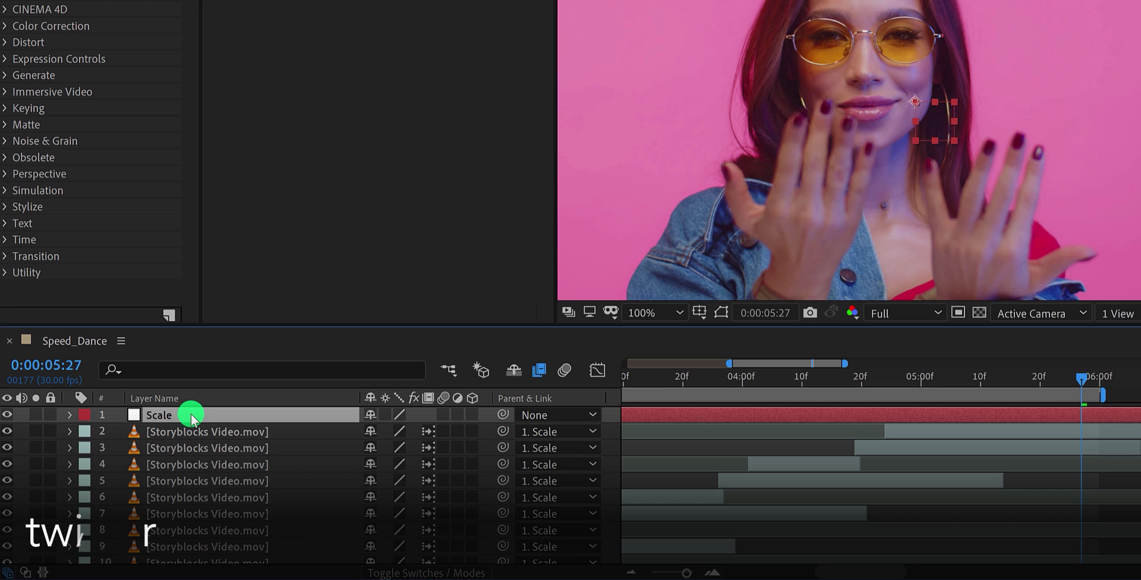
pyautogui.press('space')
pyautogui.moveTo(710, 489); pyautogui.dragTo(992, 489)
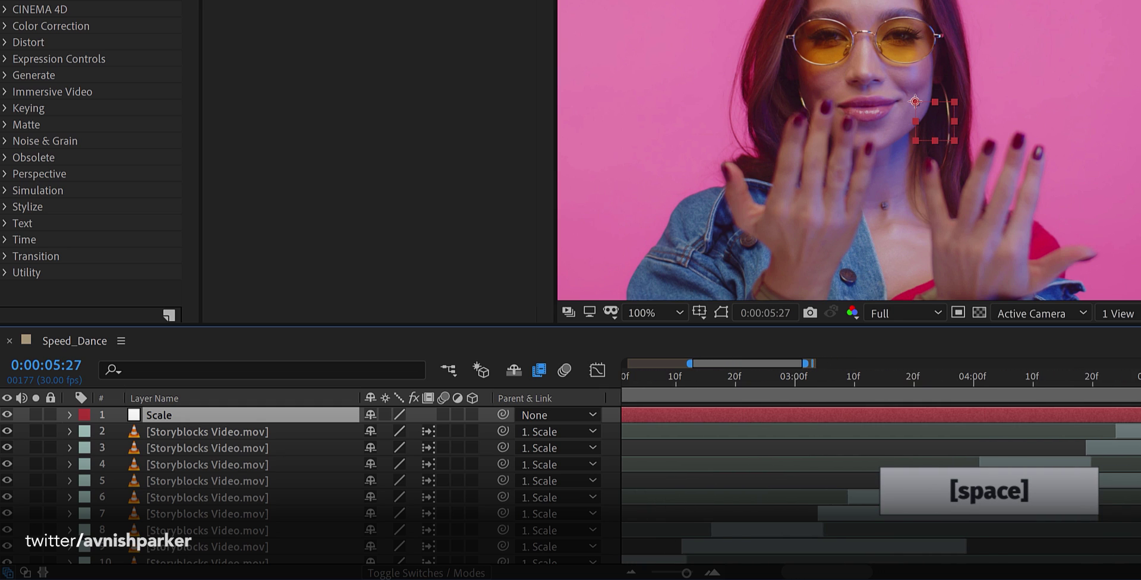
pyautogui.moveTo(745, 488); pyautogui.dragTo(955, 417)
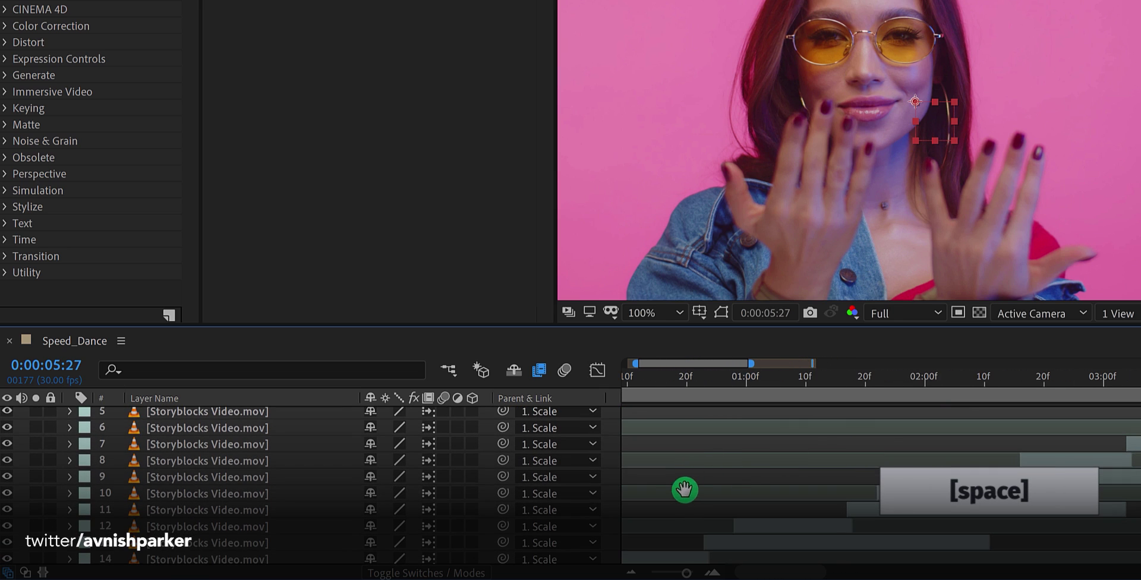
pyautogui.moveTo(682, 491); pyautogui.dragTo(828, 437)
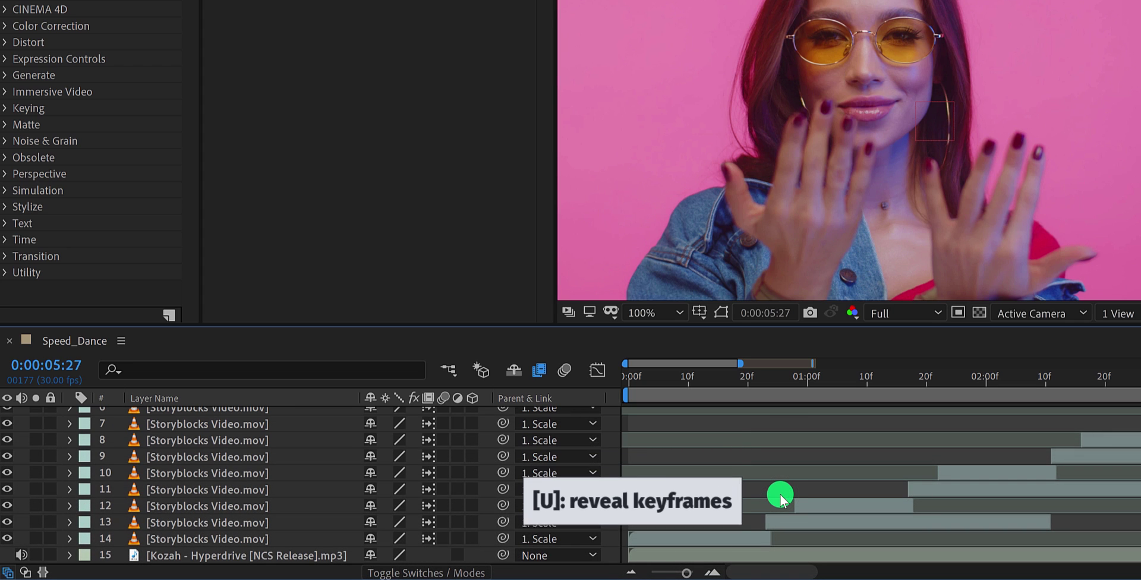
# Park the current time on layer 13's first keyframe at 0:00:00:23 and select the Scale layer.
pyautogui.press('u')
pyautogui.scroll(-5, 780, 499)
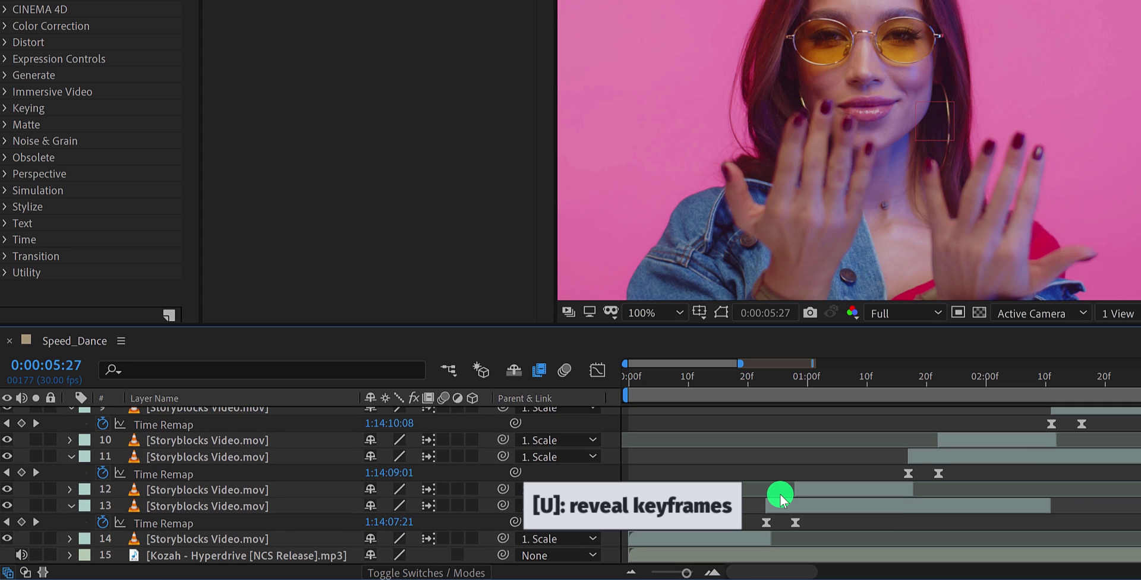
pyautogui.click(769, 378)
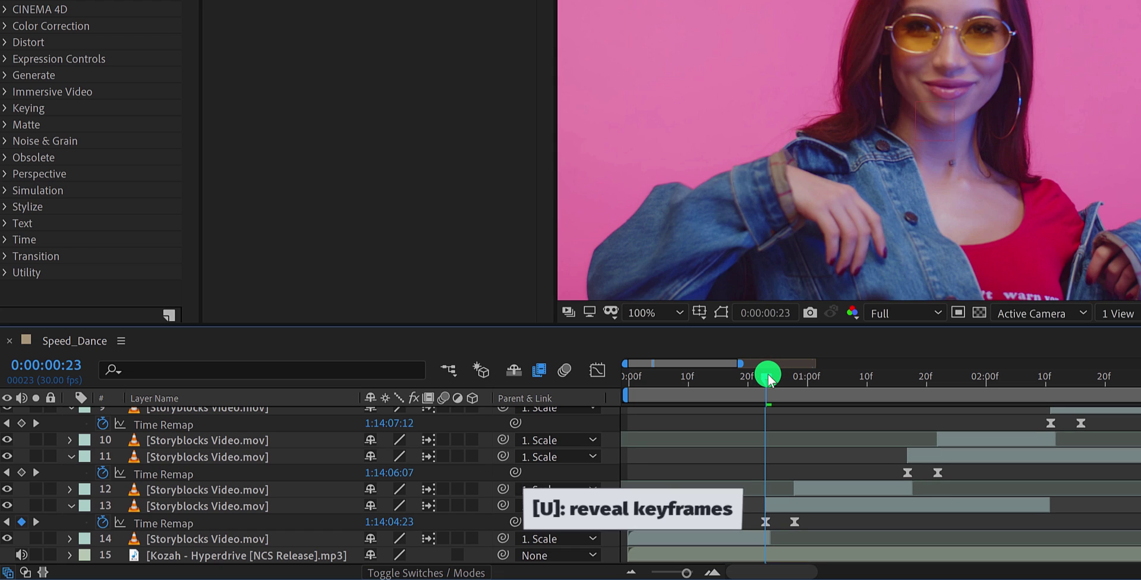
pyautogui.click(772, 522)
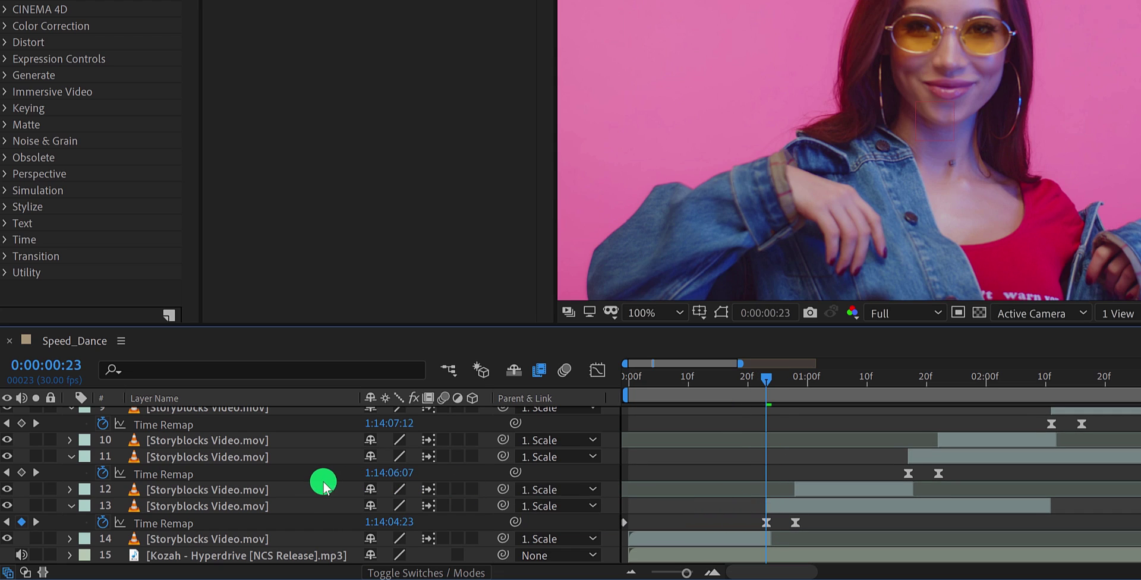
pyautogui.hotkey('ctrl', 'z')
pyautogui.scroll(5, 296, 481)
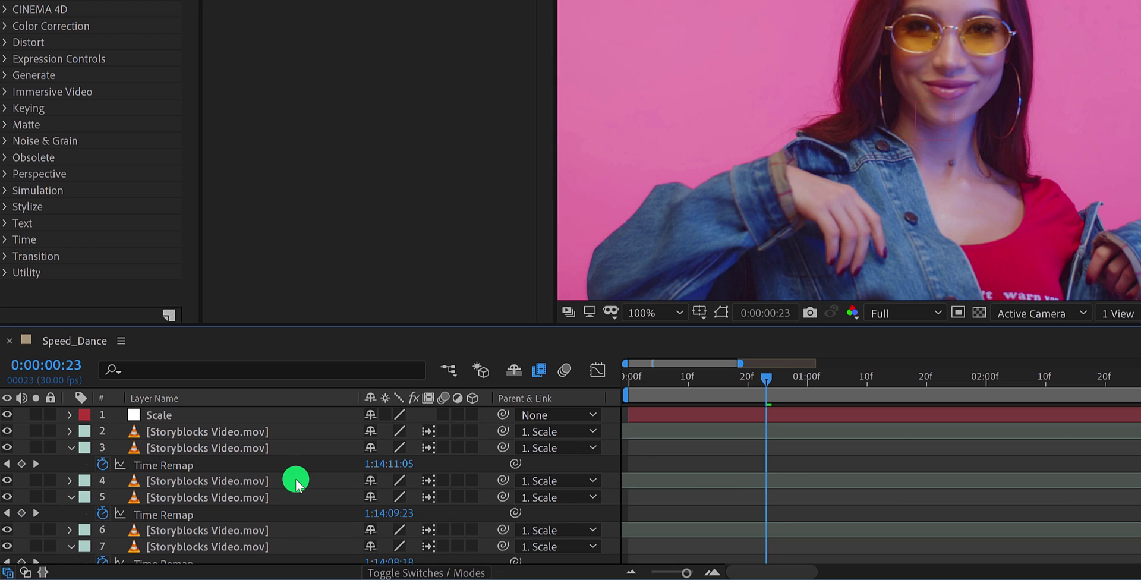
pyautogui.click(249, 419)
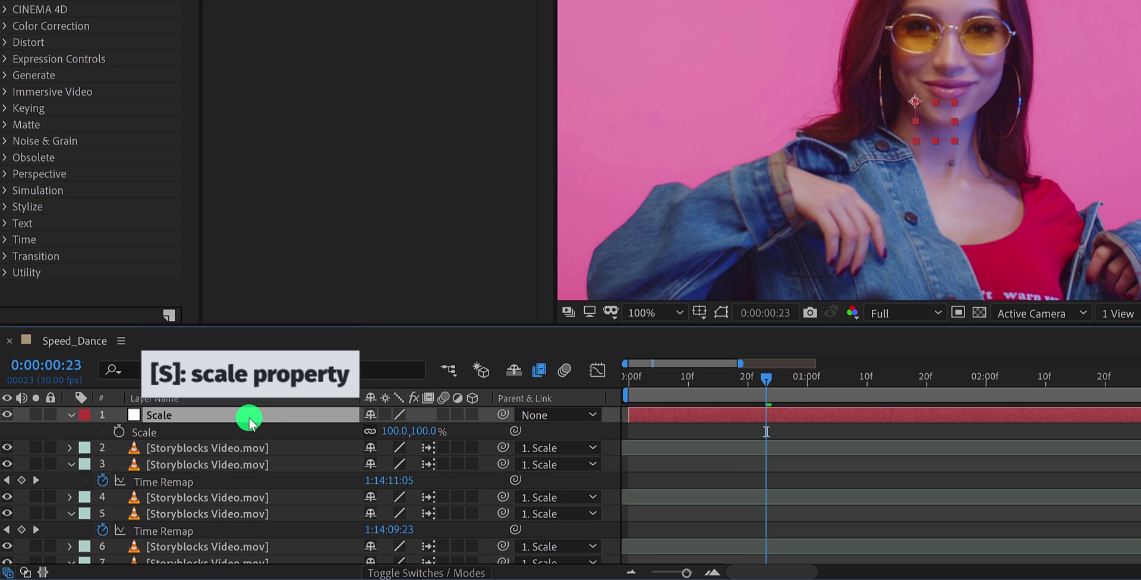
# Keyframe the Scale null's Scale at frames 23 and 28 (100%) and frame 26 (125%).
pyautogui.press('s')
pyautogui.click(120, 432)
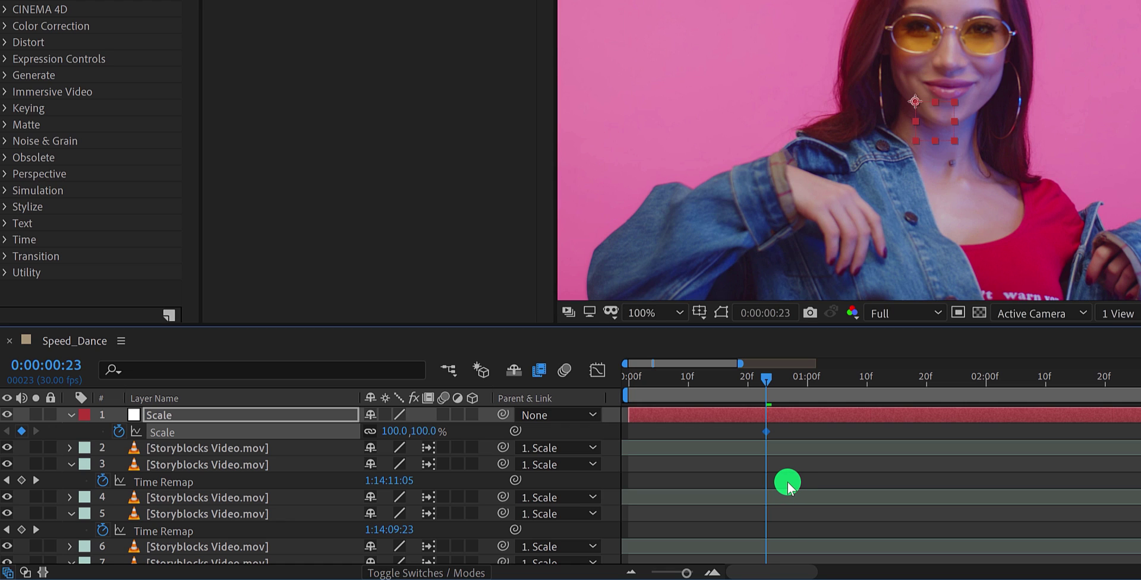
pyautogui.press('`')
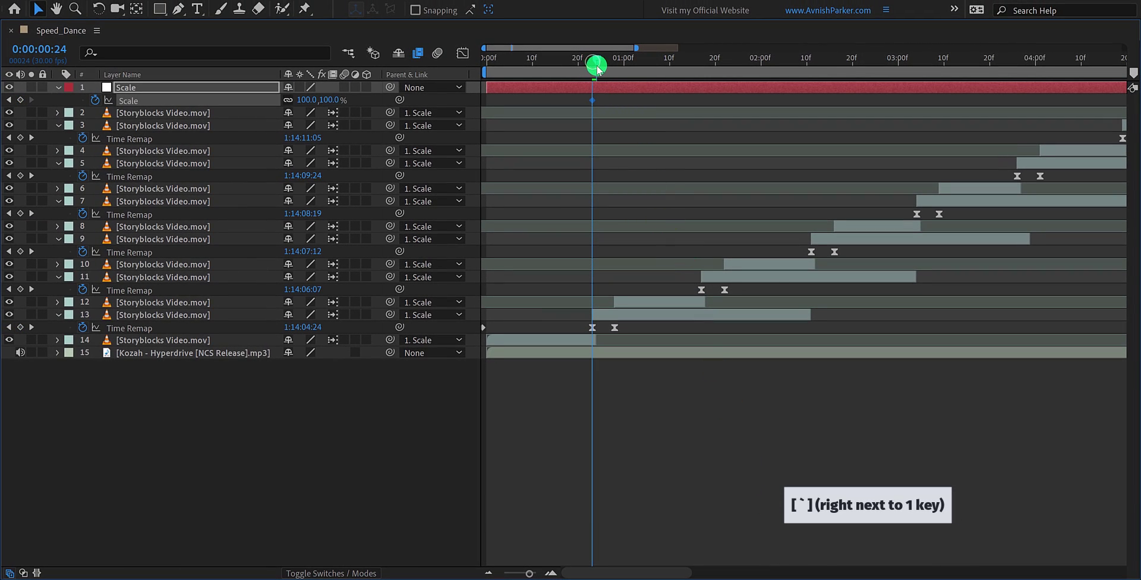
pyautogui.moveTo(597, 68); pyautogui.dragTo(615, 98)
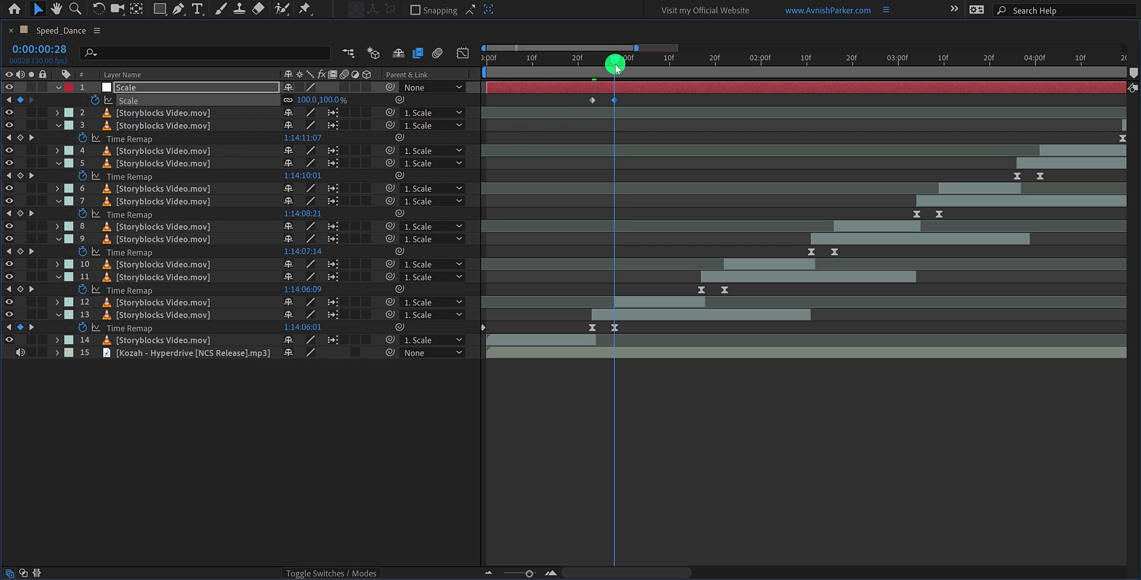
pyautogui.moveTo(614, 60); pyautogui.dragTo(604, 92)
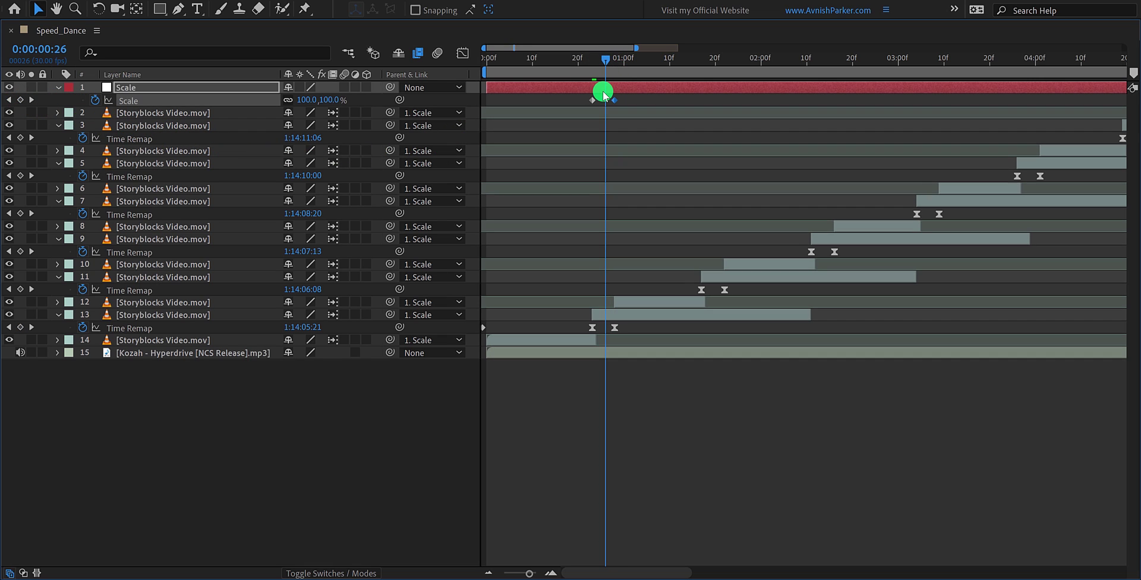
pyautogui.click(327, 99)
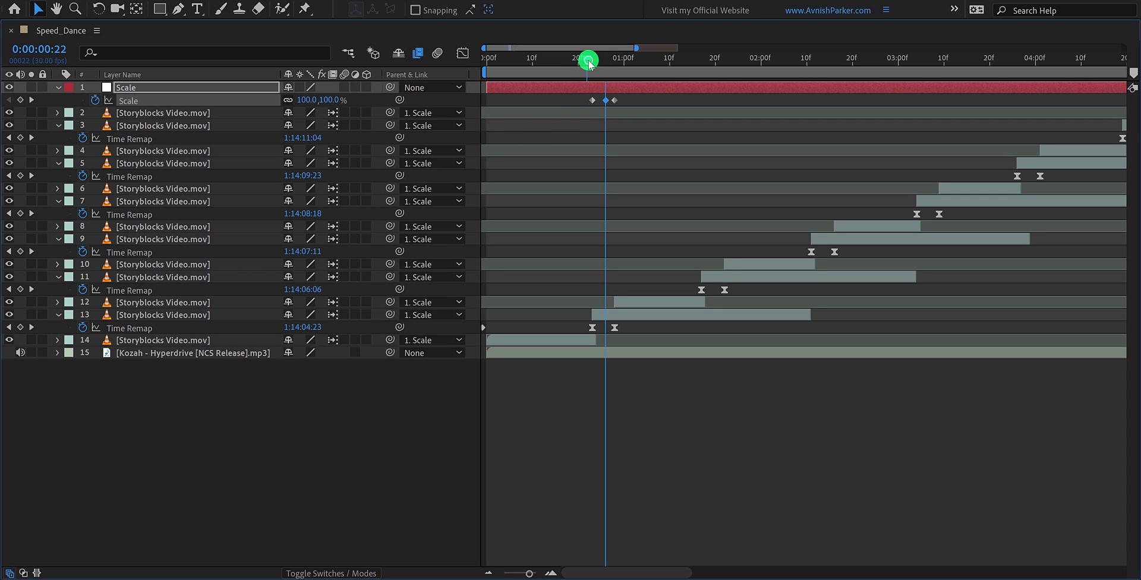
# Apply Easy Ease to all three Scale keyframes, then select the last one.
pyautogui.press('`')
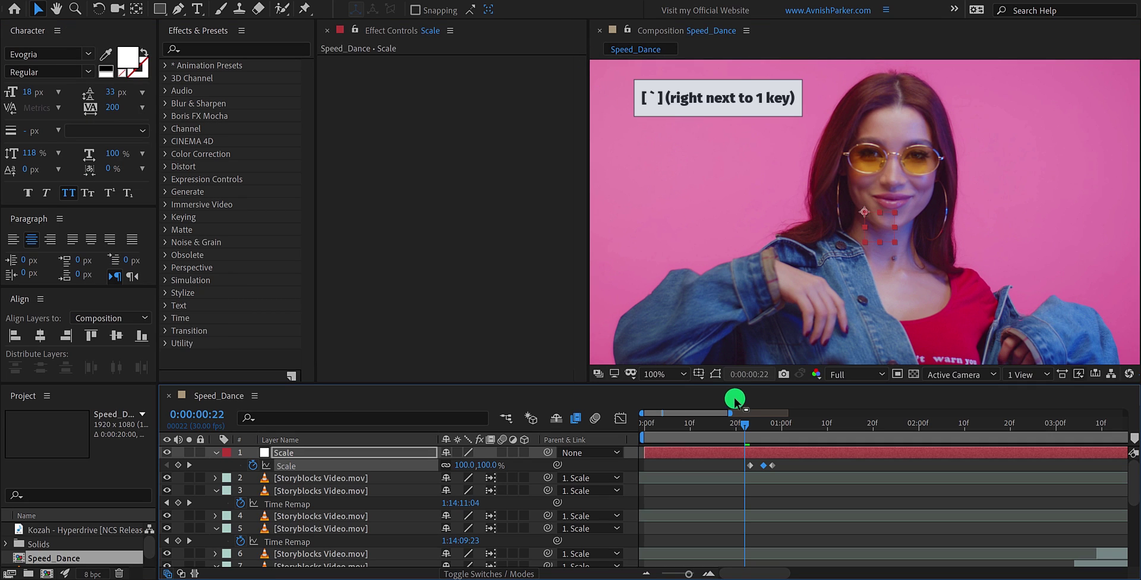
pyautogui.moveTo(749, 434); pyautogui.dragTo(746, 470)
pyautogui.press('F9')
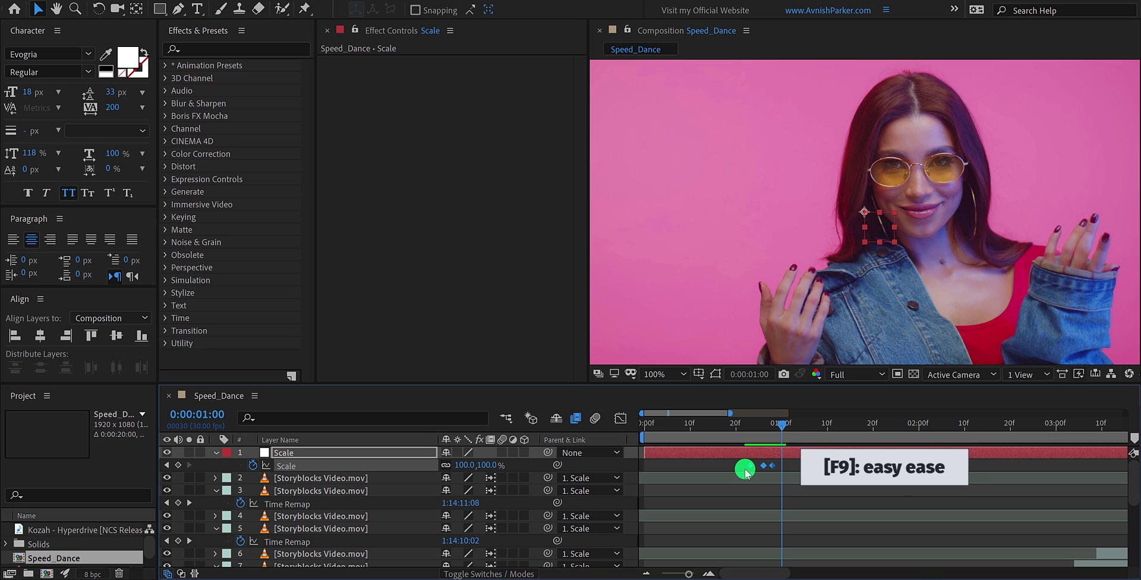
pyautogui.click(780, 471)
# Move the last Scale keyframe to 1:00, enable motion blur on all layers, and preview.
pyautogui.click(775, 470)
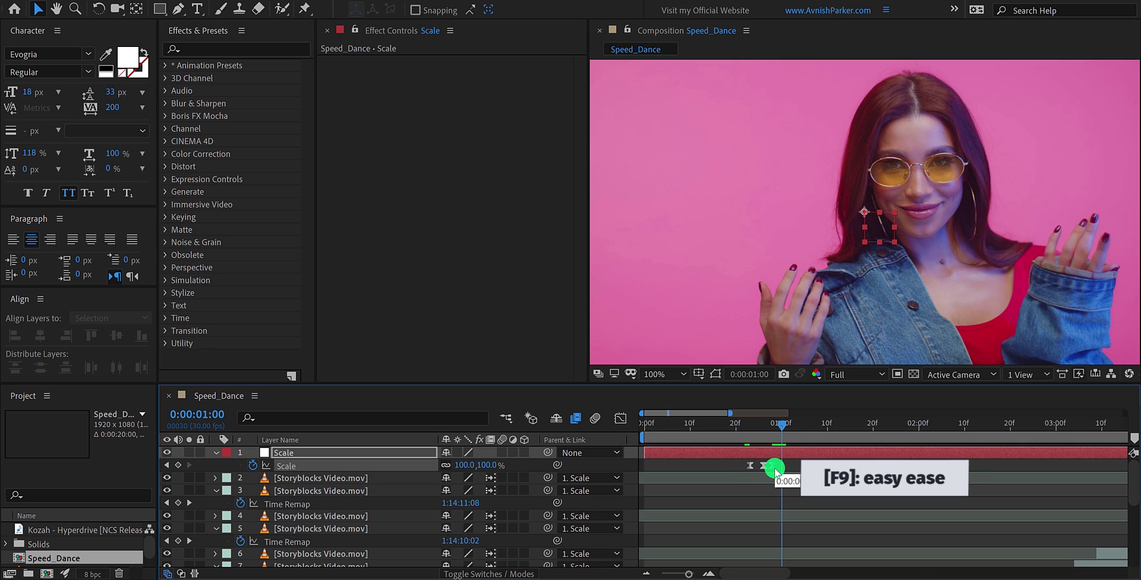
pyautogui.moveTo(775, 469); pyautogui.dragTo(783, 469)
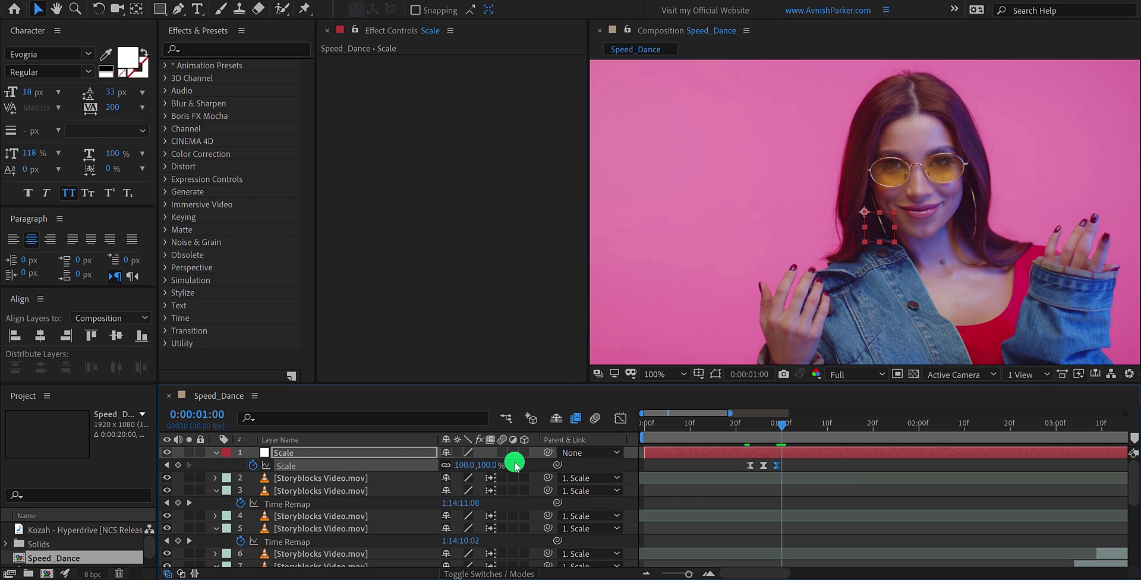
pyautogui.hotkey('ctrl', 'a')
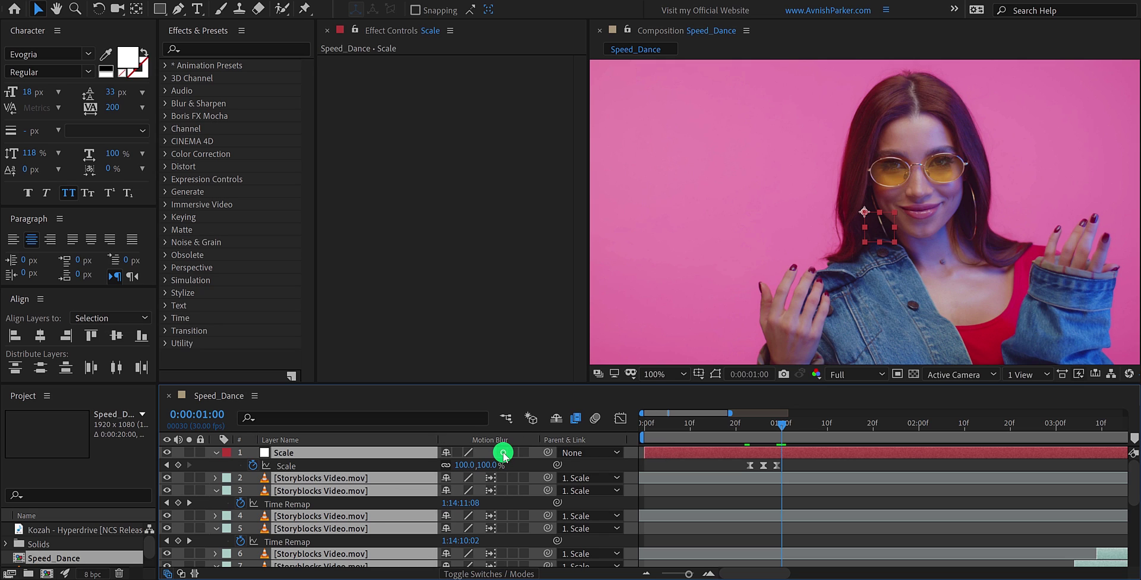
pyautogui.click(504, 454)
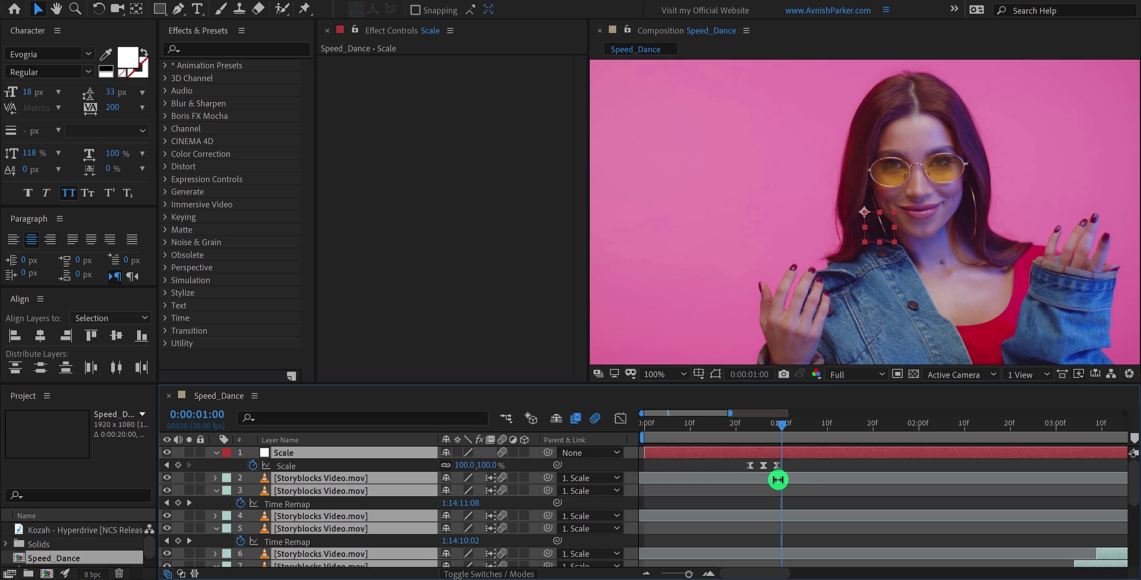
pyautogui.click(799, 469)
pyautogui.press('space')
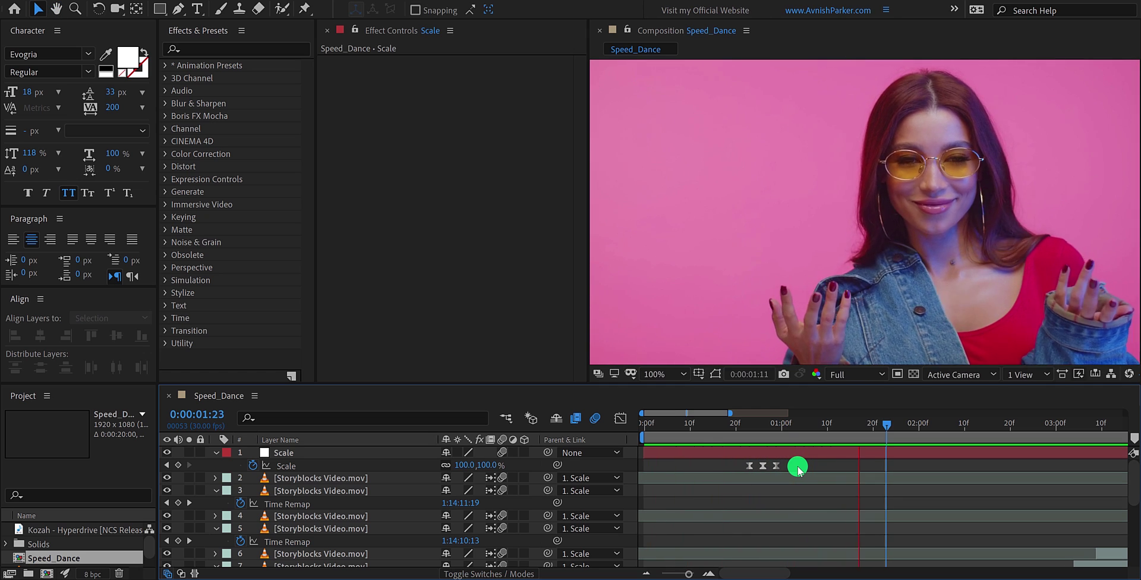
pyautogui.press('space')
pyautogui.press('space')
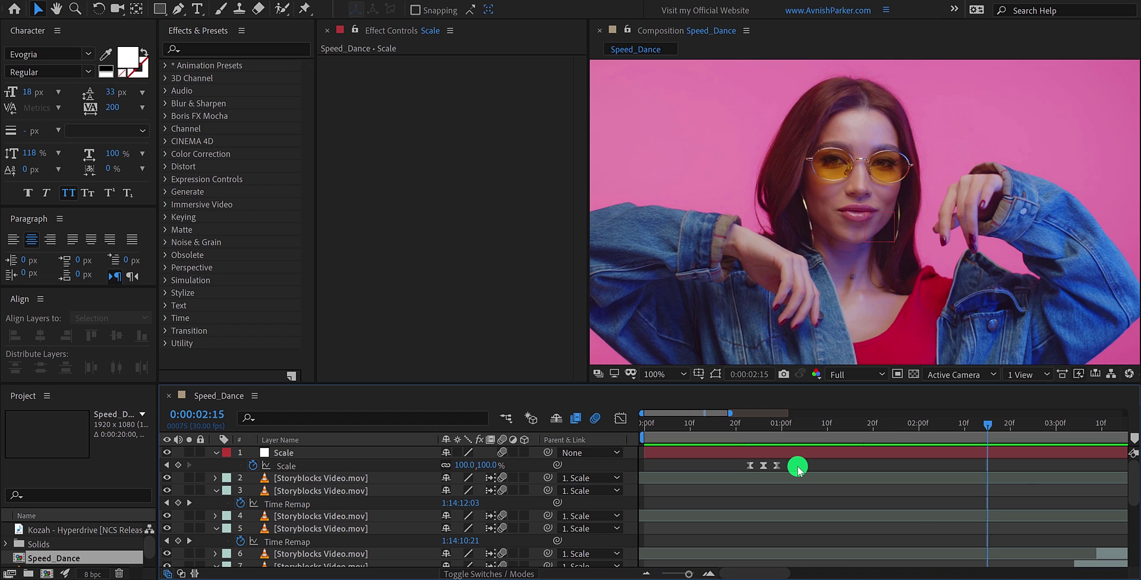
# Set the frame-26 Scale peak to 115% and copy the three bump keyframes.
pyautogui.moveTo(741, 426); pyautogui.dragTo(762, 439)
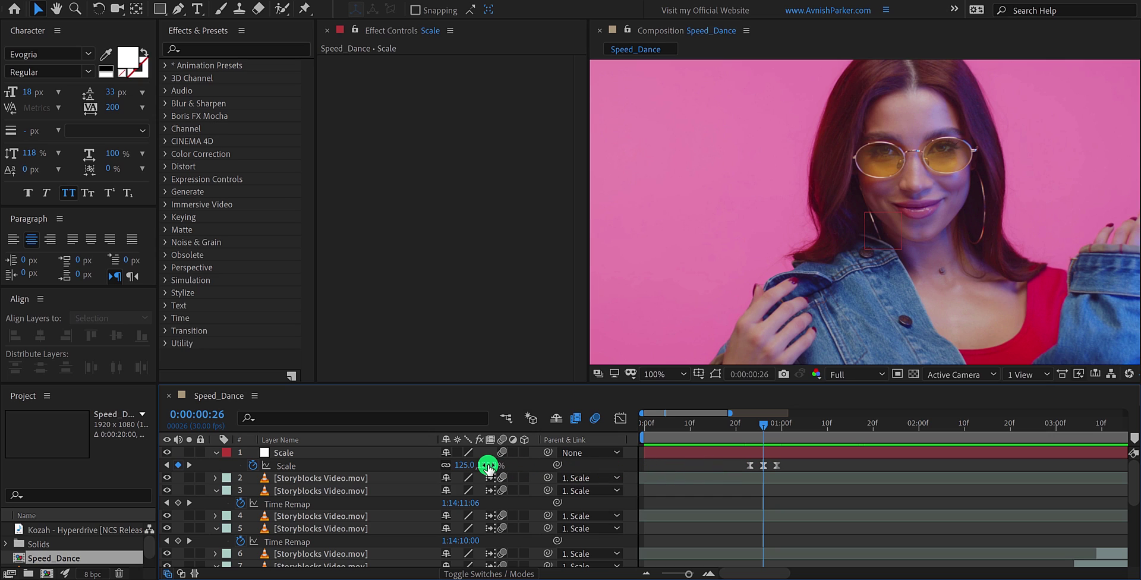
pyautogui.click(536, 466)
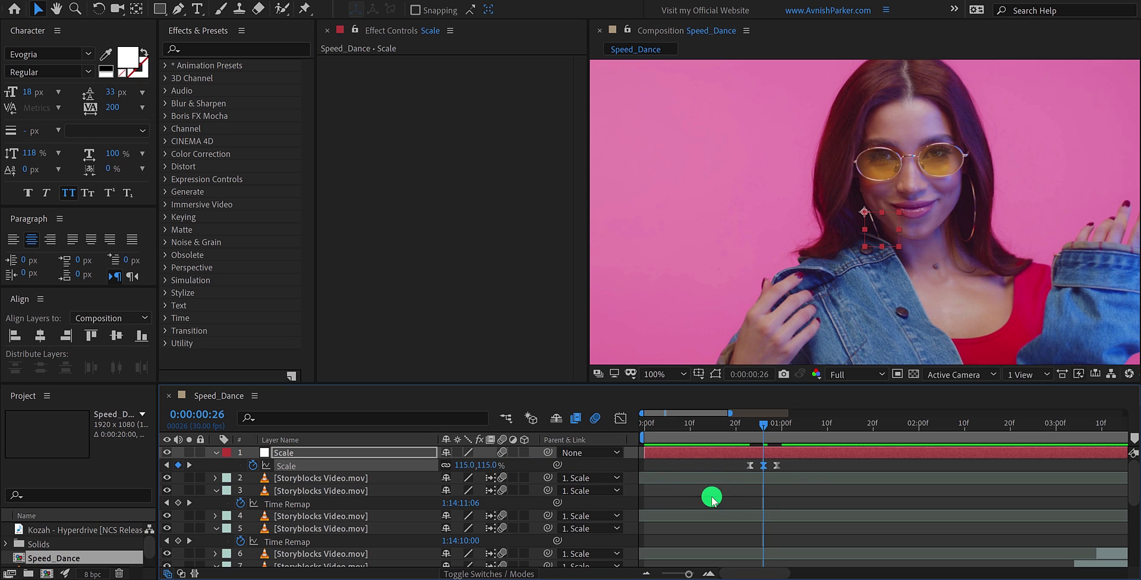
pyautogui.moveTo(793, 465); pyautogui.dragTo(745, 475)
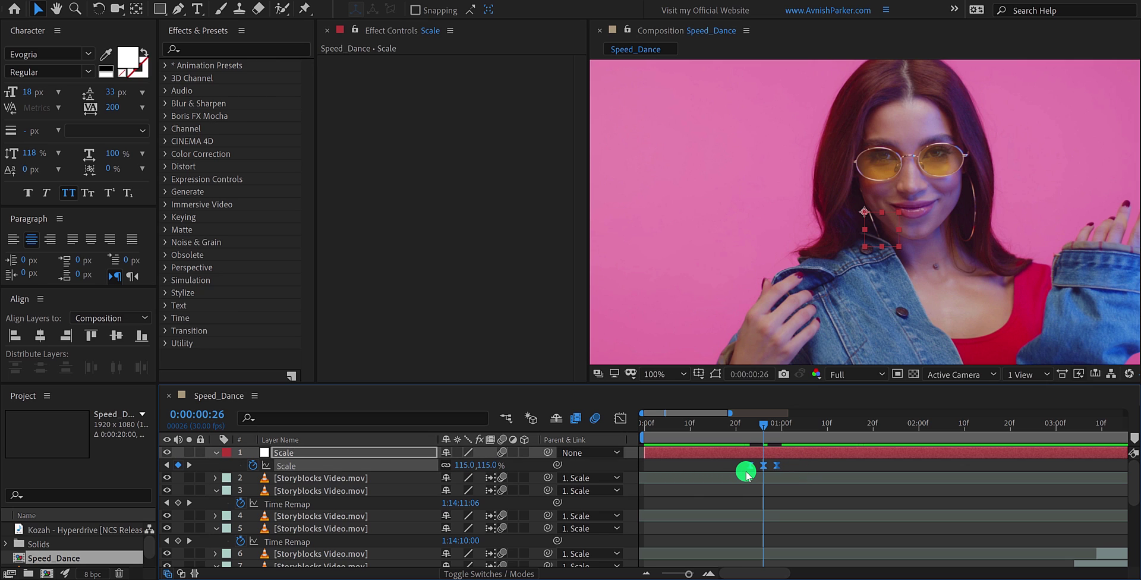
pyautogui.hotkey('ctrl', 'c')
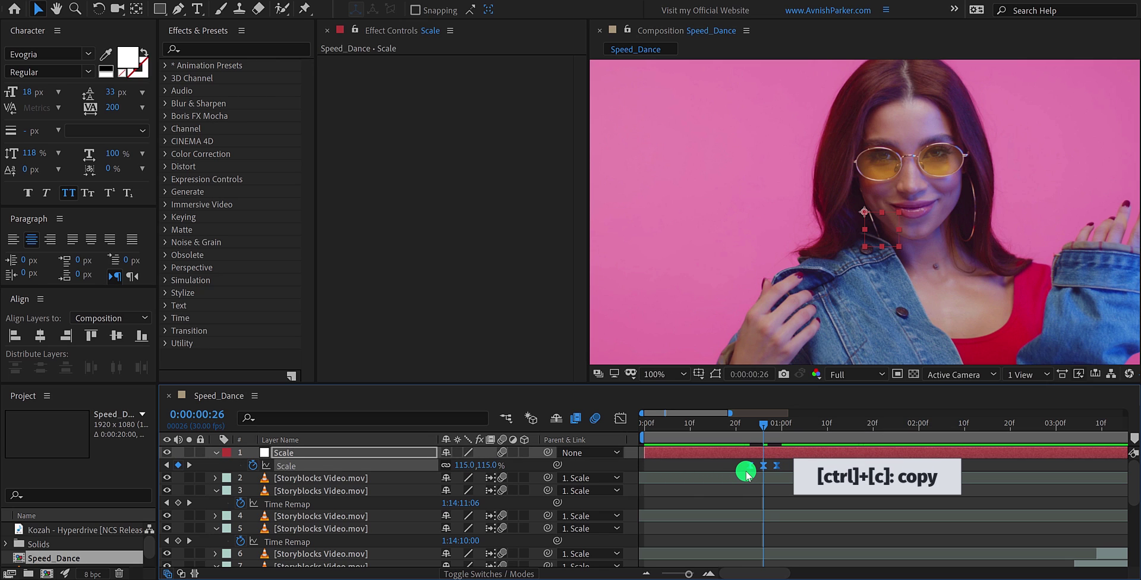
# Paste the Scale bump keyframes onto the next beats and scrub to check them.
pyautogui.press('`')
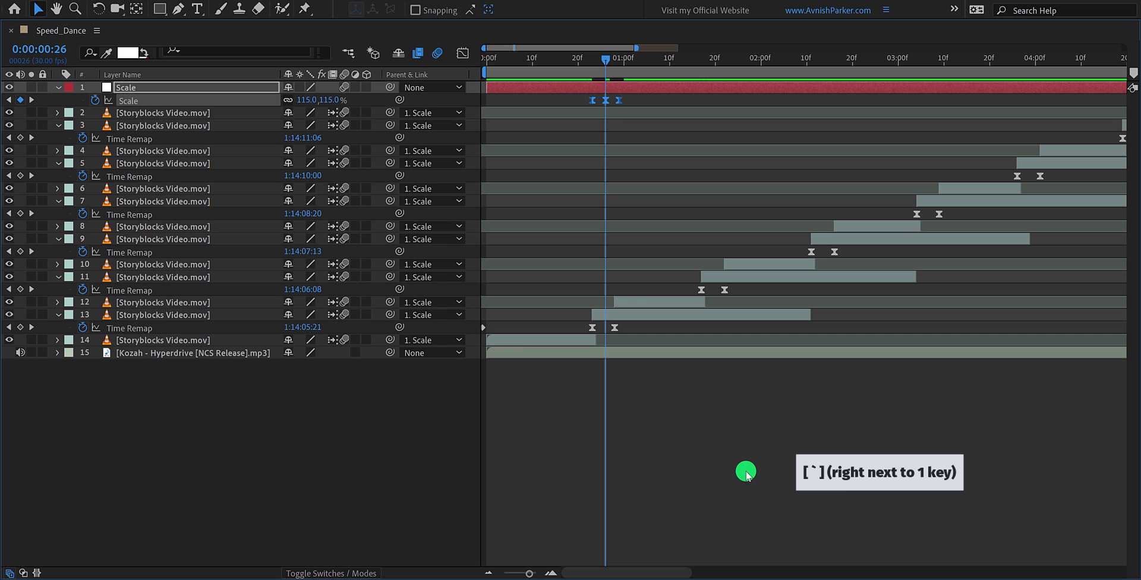
pyautogui.moveTo(684, 62); pyautogui.dragTo(694, 69)
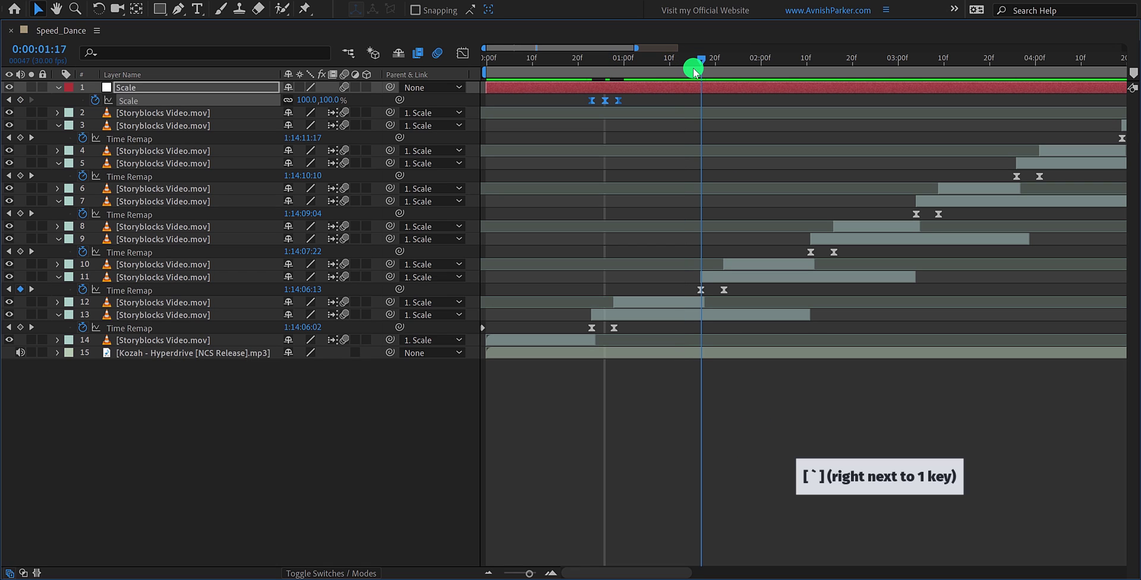
pyautogui.click(700, 87)
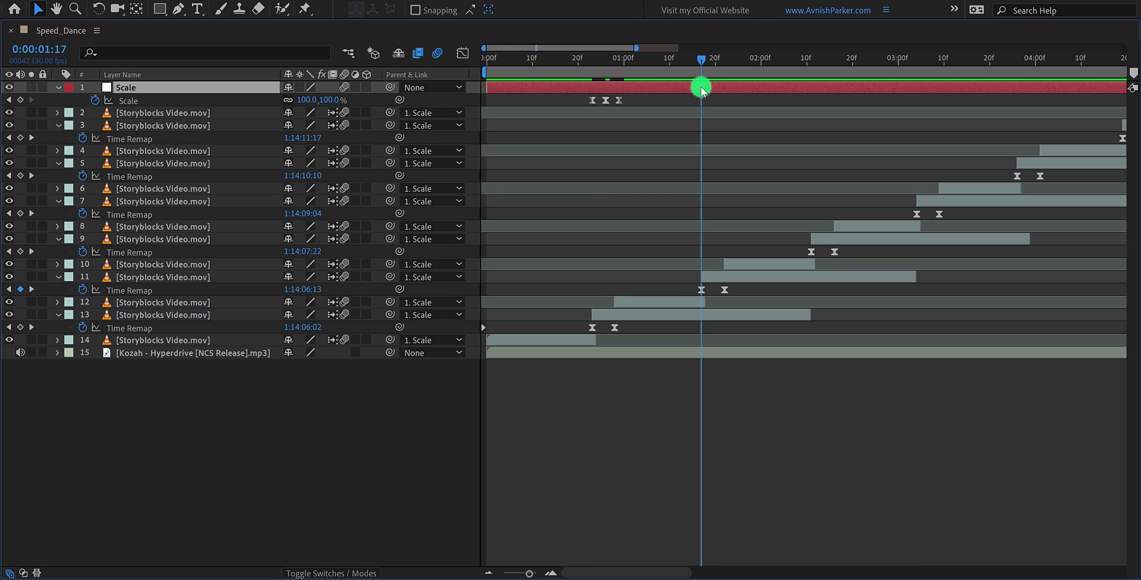
pyautogui.hotkey('ctrl', 'v')
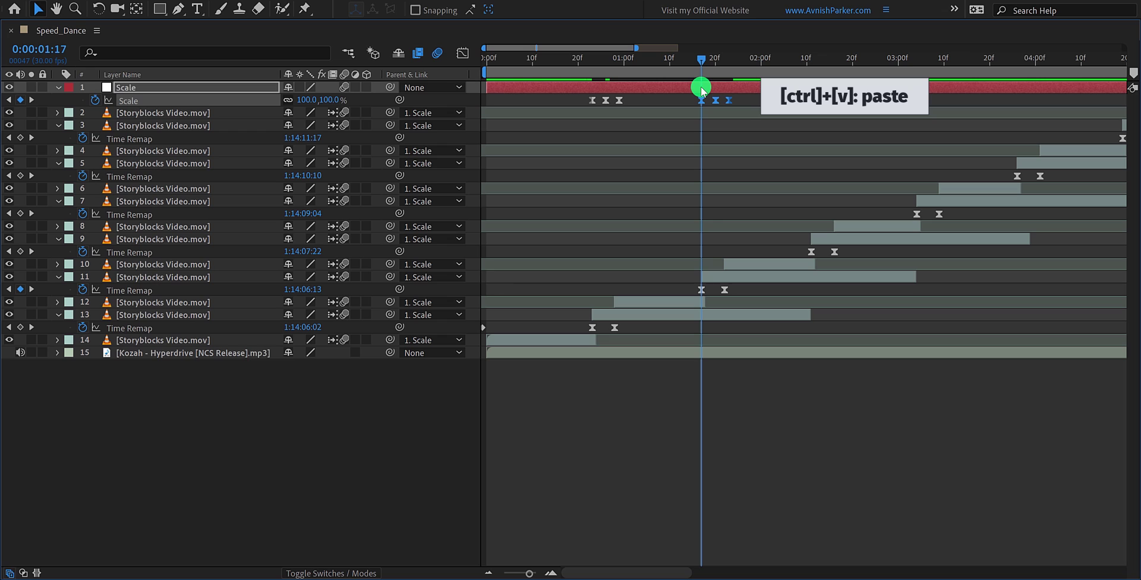
pyautogui.click(592, 59)
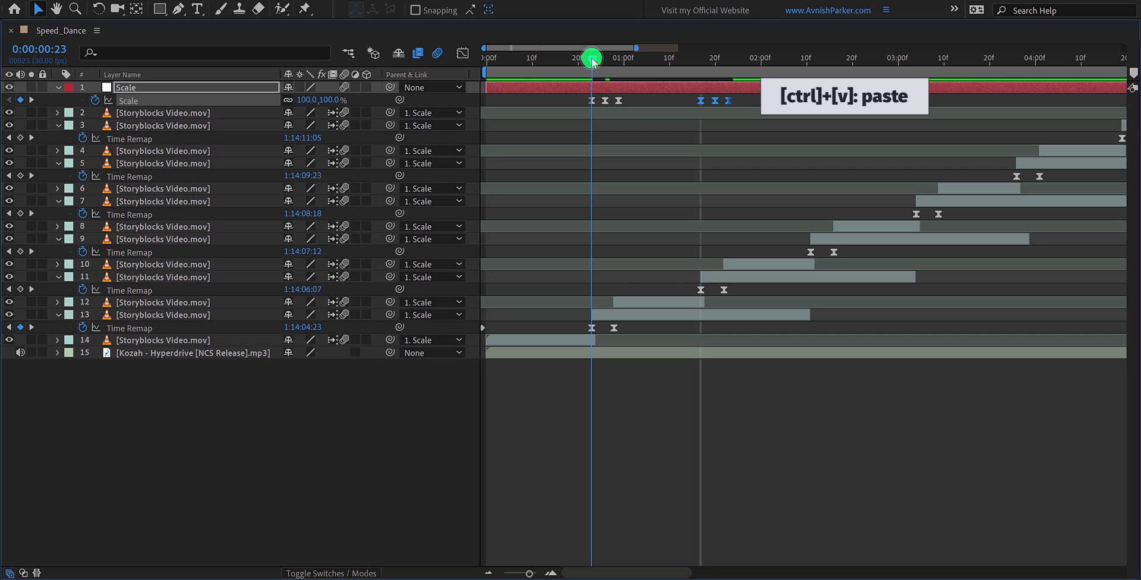
pyautogui.moveTo(593, 59); pyautogui.dragTo(810, 89)
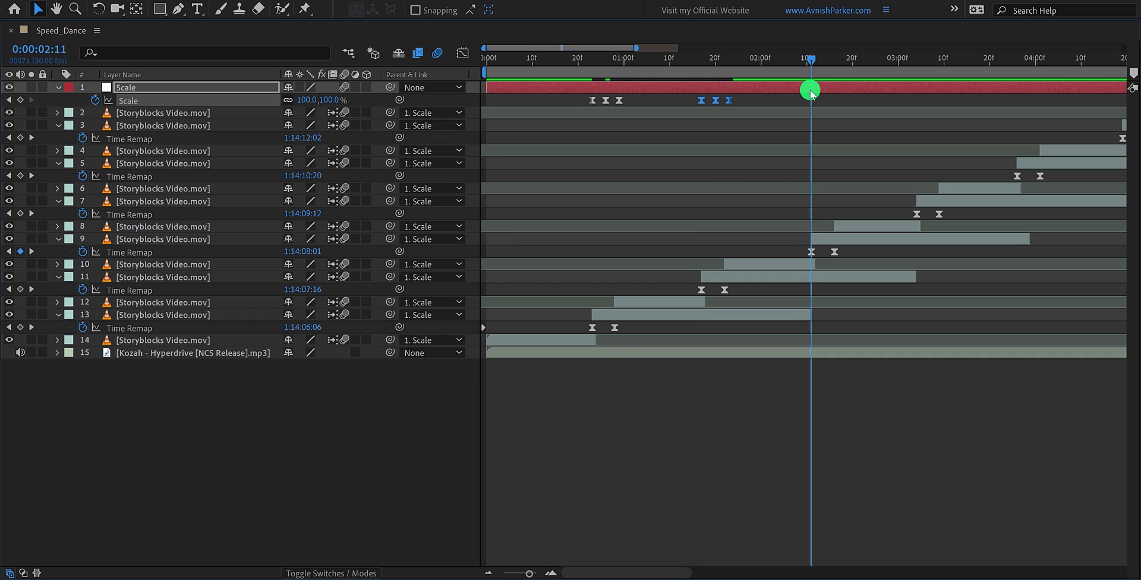
pyautogui.hotkey('ctrl', 'v')
# Paste the Scale bump keyframes at 3:04, 3:26 and 4:19.
pyautogui.click(913, 62)
pyautogui.hotkey('ctrl', 'v')
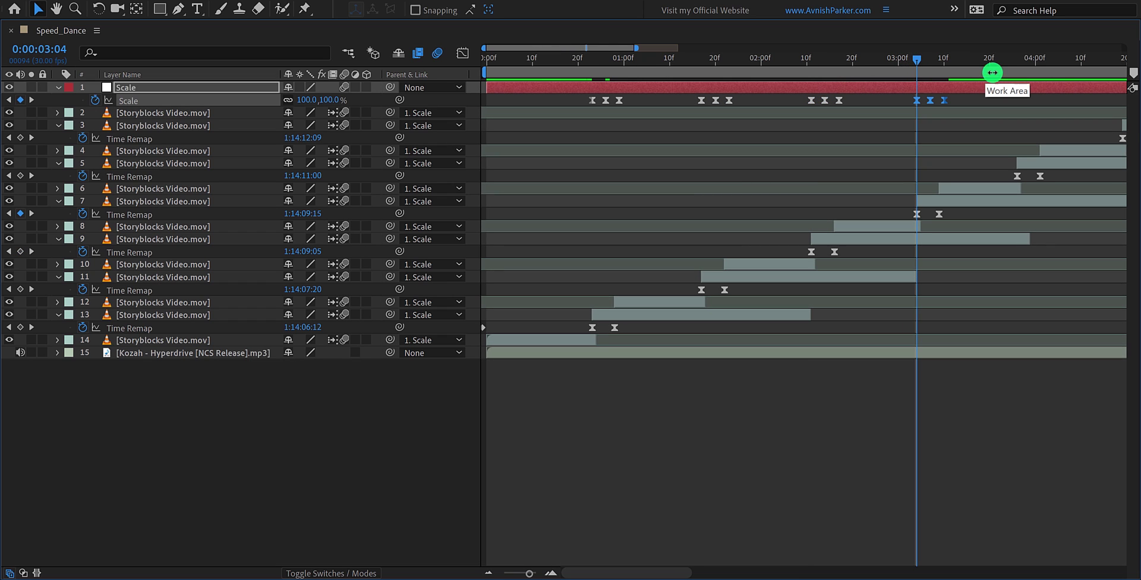
pyautogui.click(1015, 63)
pyautogui.hotkey('ctrl', 'v')
pyautogui.hscroll(5, 919, 127)
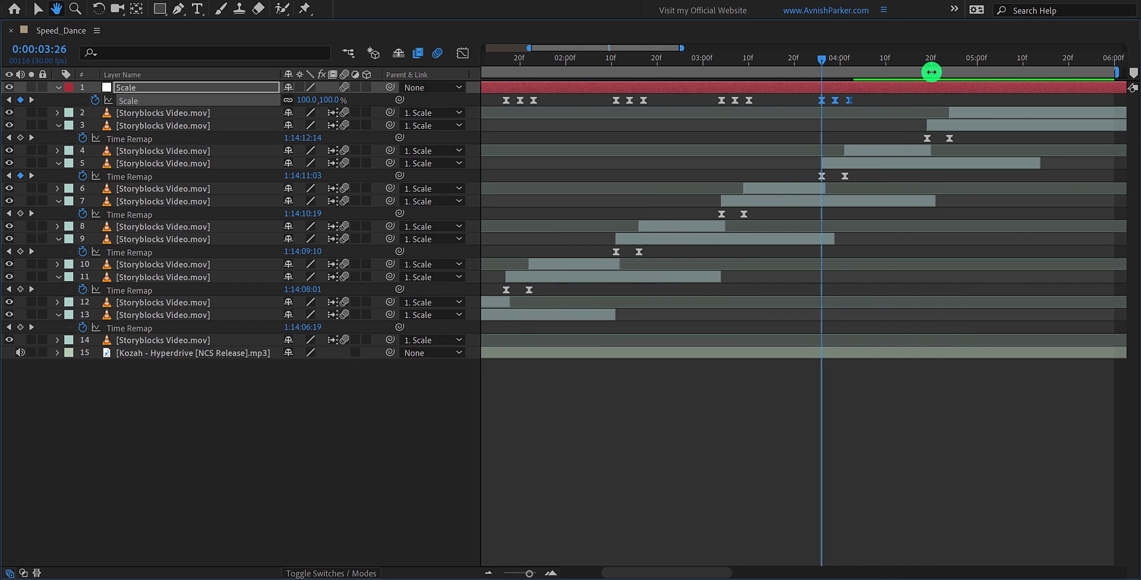
pyautogui.click(927, 59)
pyautogui.hotkey('ctrl', 'v')
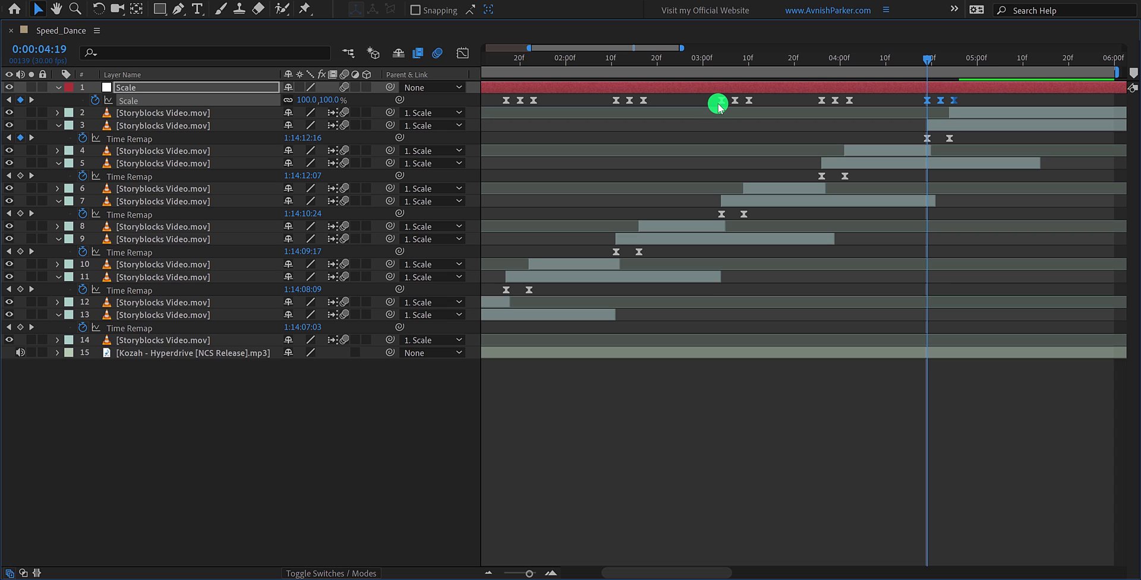
# Nudge the Scale layer slightly earlier, set the time to 1:19, and restore the normal workspace.
pyautogui.press('space')
pyautogui.moveTo(583, 120); pyautogui.dragTo(880, 158)
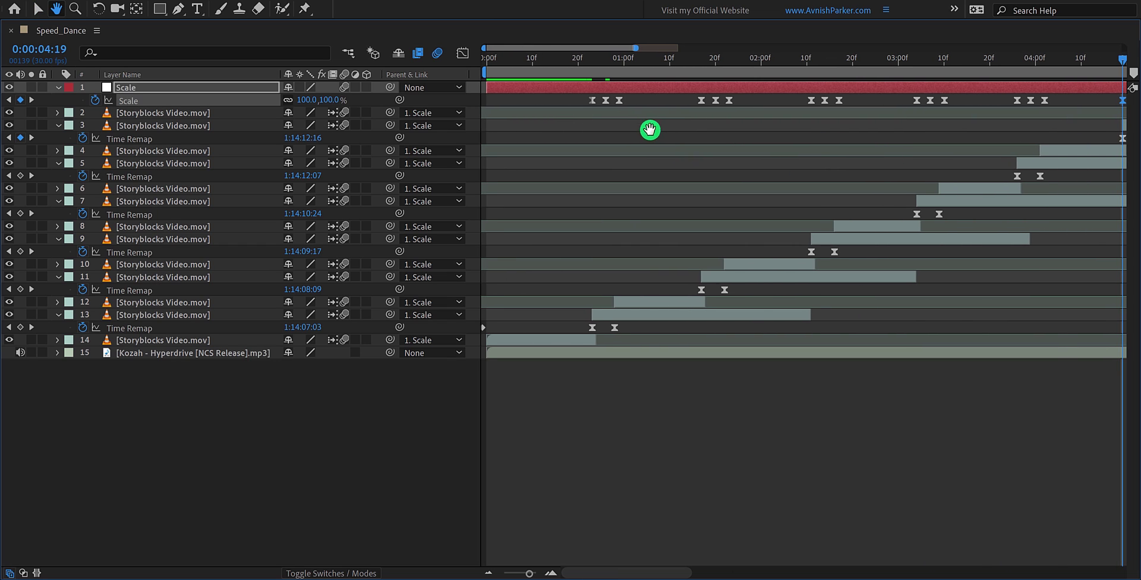
pyautogui.click(631, 88)
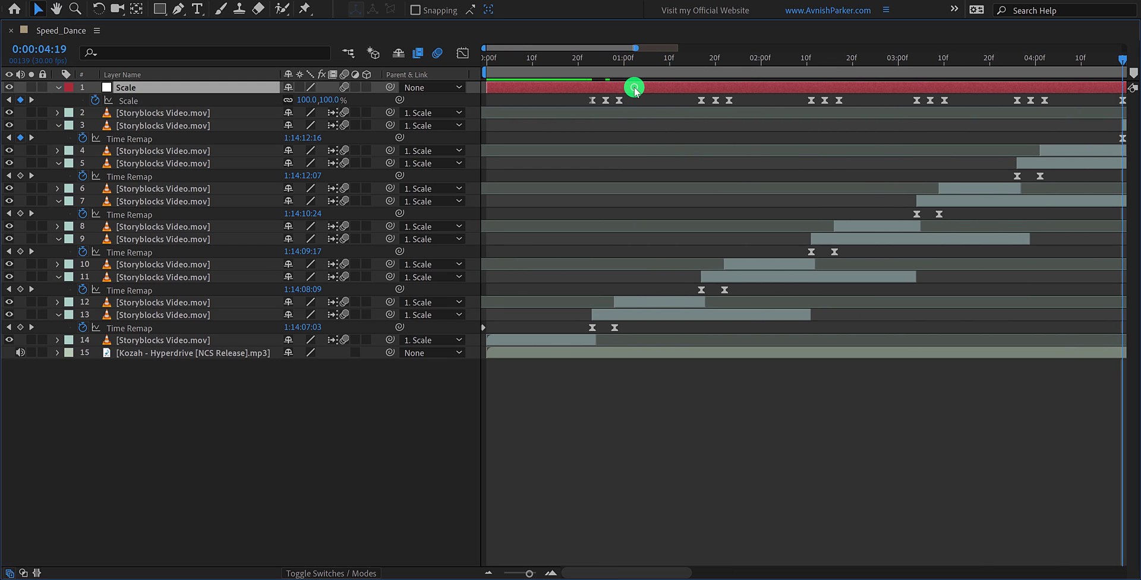
pyautogui.moveTo(634, 89); pyautogui.dragTo(630, 91)
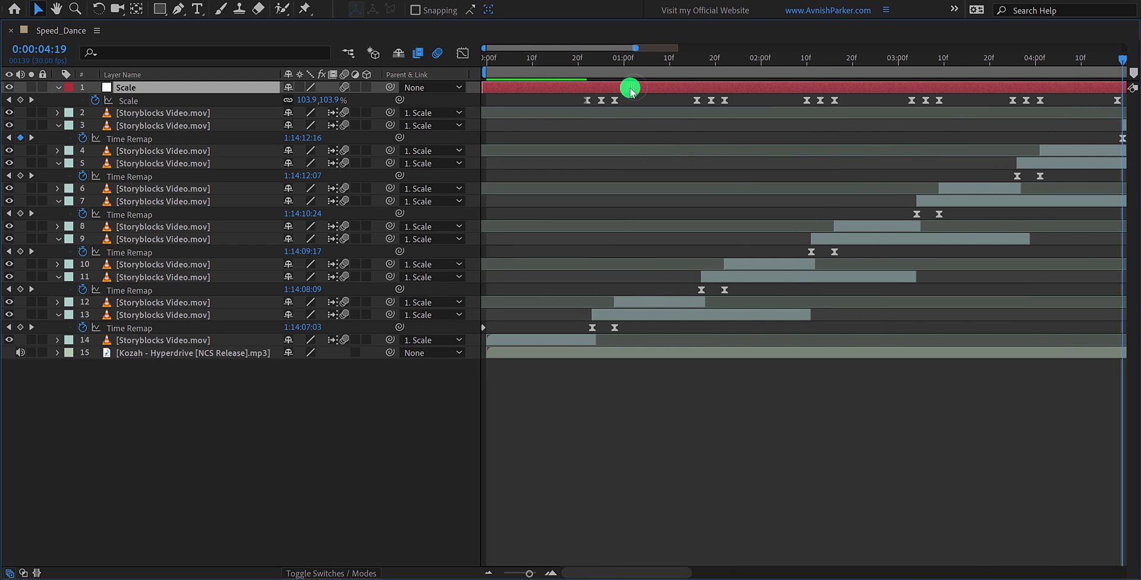
pyautogui.click(696, 60)
pyautogui.moveTo(696, 62); pyautogui.dragTo(708, 63)
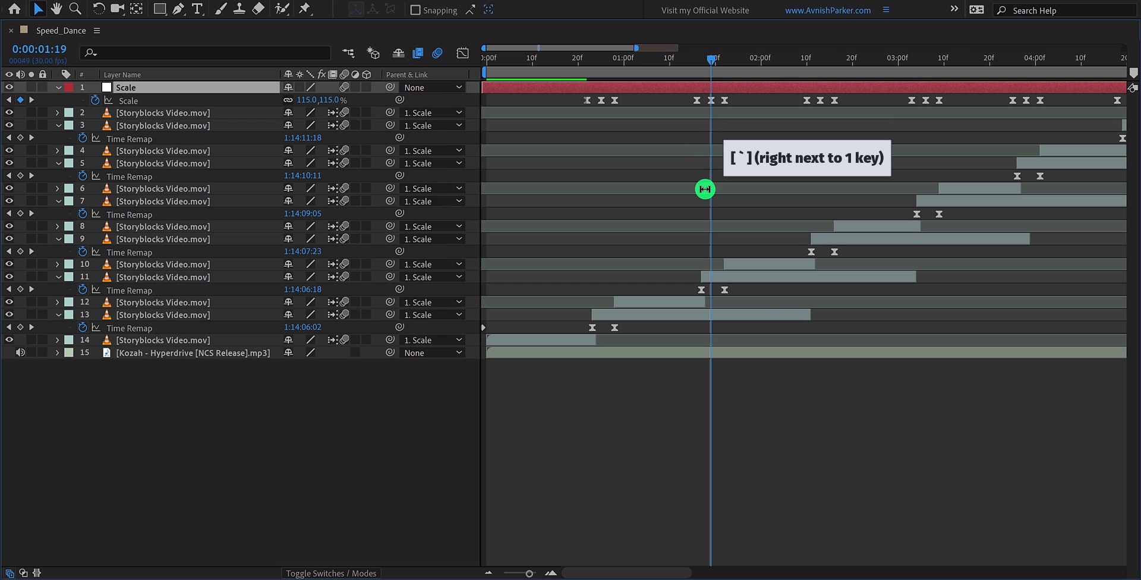
pyautogui.press('`')
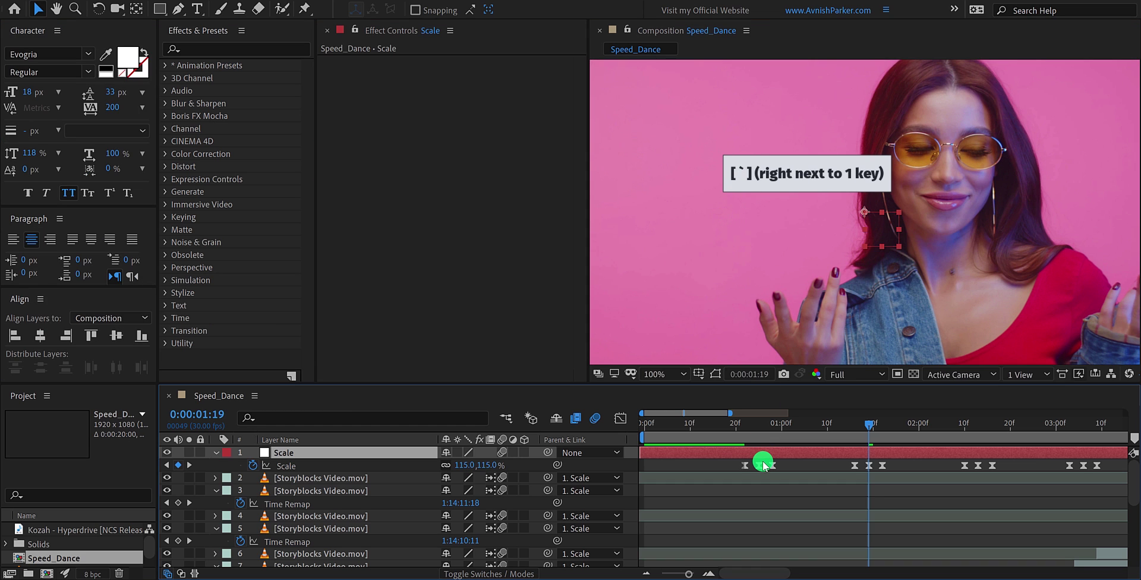
# Add a new adjustment layer and name it 'Light'.
pyautogui.rightClick(591, 467)
pyautogui.moveTo(641, 343)
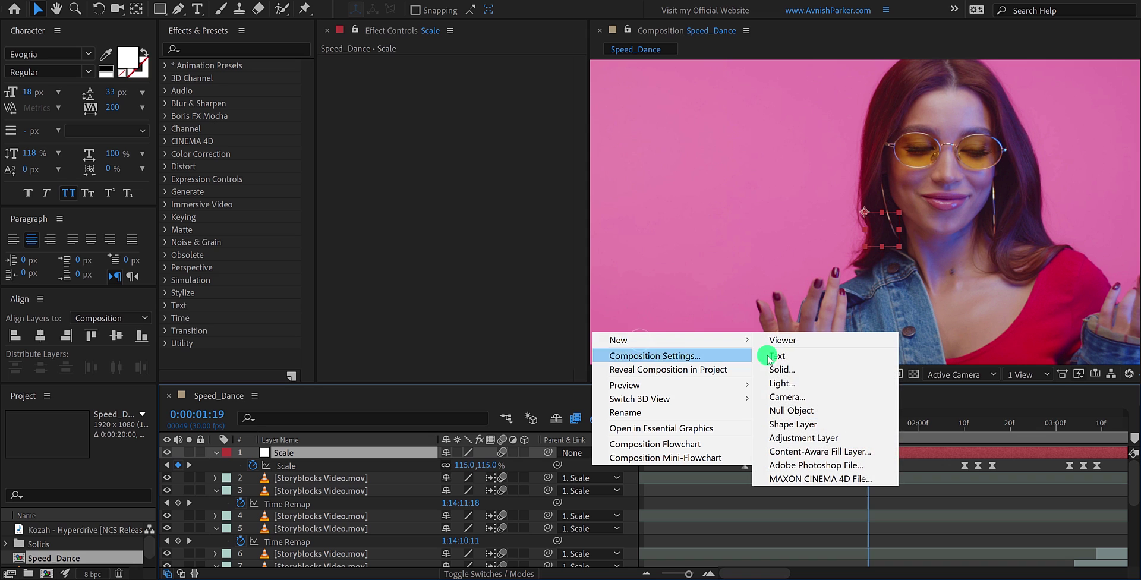
pyautogui.click(828, 437)
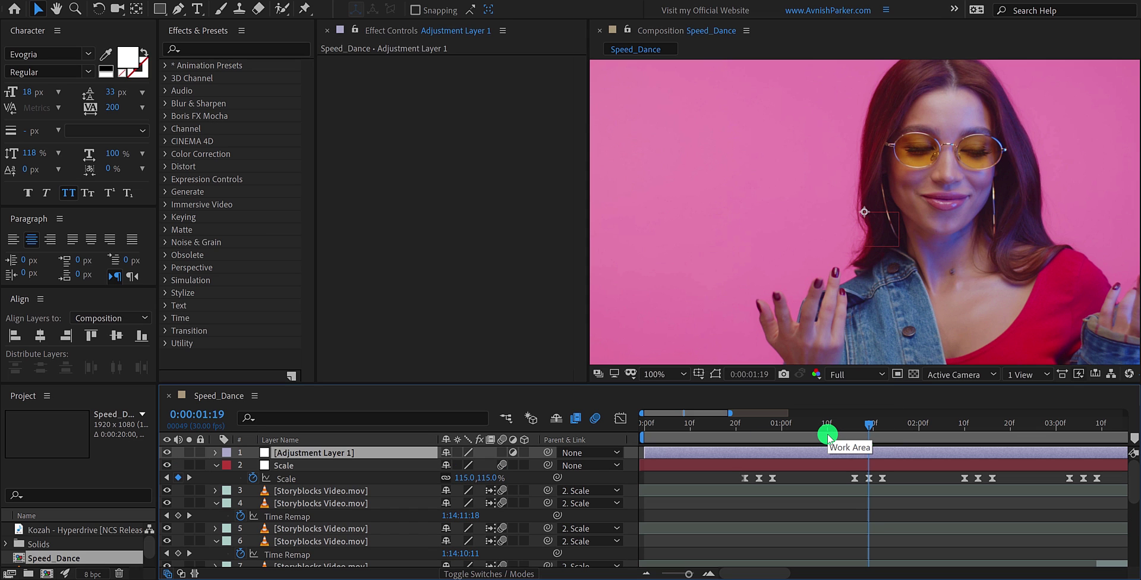
pyautogui.press('Return')
pyautogui.write('Light')
pyautogui.press('Return')
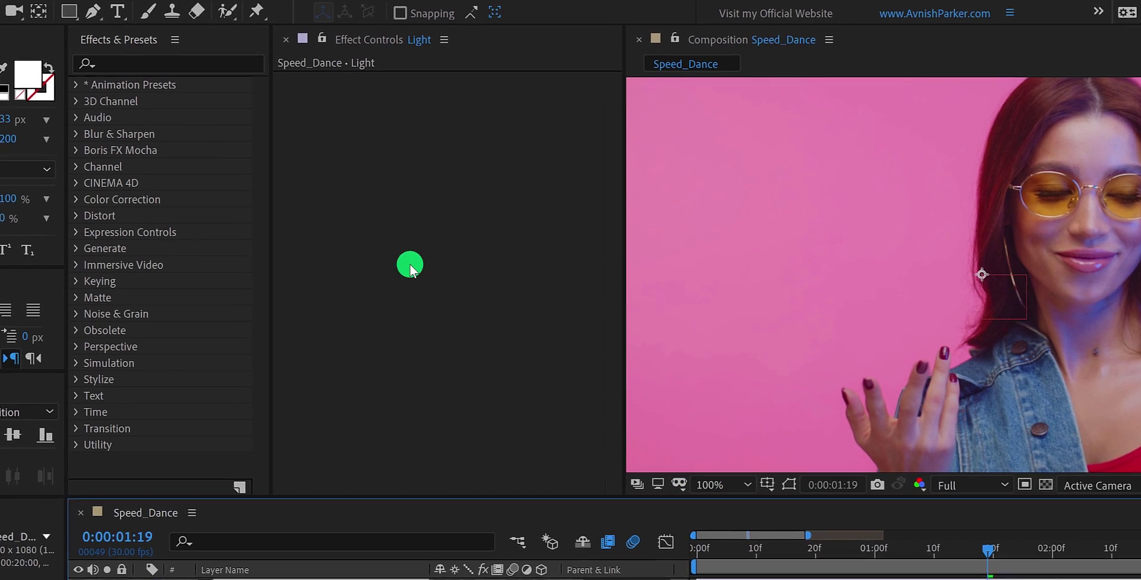
# Search Effects & Presets for 'expo' and apply Exposure to the Light layer.
pyautogui.click(160, 63)
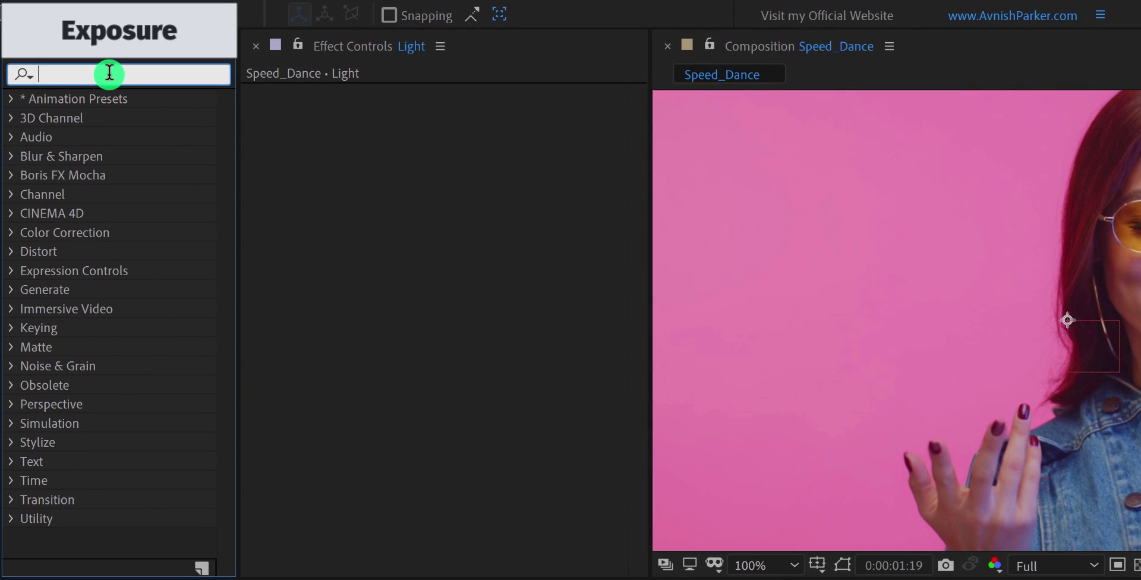
pyautogui.write('expo')
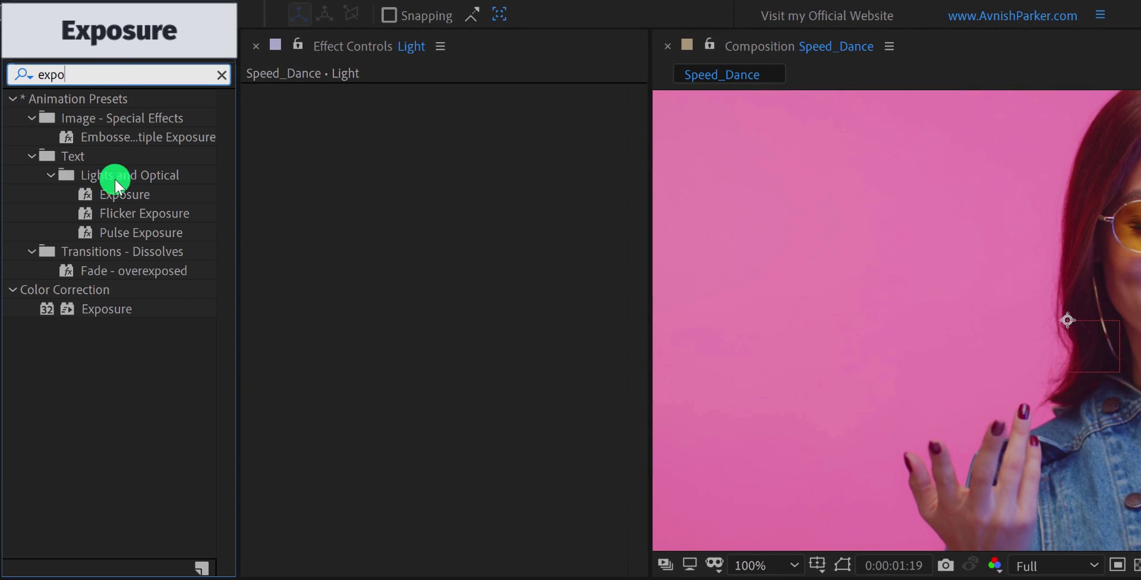
pyautogui.moveTo(115, 308); pyautogui.dragTo(330, 284)
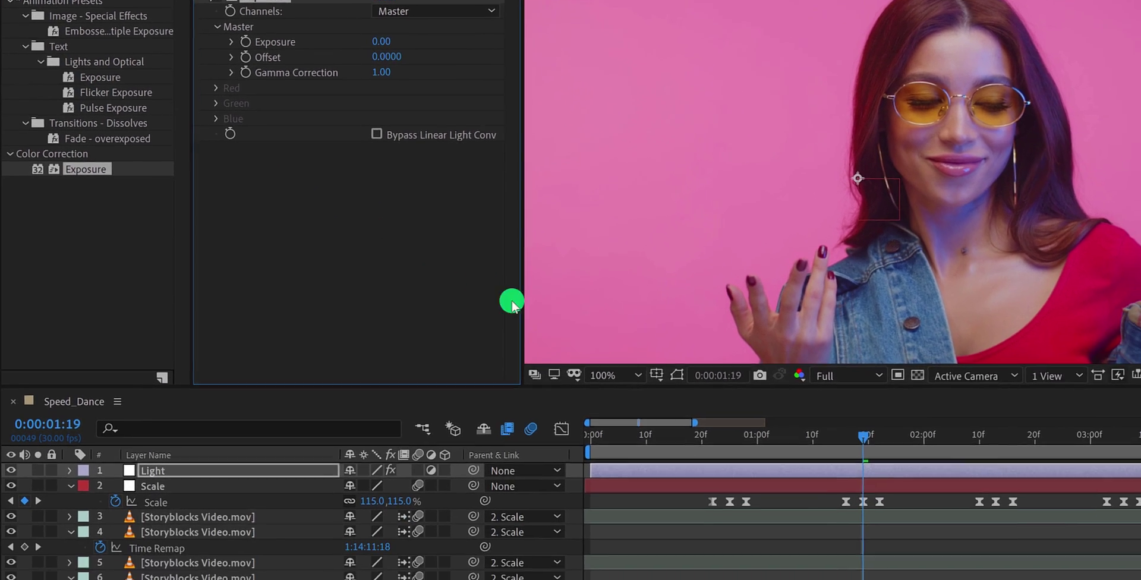
# Add Exposure keyframes on the Light layer at 22f and 28f.
pyautogui.moveTo(719, 436); pyautogui.dragTo(718, 471)
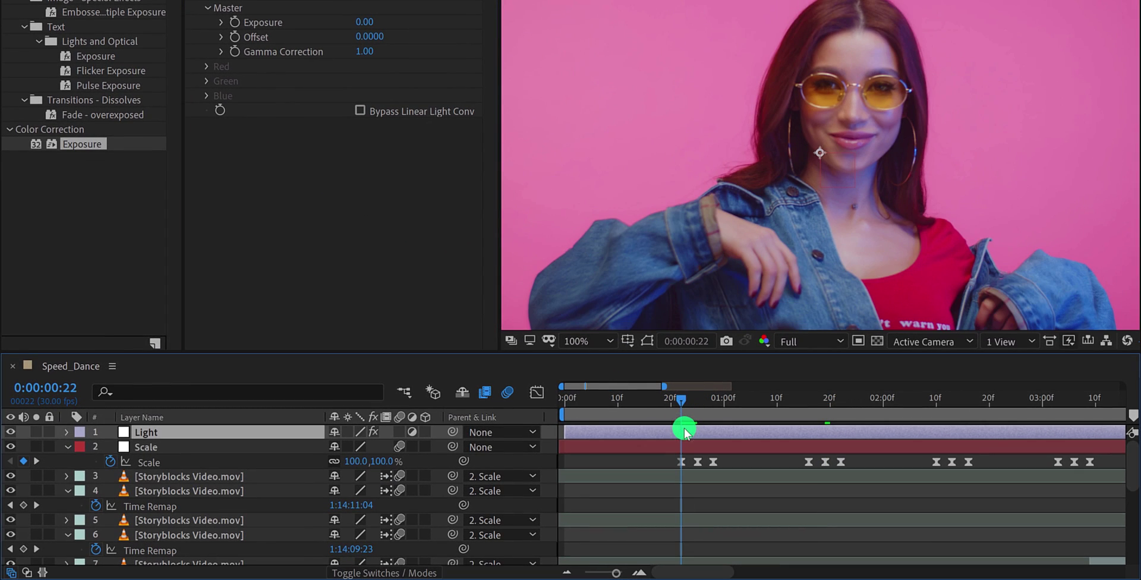
pyautogui.click(241, 24)
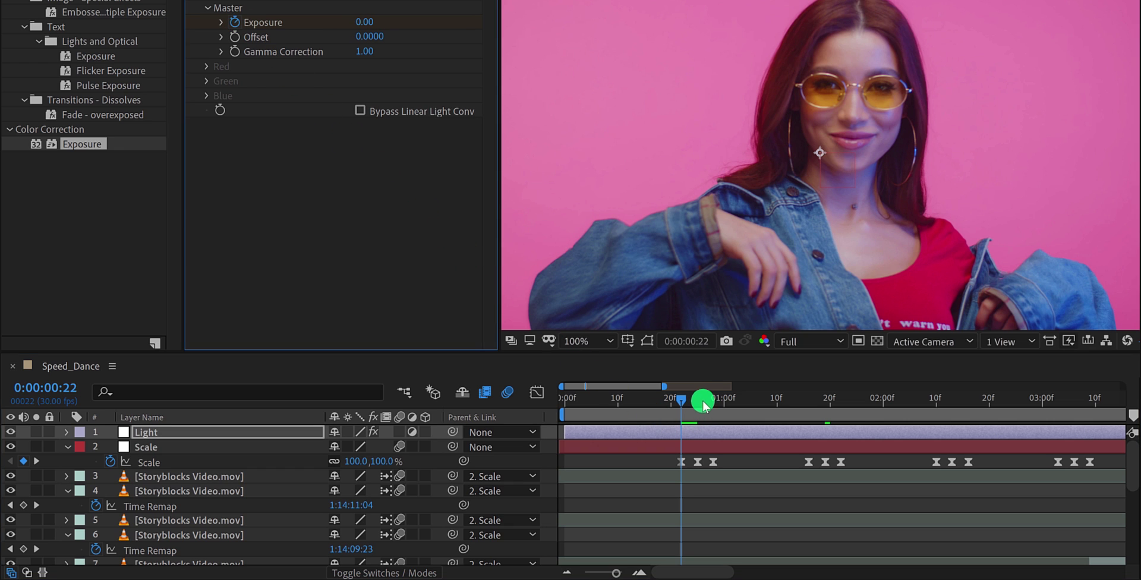
pyautogui.moveTo(703, 404); pyautogui.dragTo(714, 415)
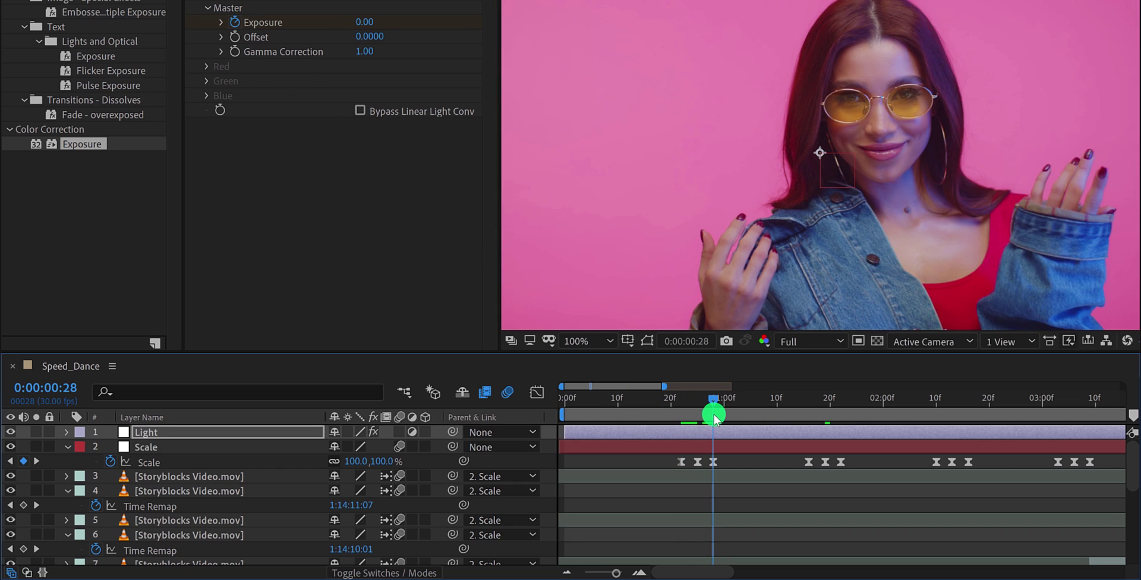
pyautogui.press('u')
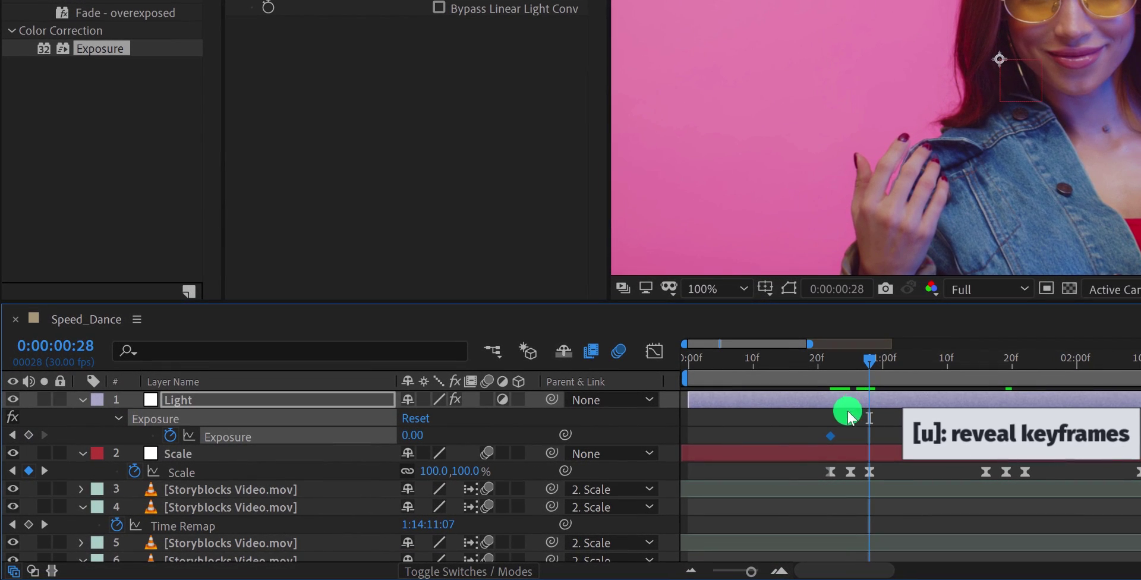
pyautogui.click(28, 435)
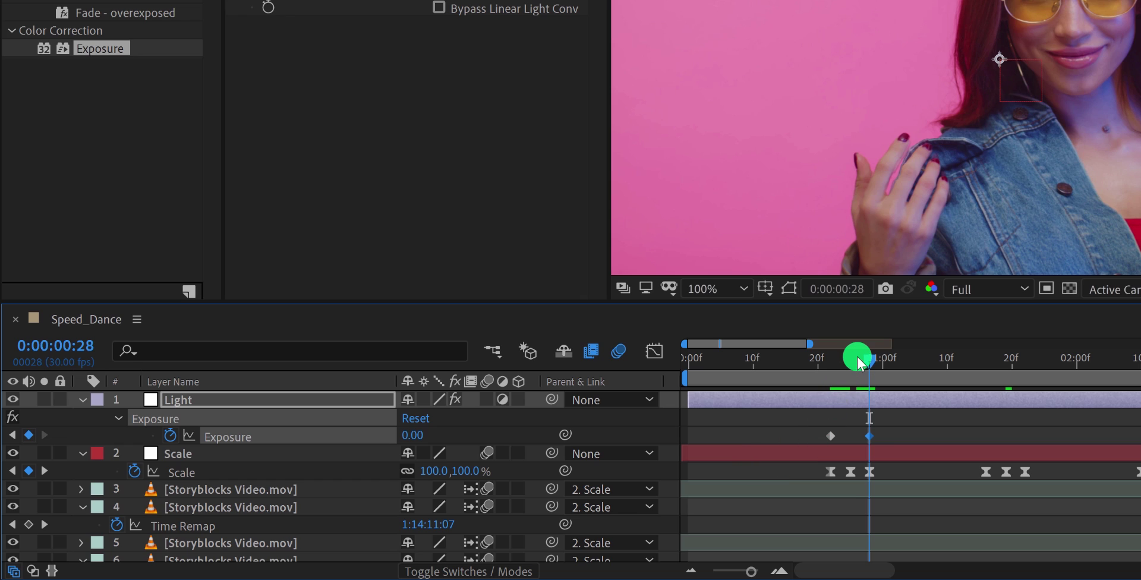
# Set Exposure to 1.00 at 25f and Easy Ease all three keyframes.
pyautogui.moveTo(858, 361); pyautogui.dragTo(853, 437)
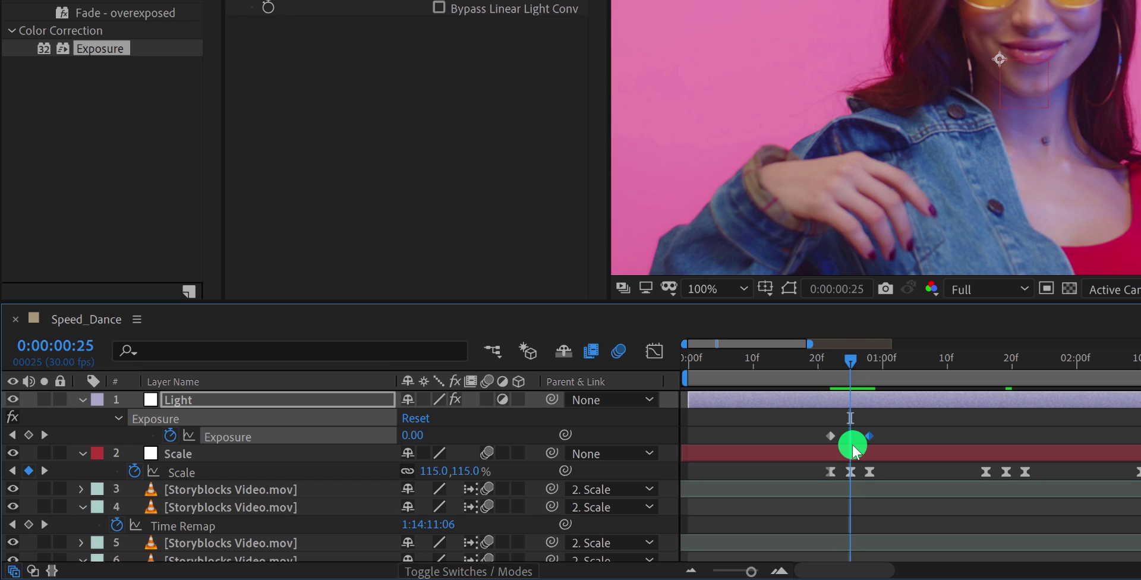
pyautogui.click(417, 437)
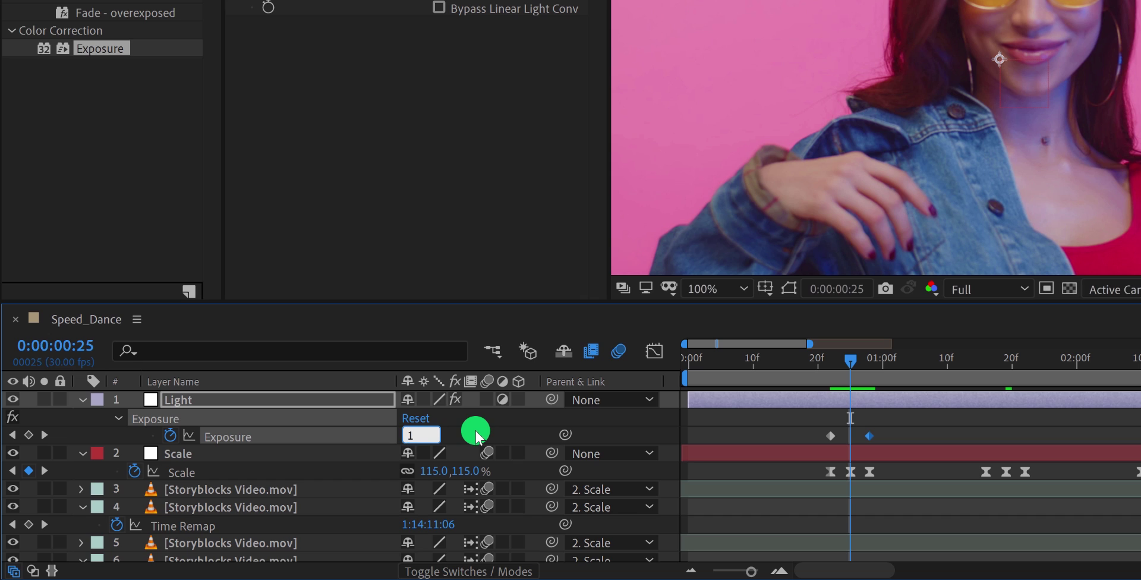
pyautogui.press('Return')
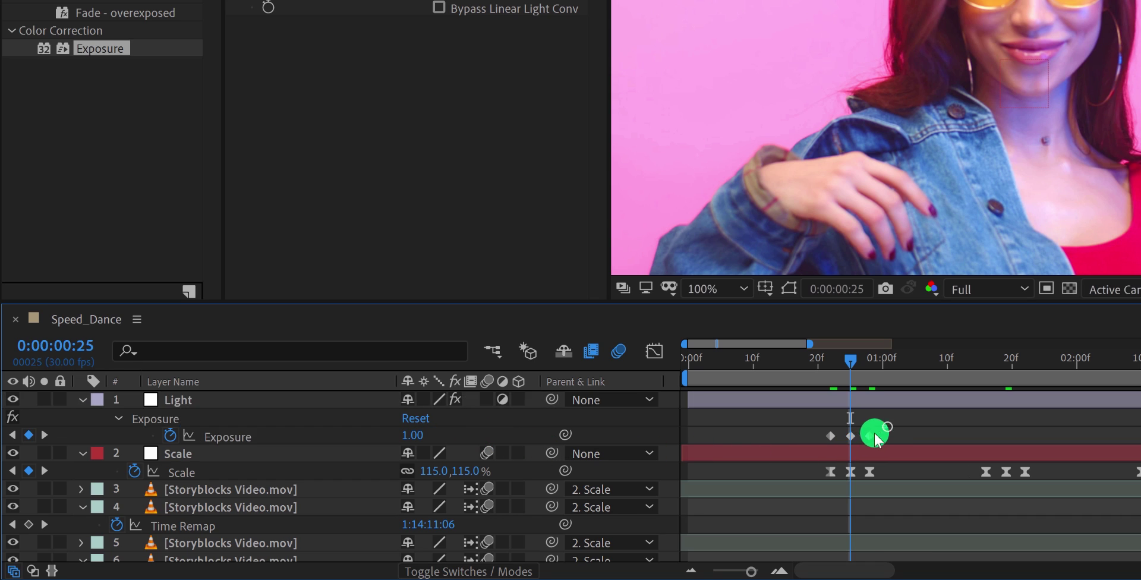
pyautogui.moveTo(886, 426); pyautogui.dragTo(822, 453)
pyautogui.press('F9')
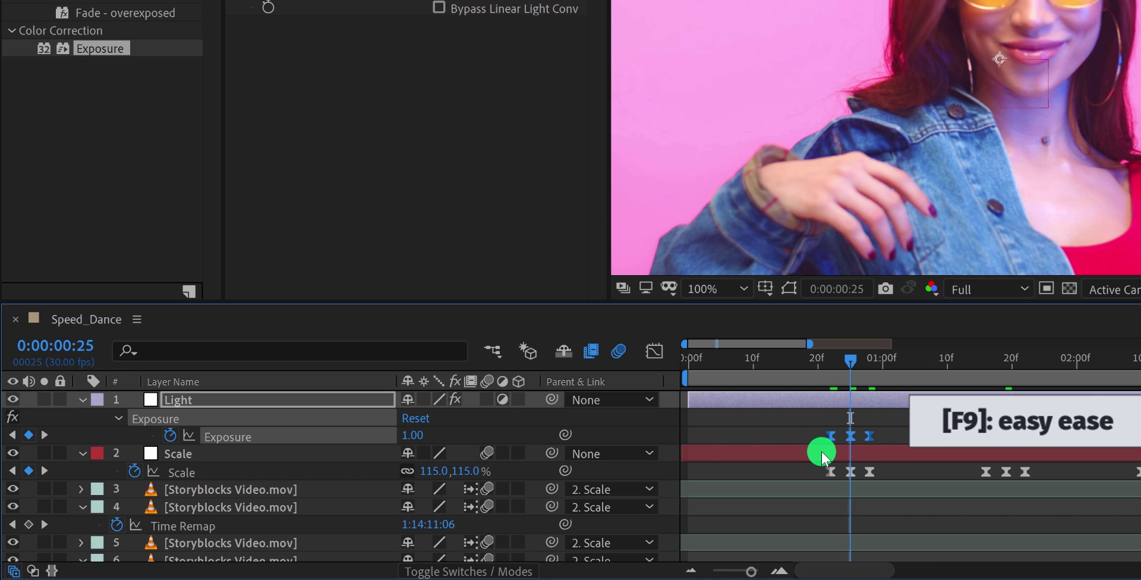
# Copy the Exposure flash keyframes and paste them at 1:16, 2:10 and 3:03.
pyautogui.hotkey('ctrl', 'c')
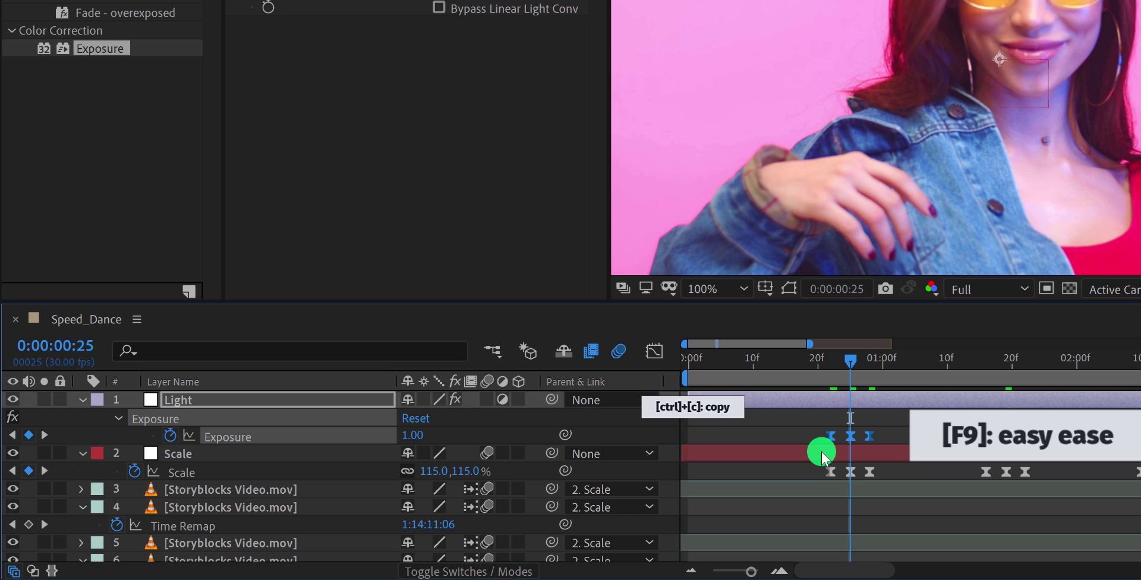
pyautogui.click(937, 366)
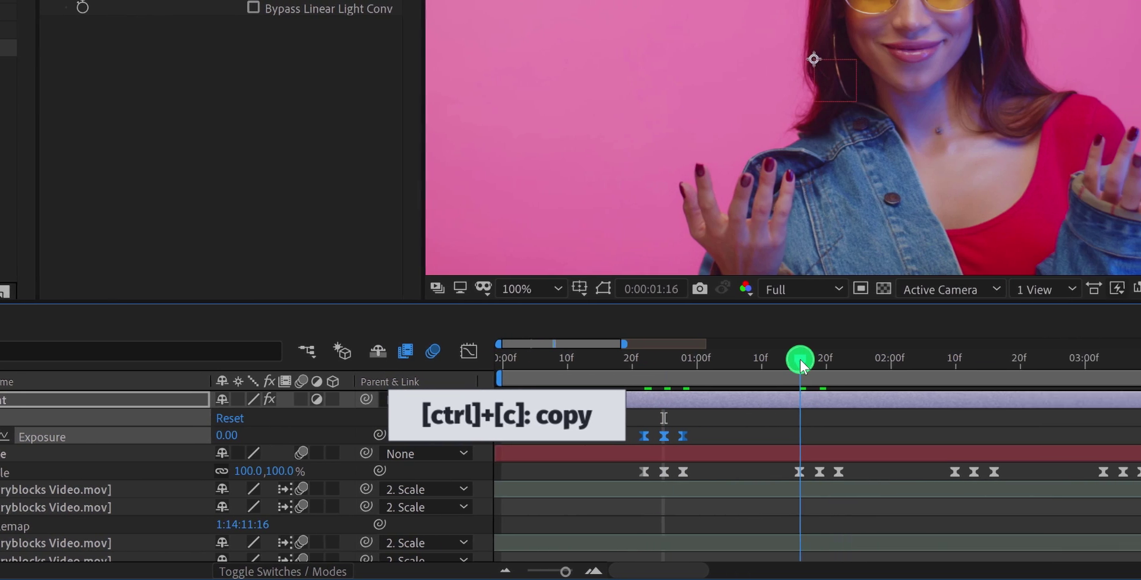
pyautogui.hotkey('ctrl', 'v')
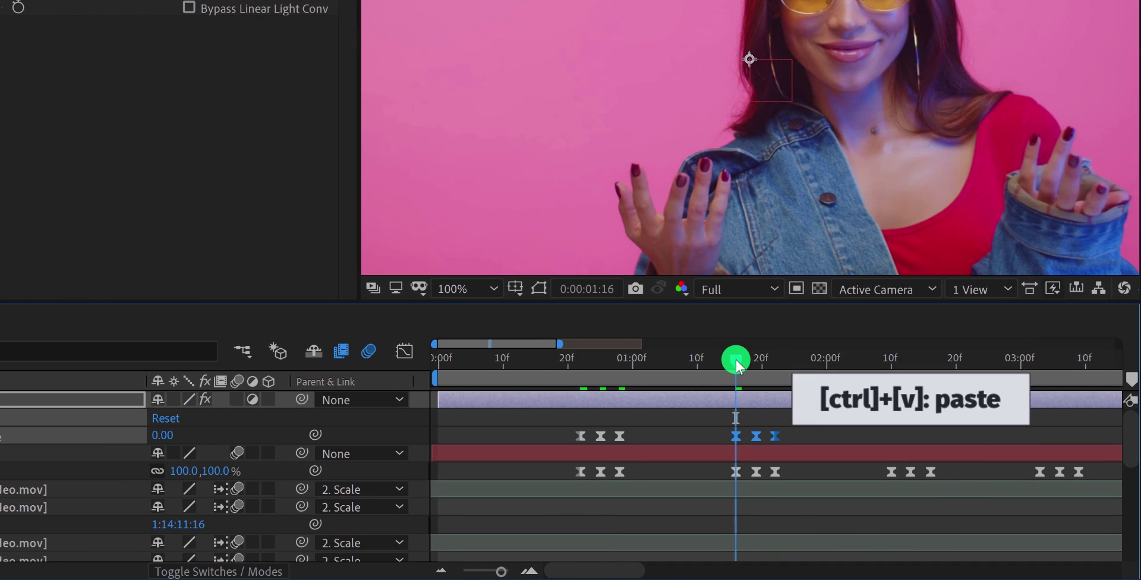
pyautogui.click(892, 362)
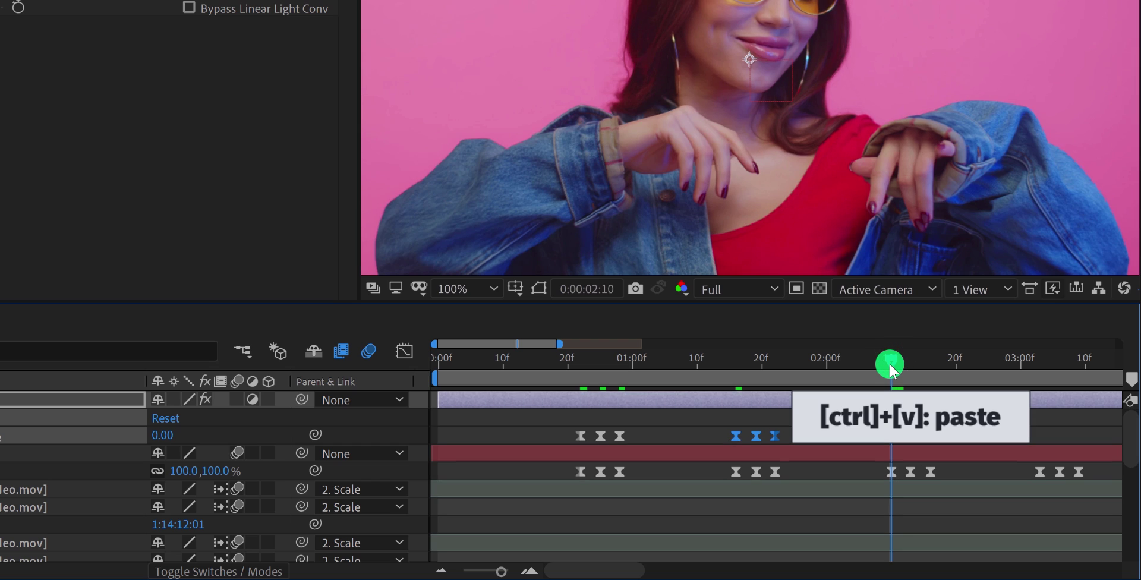
pyautogui.hotkey('ctrl', 'v')
pyautogui.click(1040, 363)
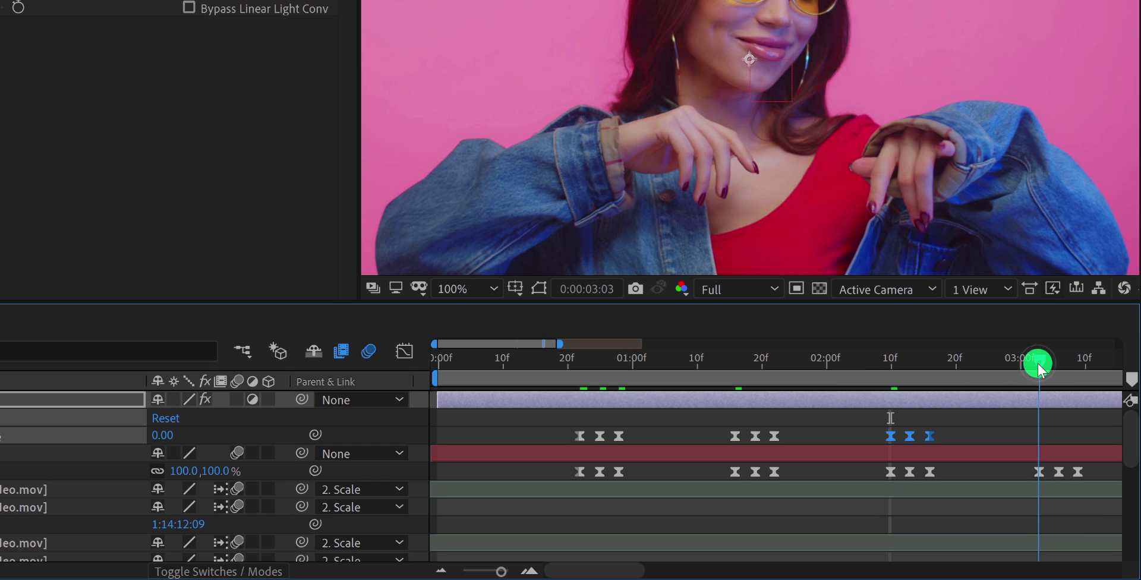
pyautogui.hotkey('ctrl', 'v')
# Paste the Exposure flash at 3:25 and move the current time to 4:18.
pyautogui.moveTo(1017, 428); pyautogui.dragTo(601, 455)
pyautogui.click(769, 361)
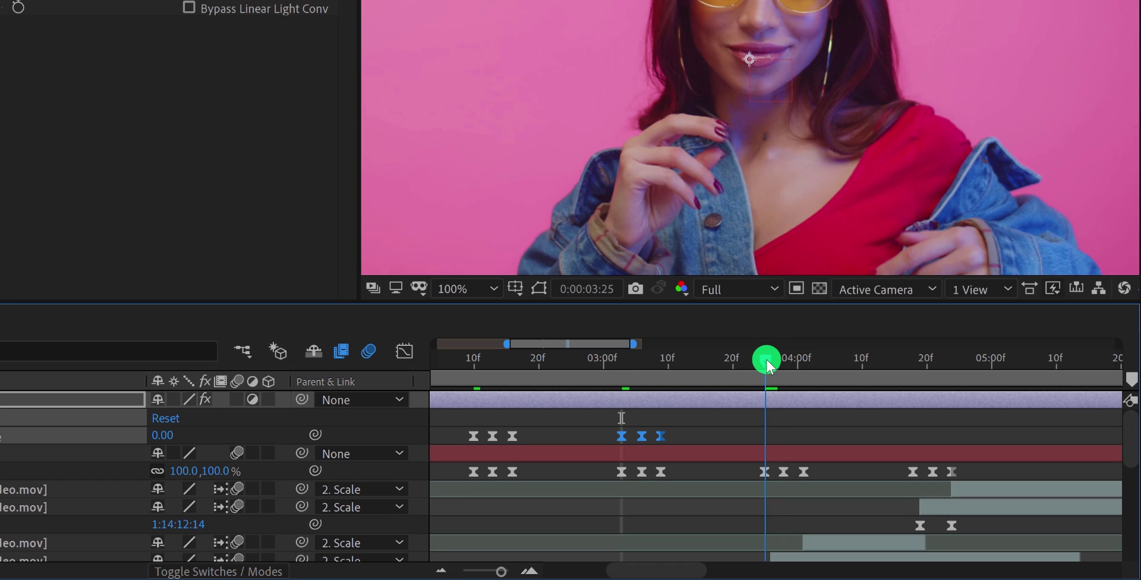
pyautogui.hotkey('ctrl', 'v')
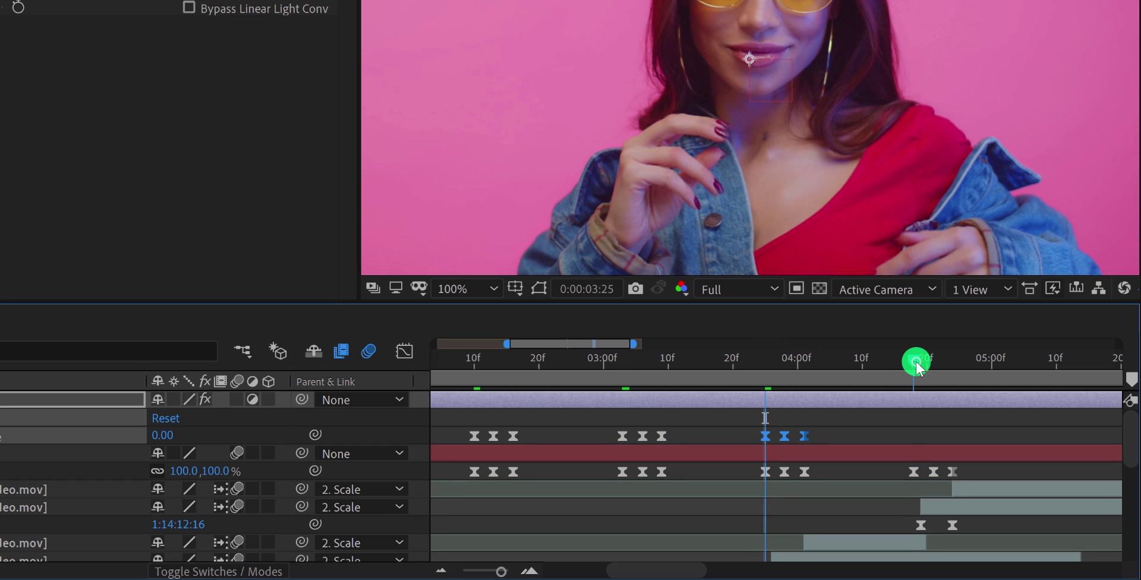
pyautogui.click(916, 363)
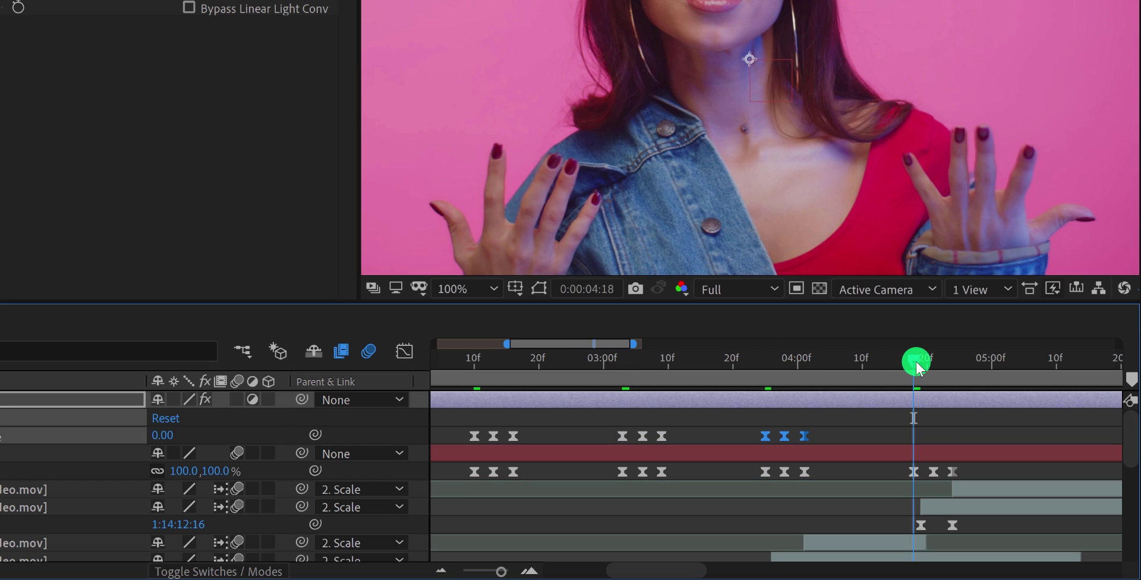
pyautogui.moveTo(1026, 408); pyautogui.dragTo(568, 453)
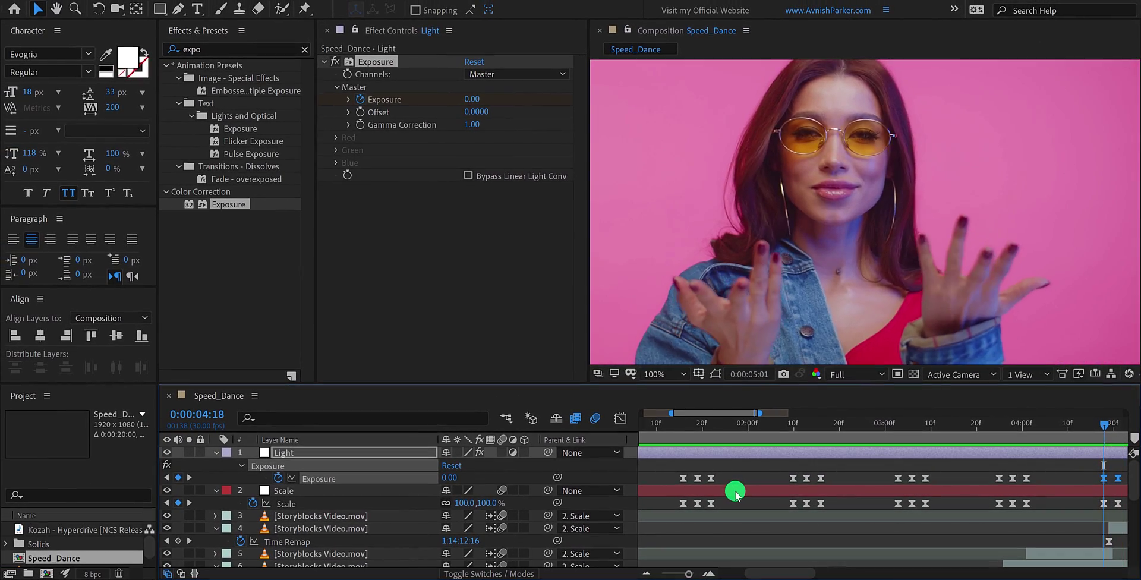